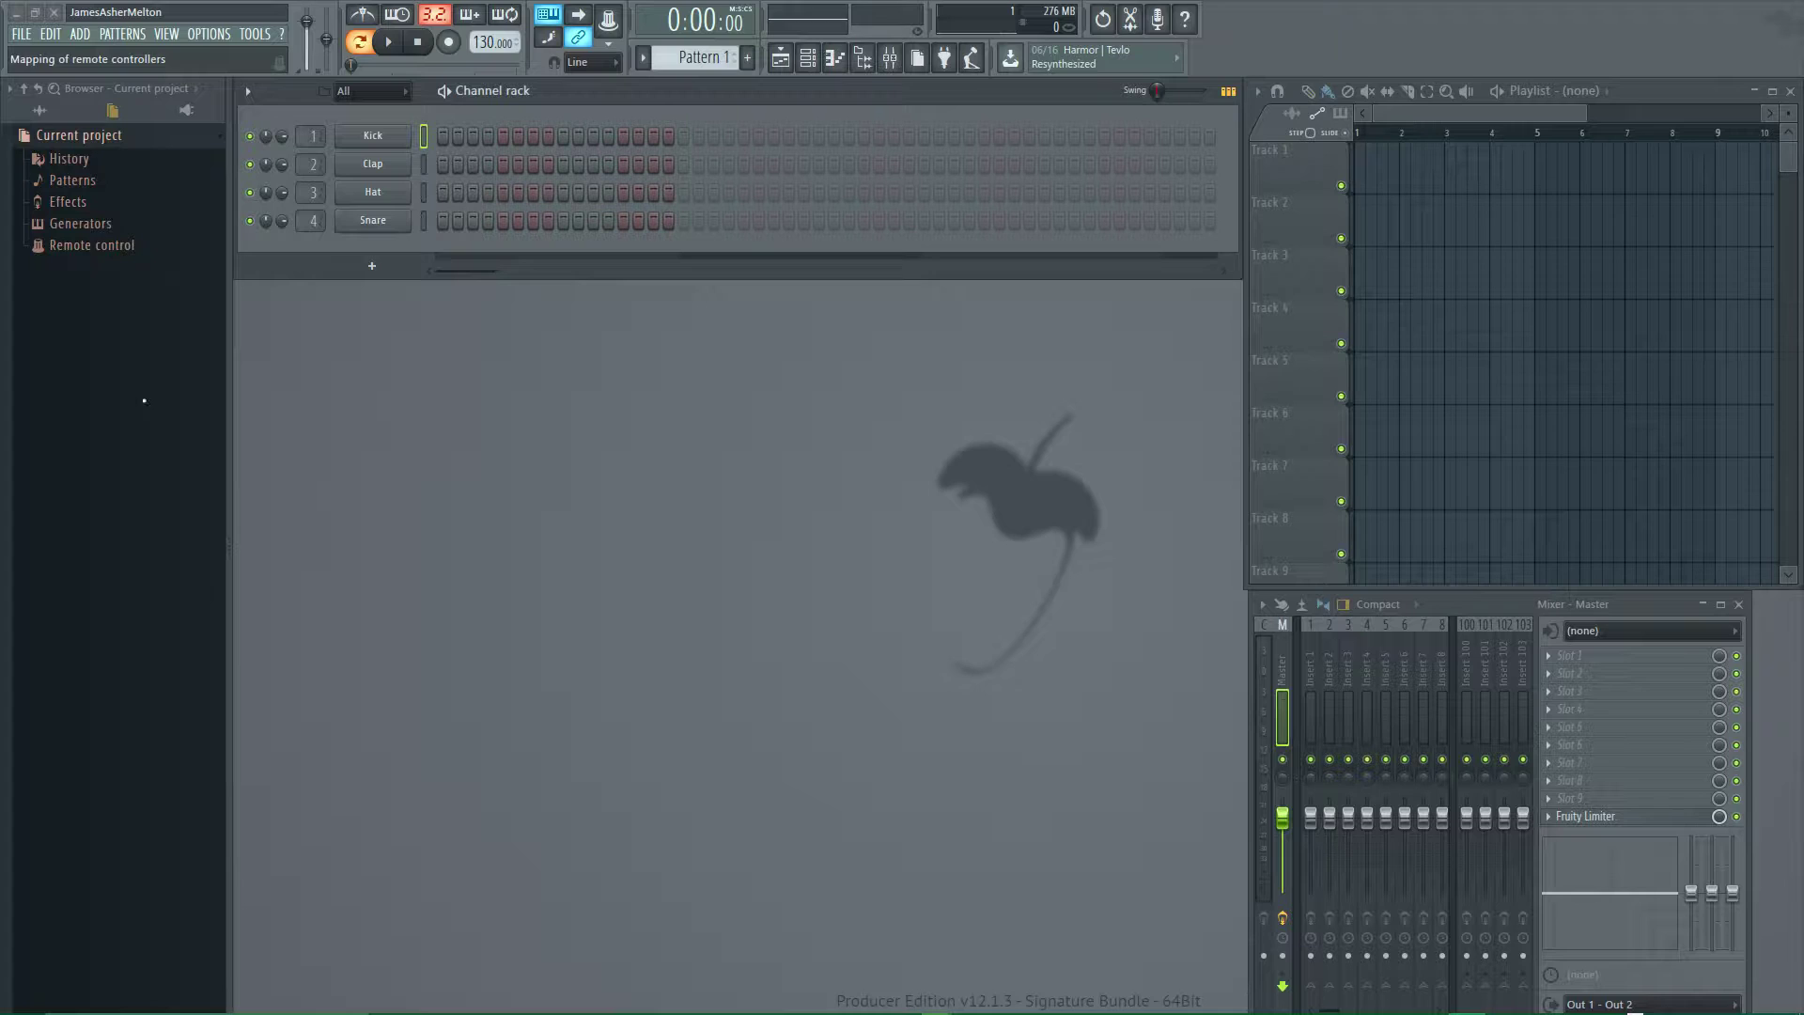
Add a Toxic Biohazard channel to the channel rack and move its plugin window below the rack.
{"action": "left_click", "coordinate": [40, 110]}
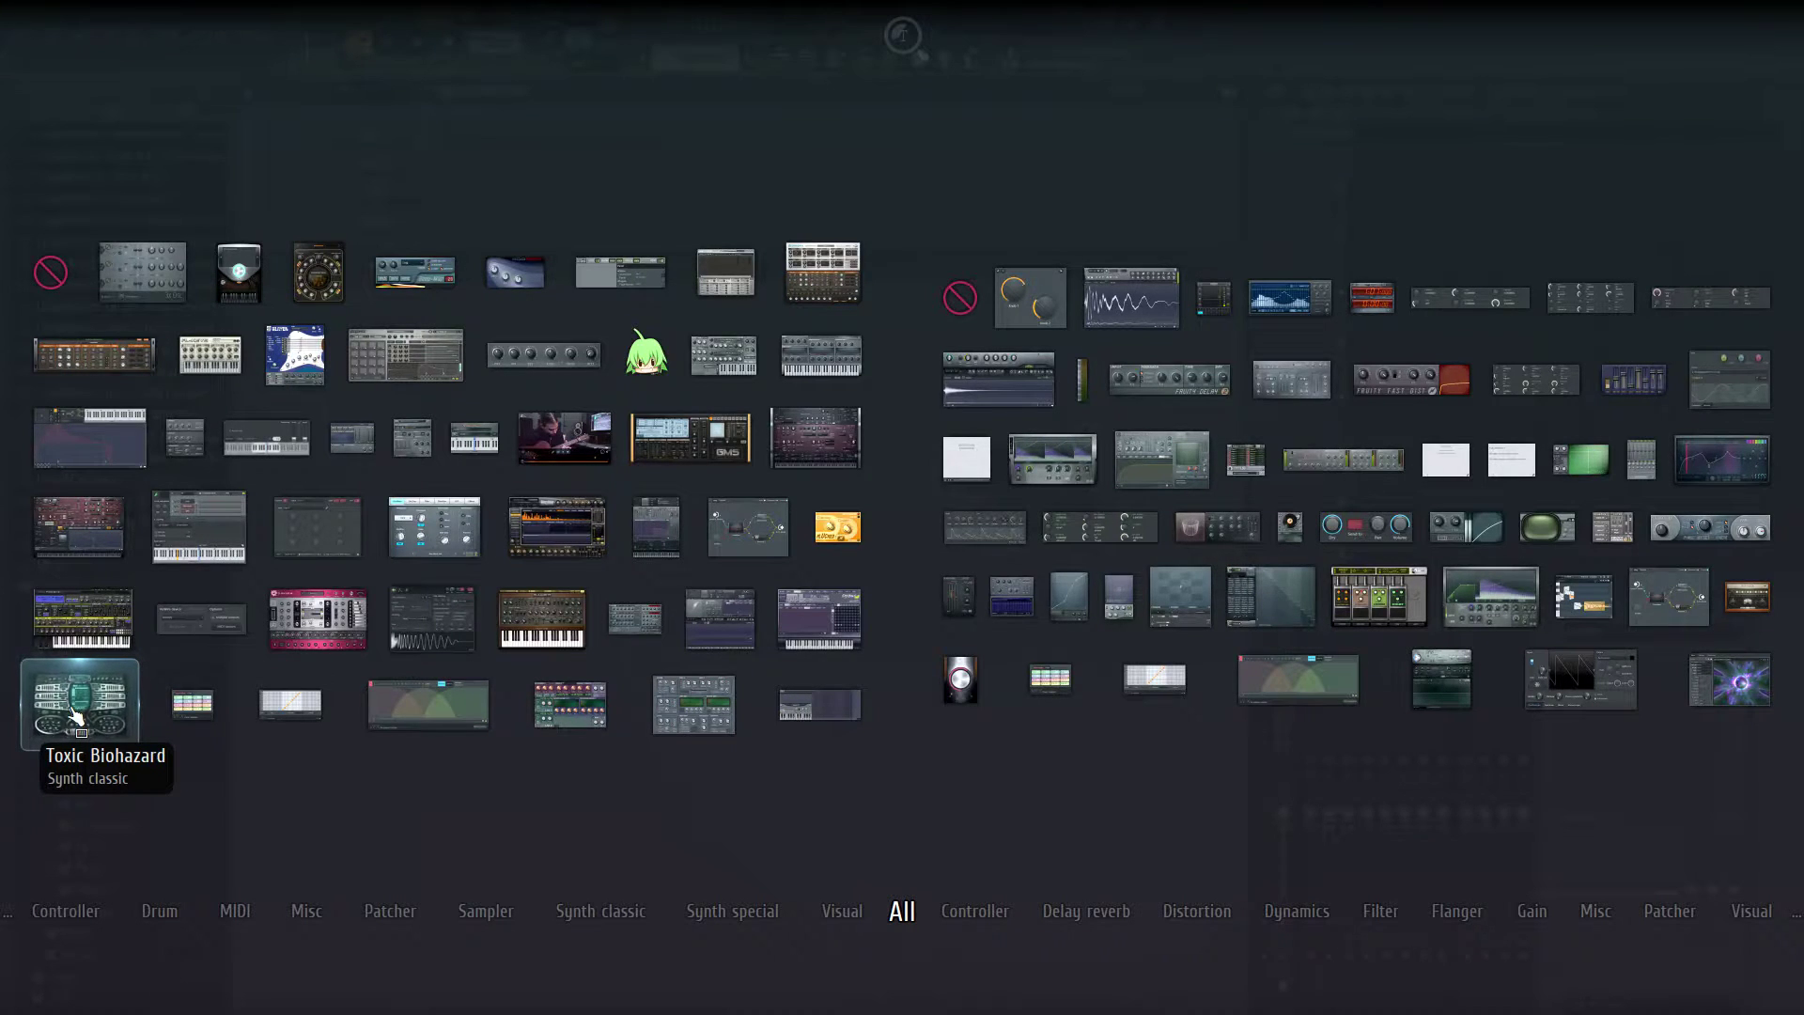
{"action": "left_click_drag", "start_coordinate": [75, 716], "coordinate": [369, 241]}
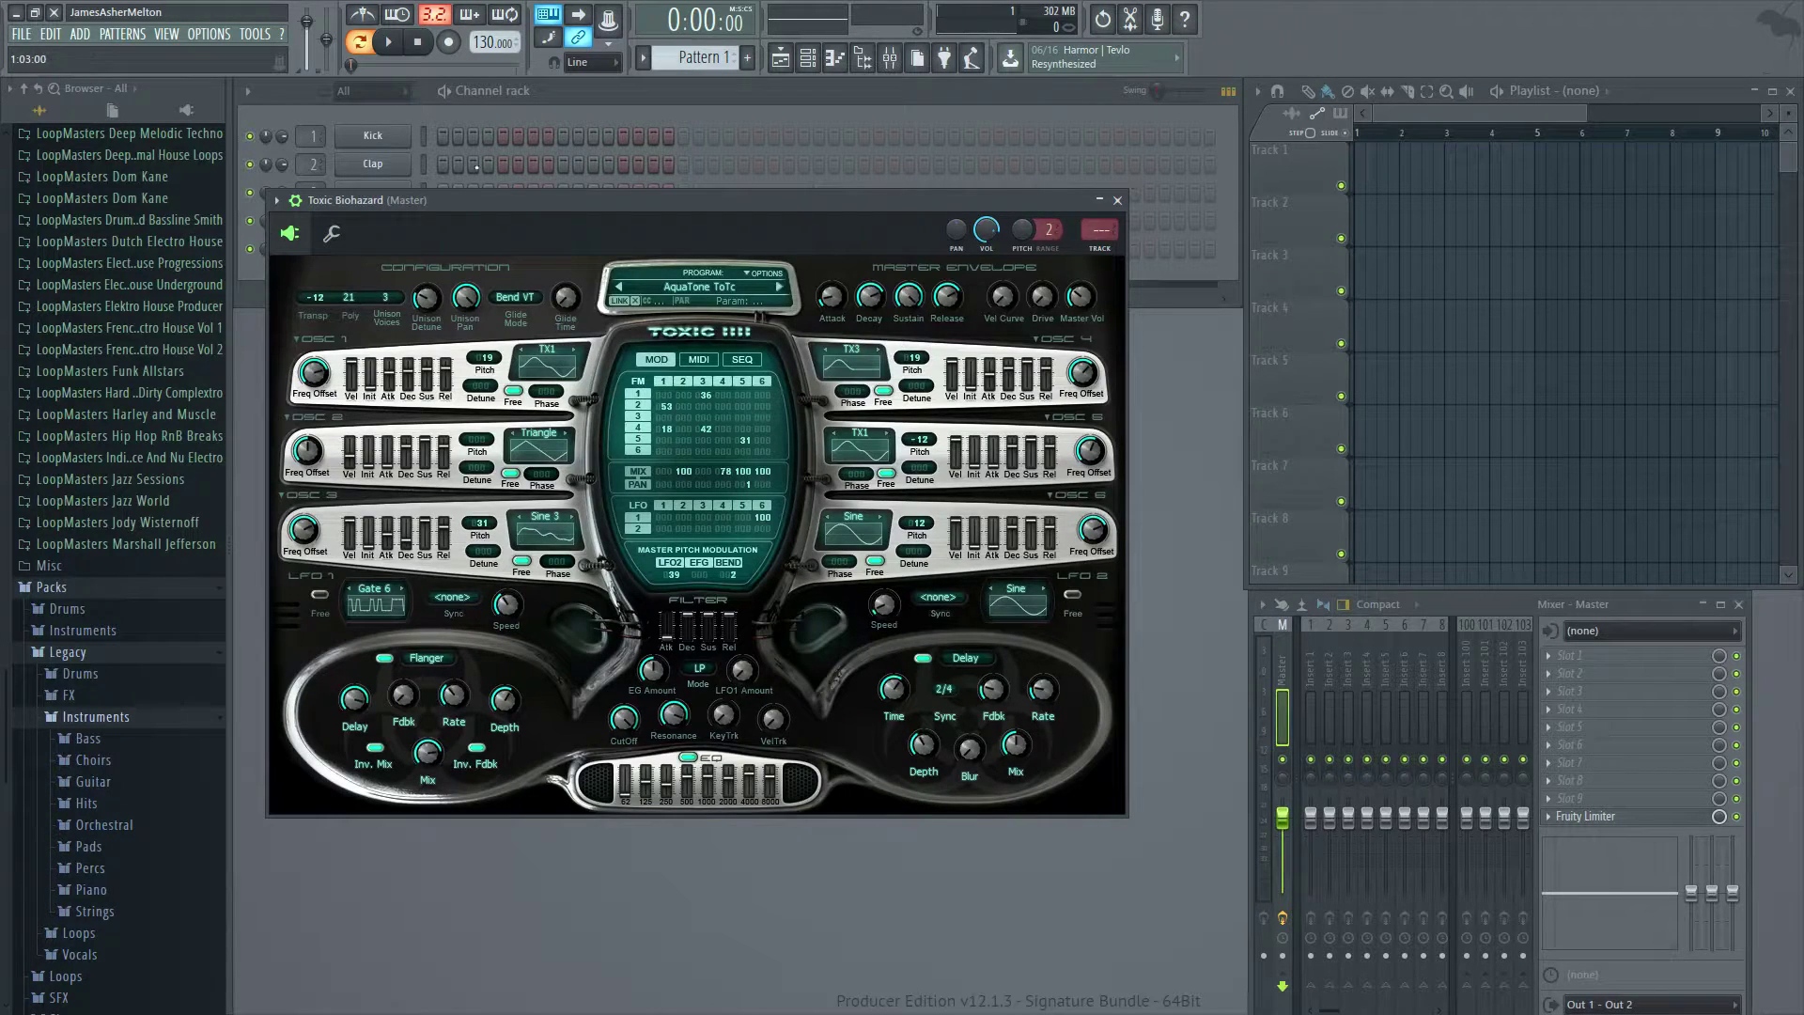
{"action": "left_click_drag", "start_coordinate": [544, 198], "coordinate": [638, 319]}
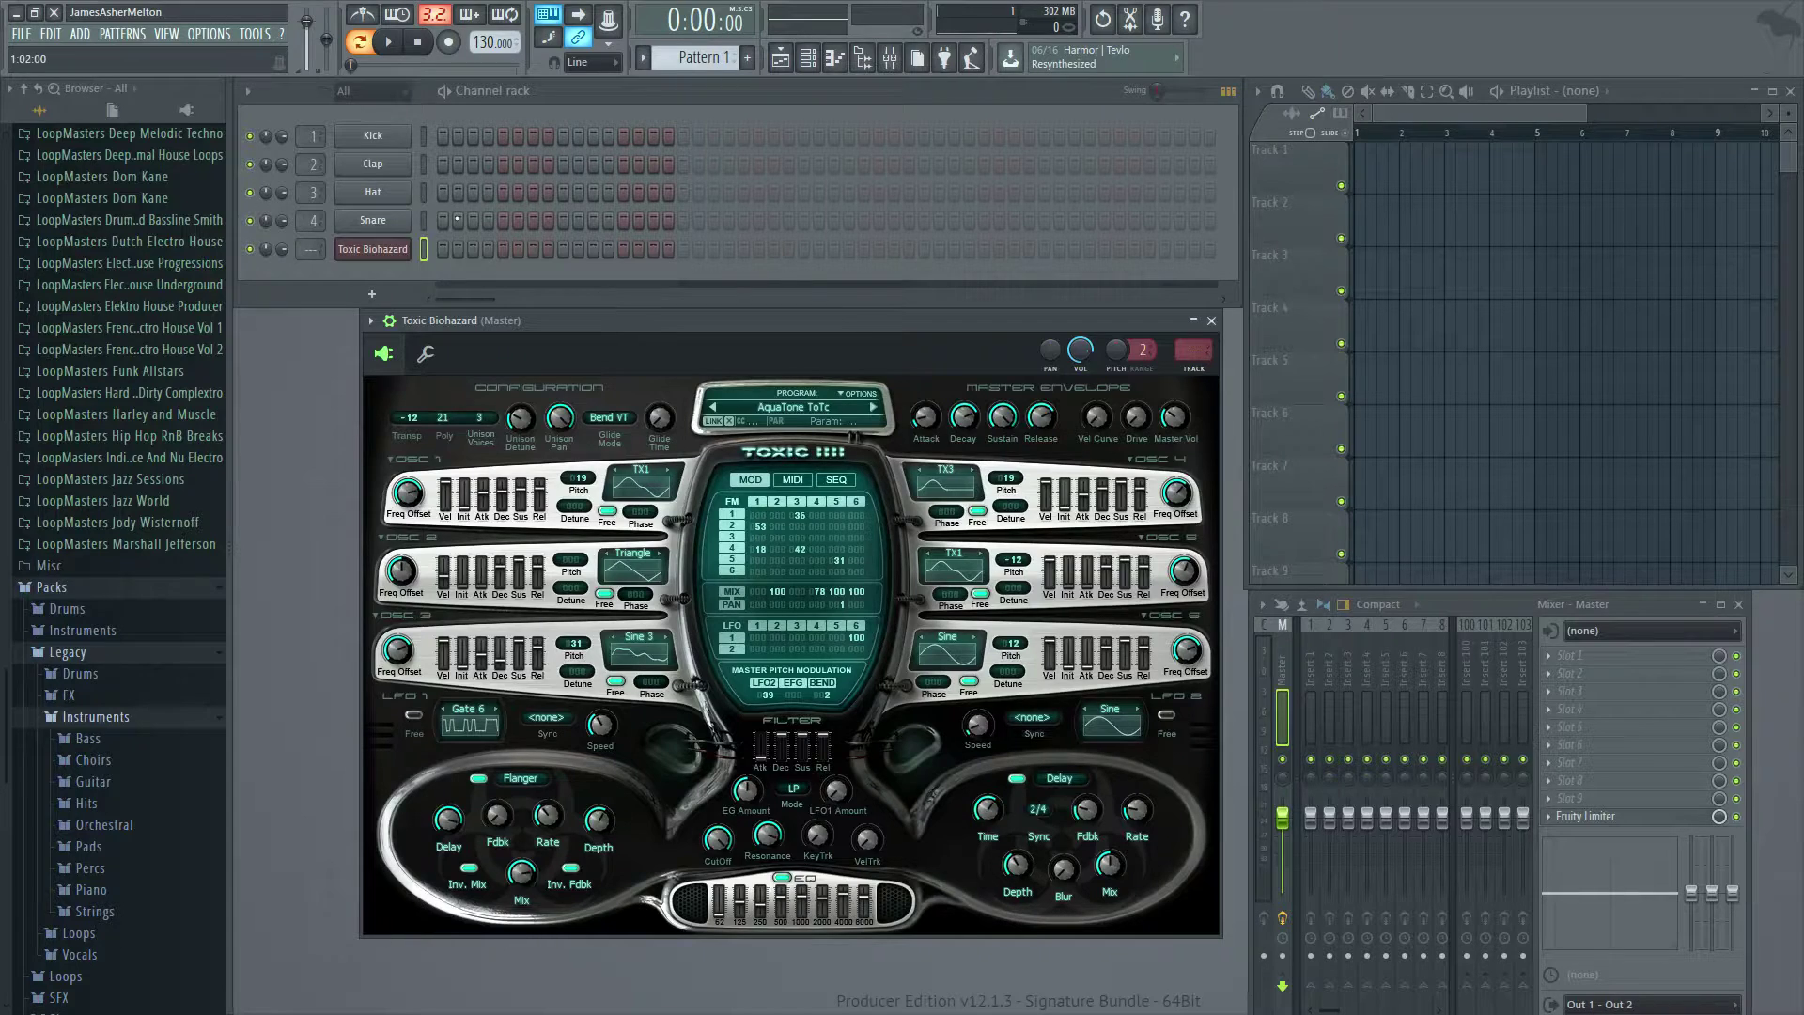
Enter notes on steps 2, 5, 10 and 14 of the Toxic Biohazard channel and tweak its flanger delay during playback.
{"action": "left_click", "coordinate": [459, 249]}
{"action": "left_click", "coordinate": [503, 249]}
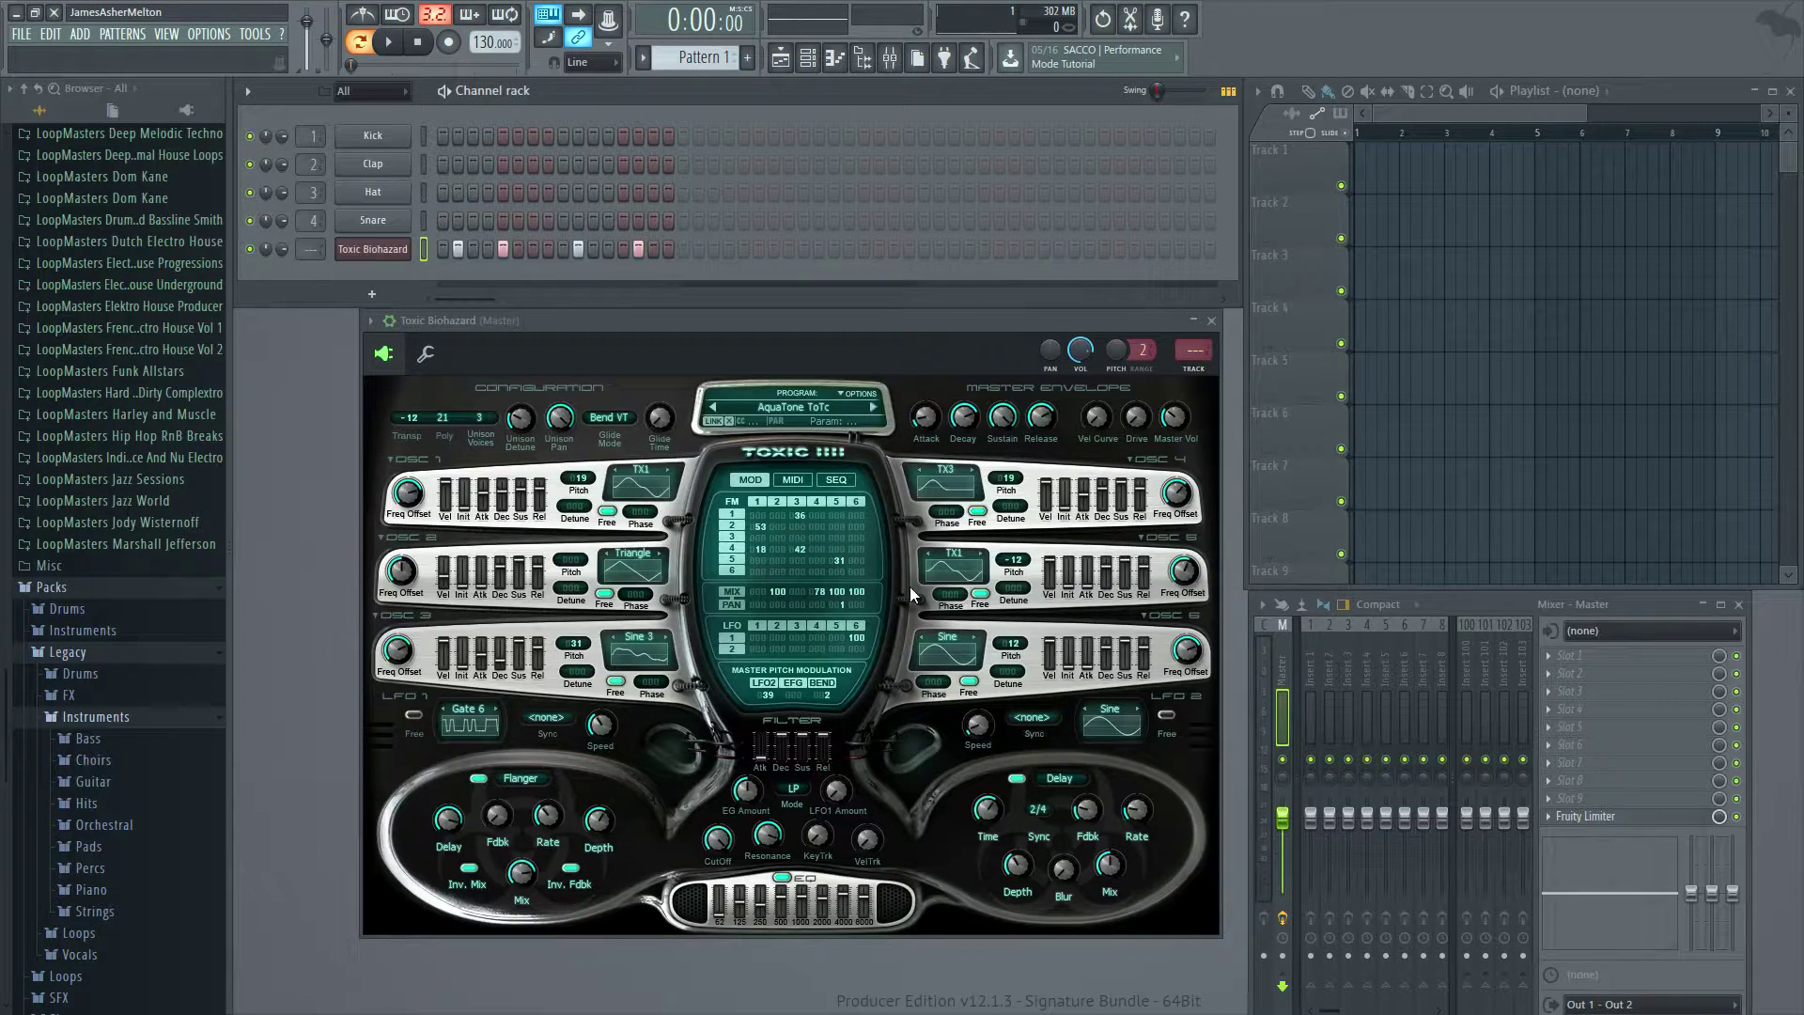
{"action": "left_click", "coordinate": [389, 47]}
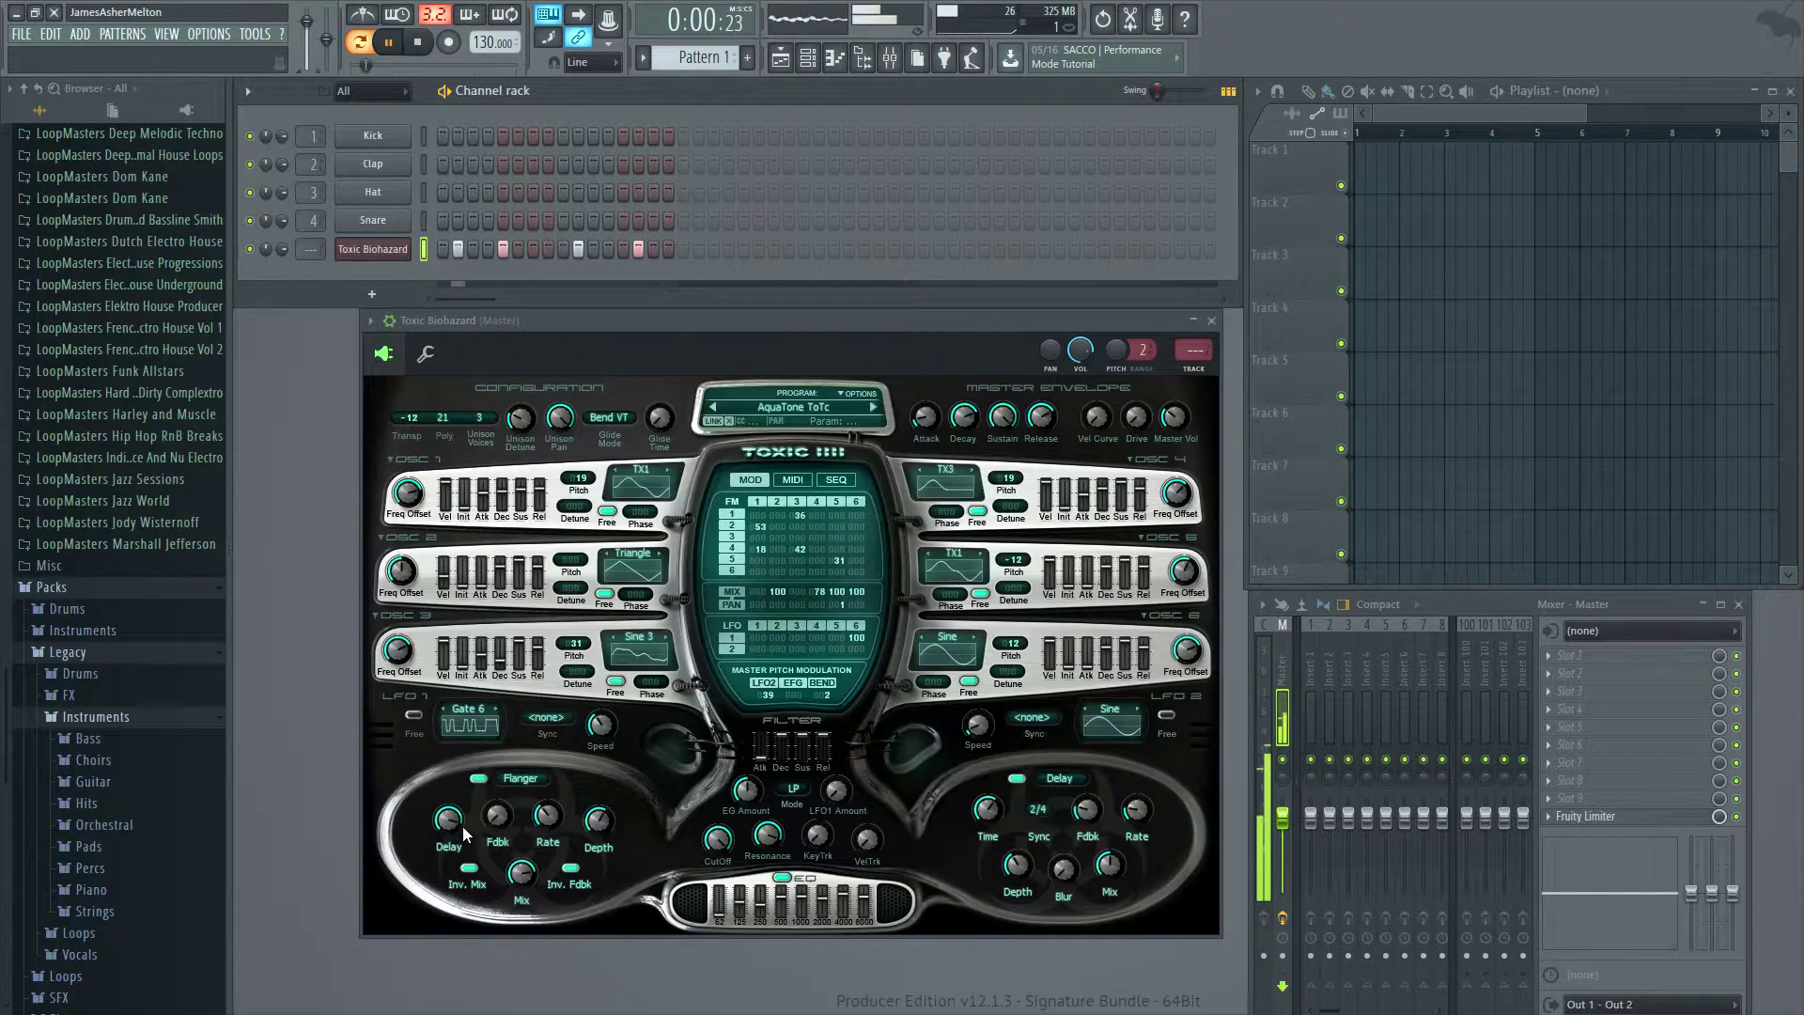
{"action": "mouse_move", "coordinate": [460, 823]}
{"action": "left_mouse_down"}
{"action": "mouse_move", "coordinate": [460, 839]}
{"action": "mouse_move", "coordinate": [448, 774]}
{"action": "mouse_move", "coordinate": [449, 791]}
{"action": "left_mouse_up"}
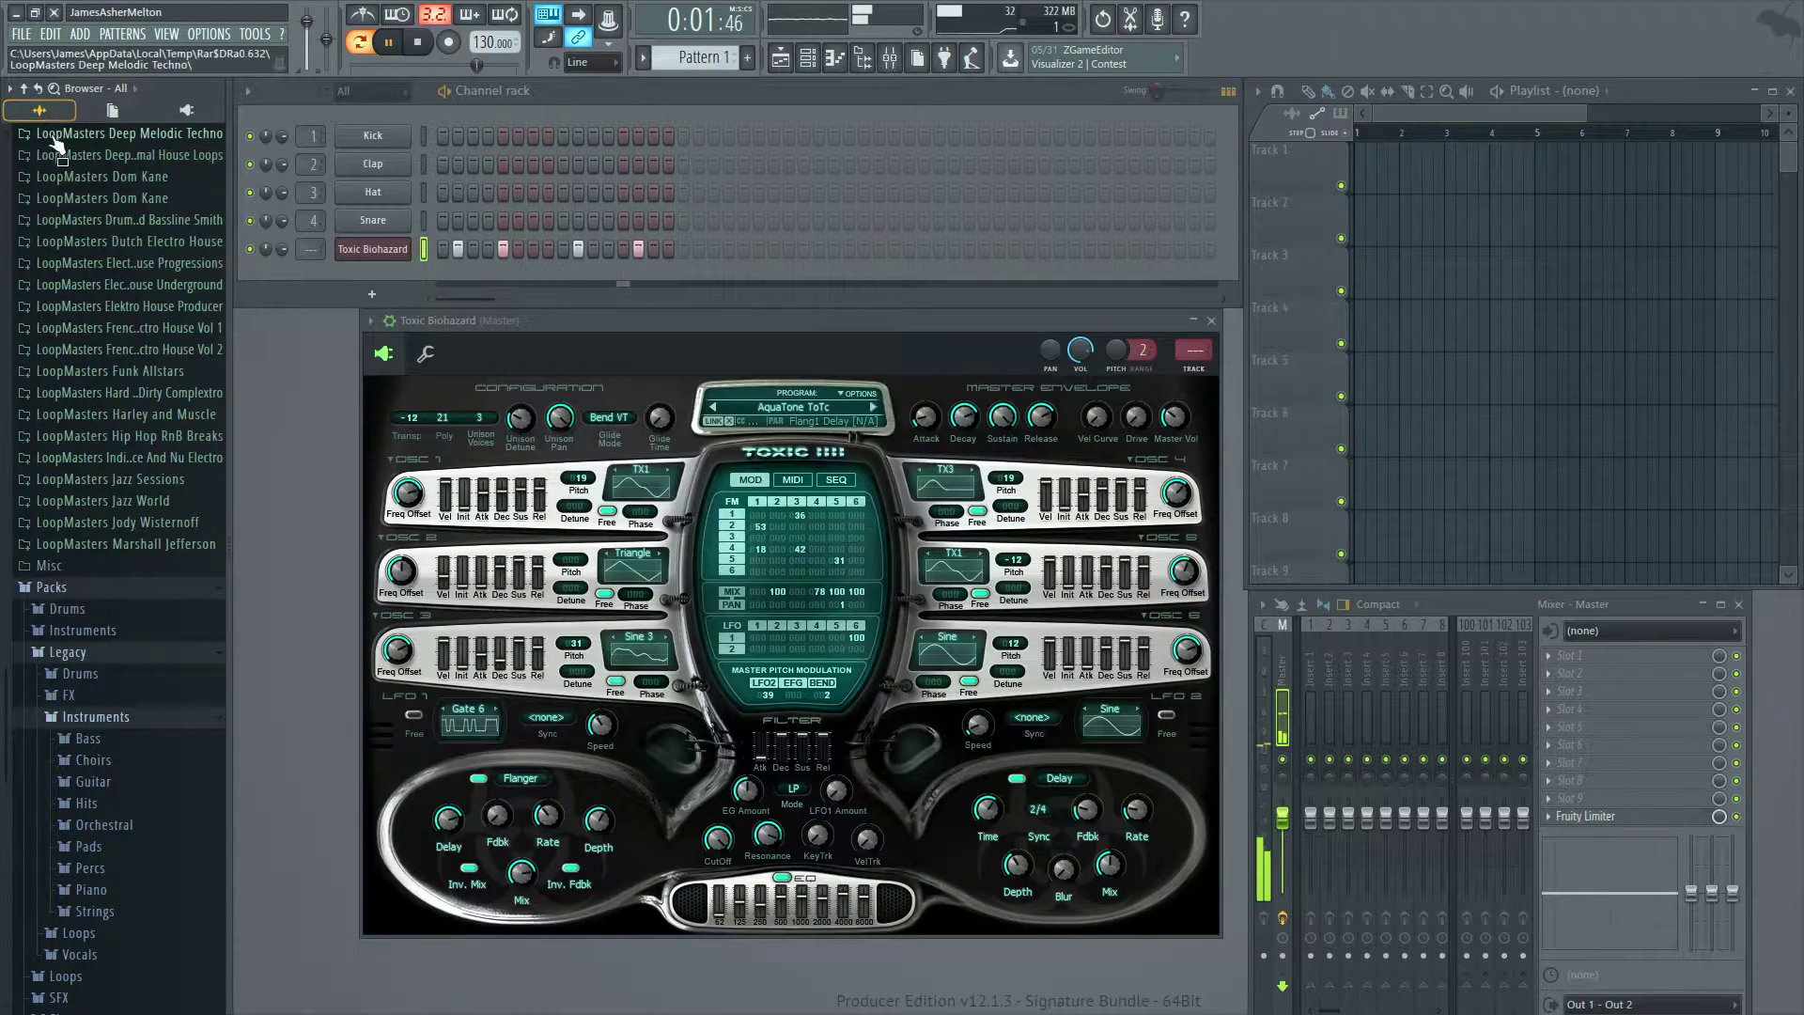
Expand Toxic Biohazard's parameter list under the current project's generators in the browser.
{"action": "left_click", "coordinate": [112, 113]}
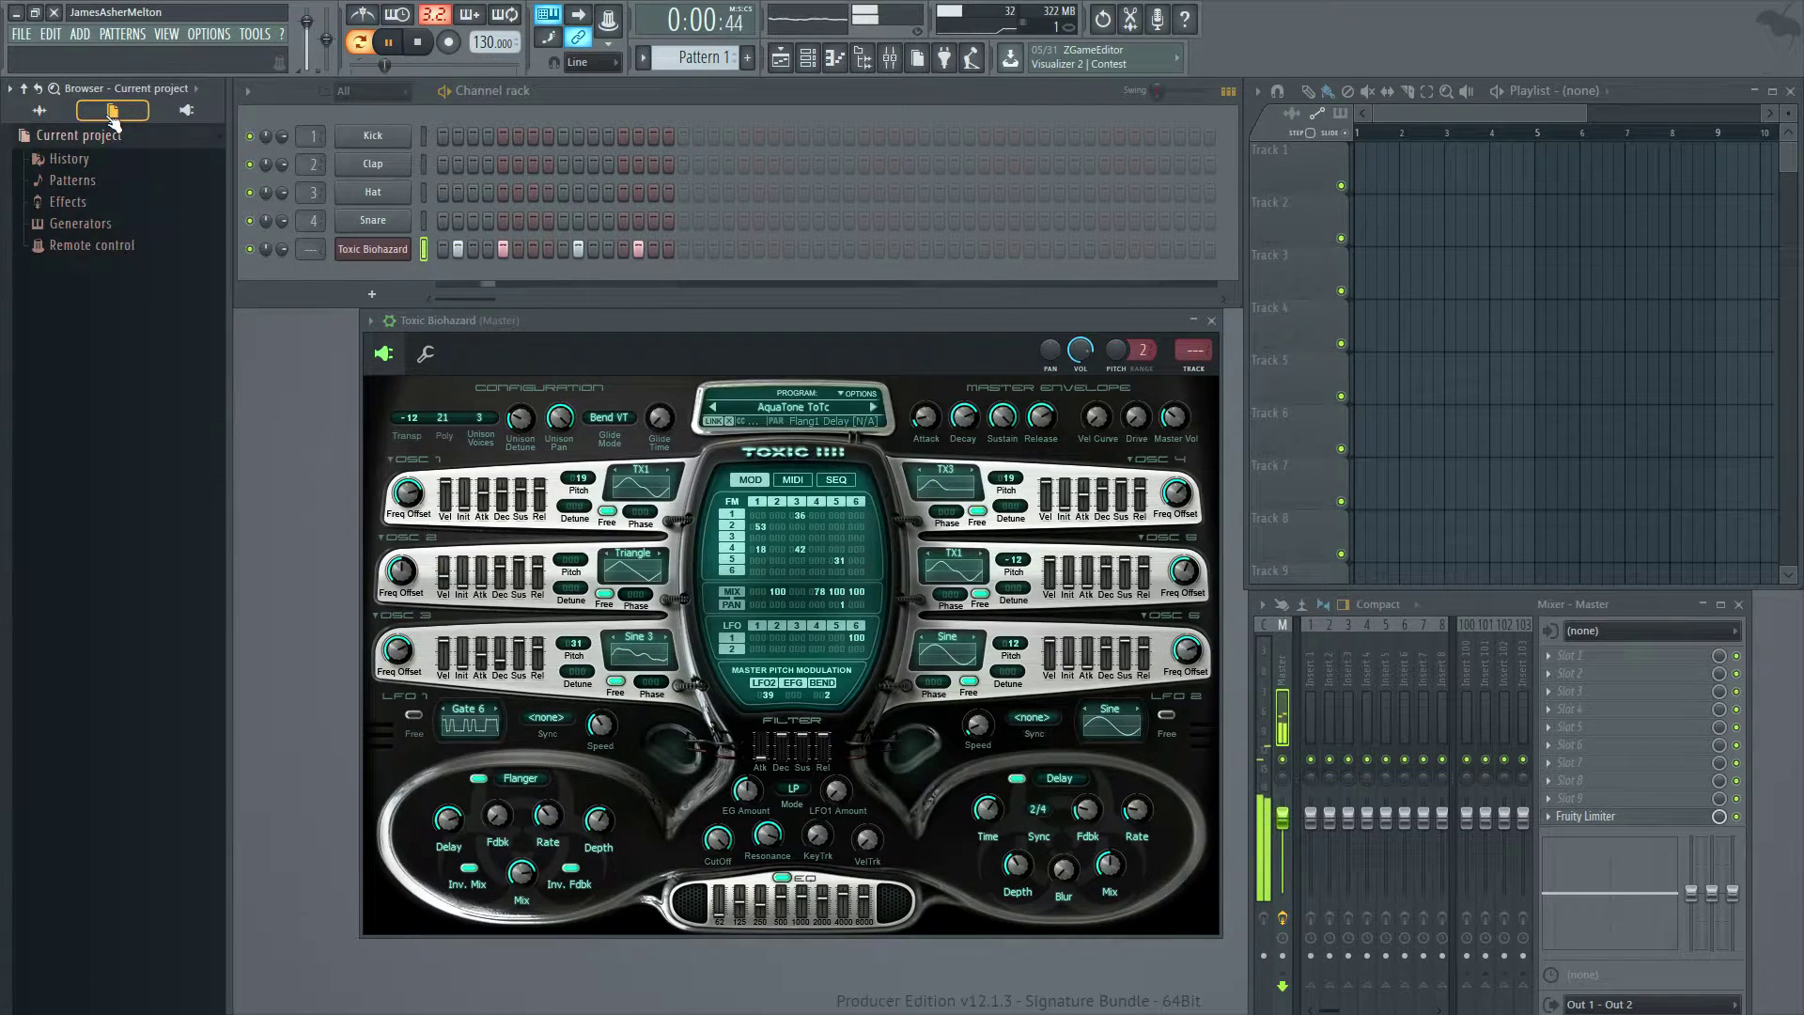
{"action": "left_click", "coordinate": [84, 225]}
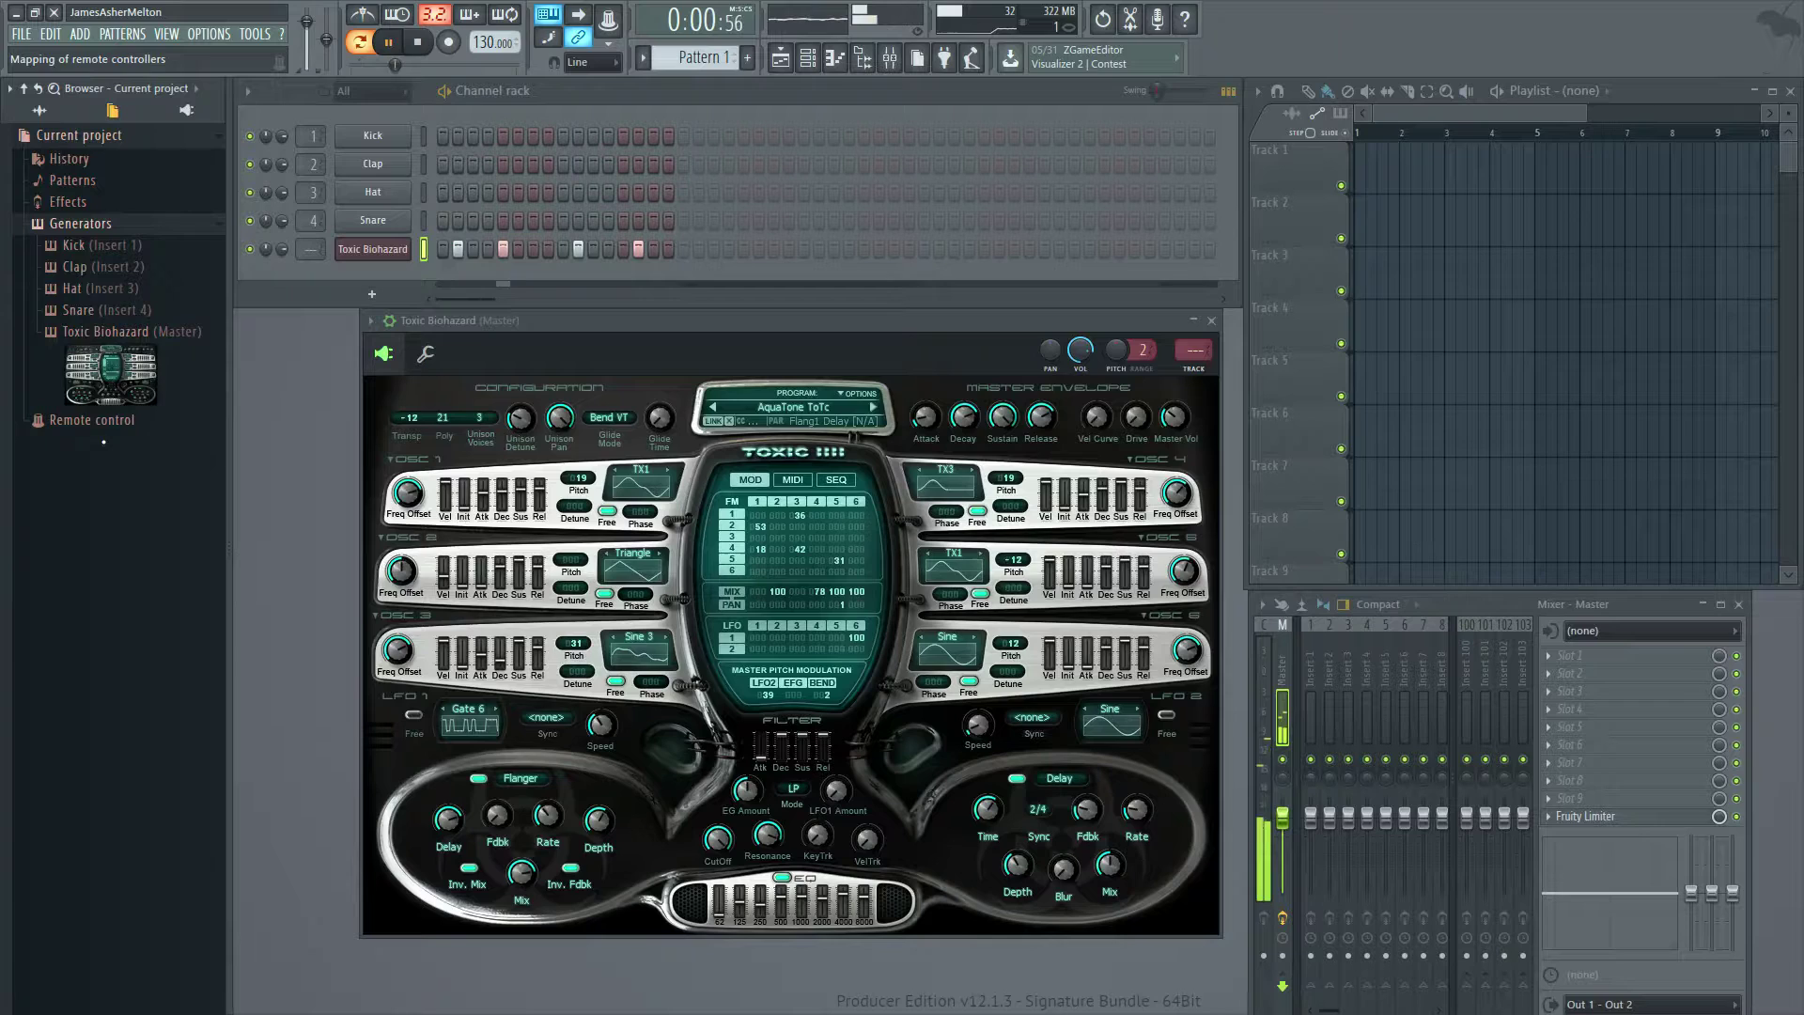
{"action": "left_click_drag", "start_coordinate": [106, 393], "coordinate": [102, 411]}
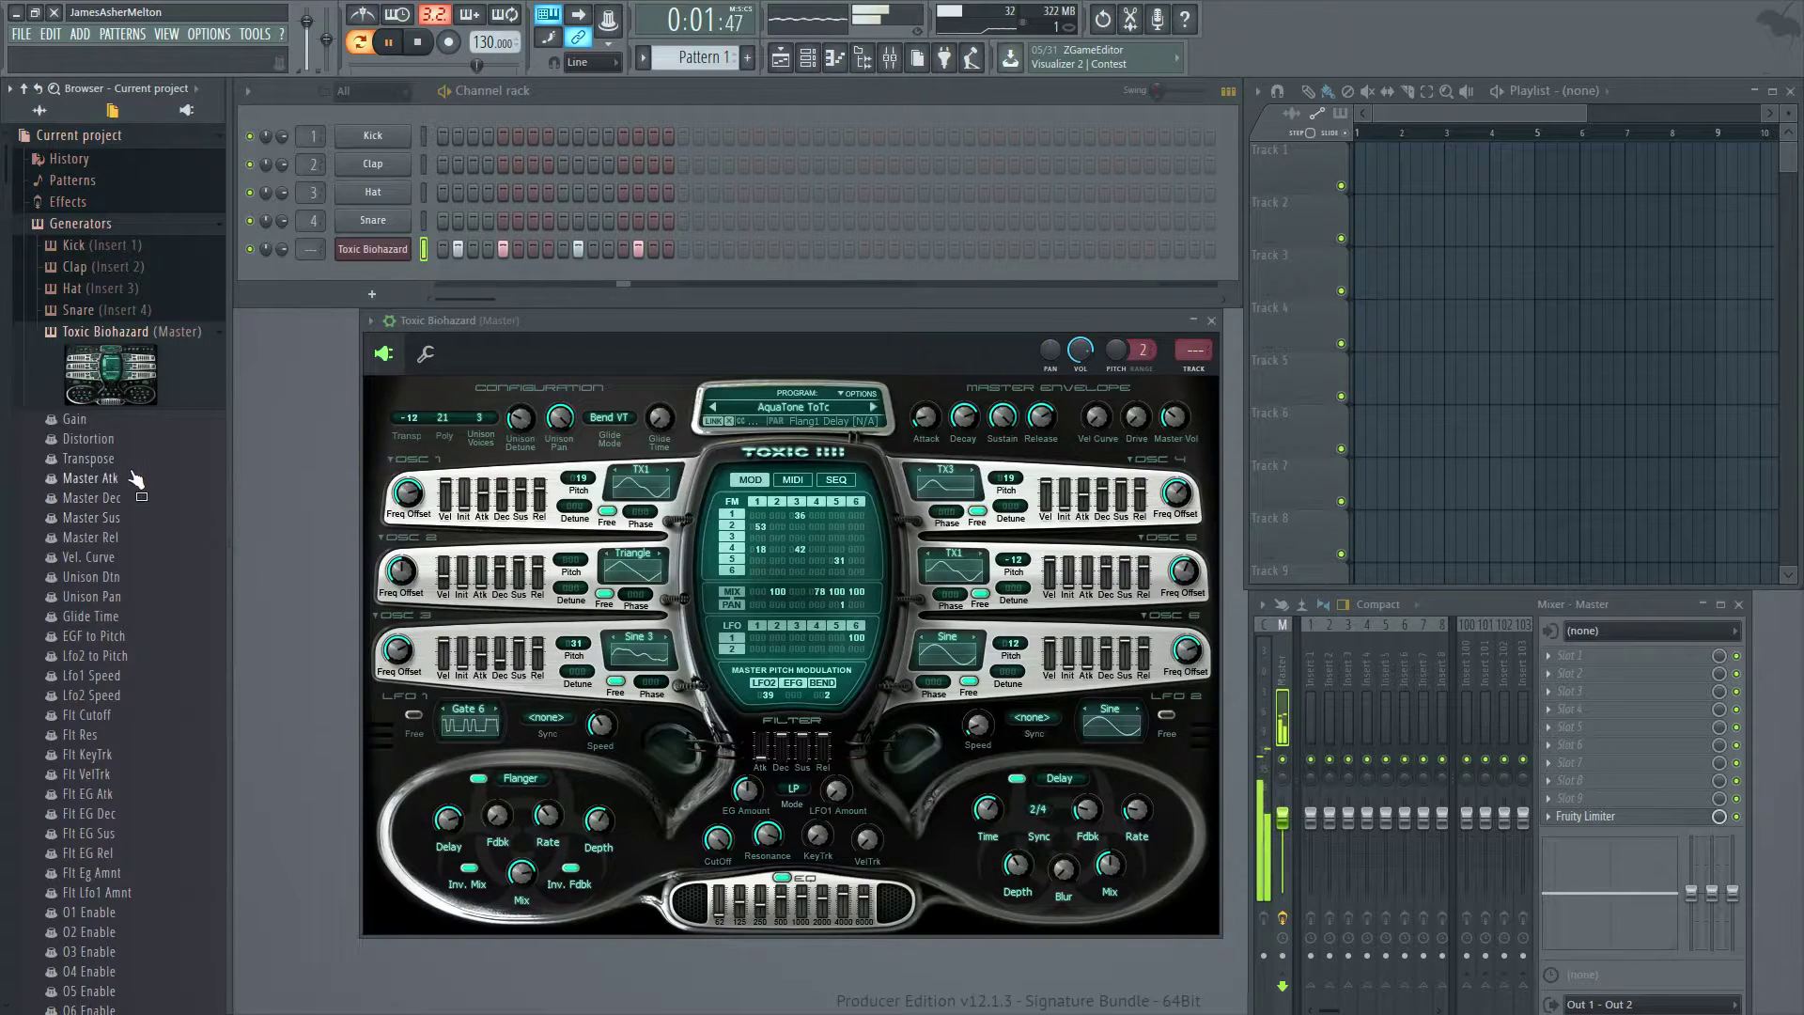
Look through Toxic Biohazard's complete parameter list, from Gain down to the MIDI CC entries and back to the LFO amounts.
{"action": "left_click_drag", "start_coordinate": [119, 442], "coordinate": [123, 562]}
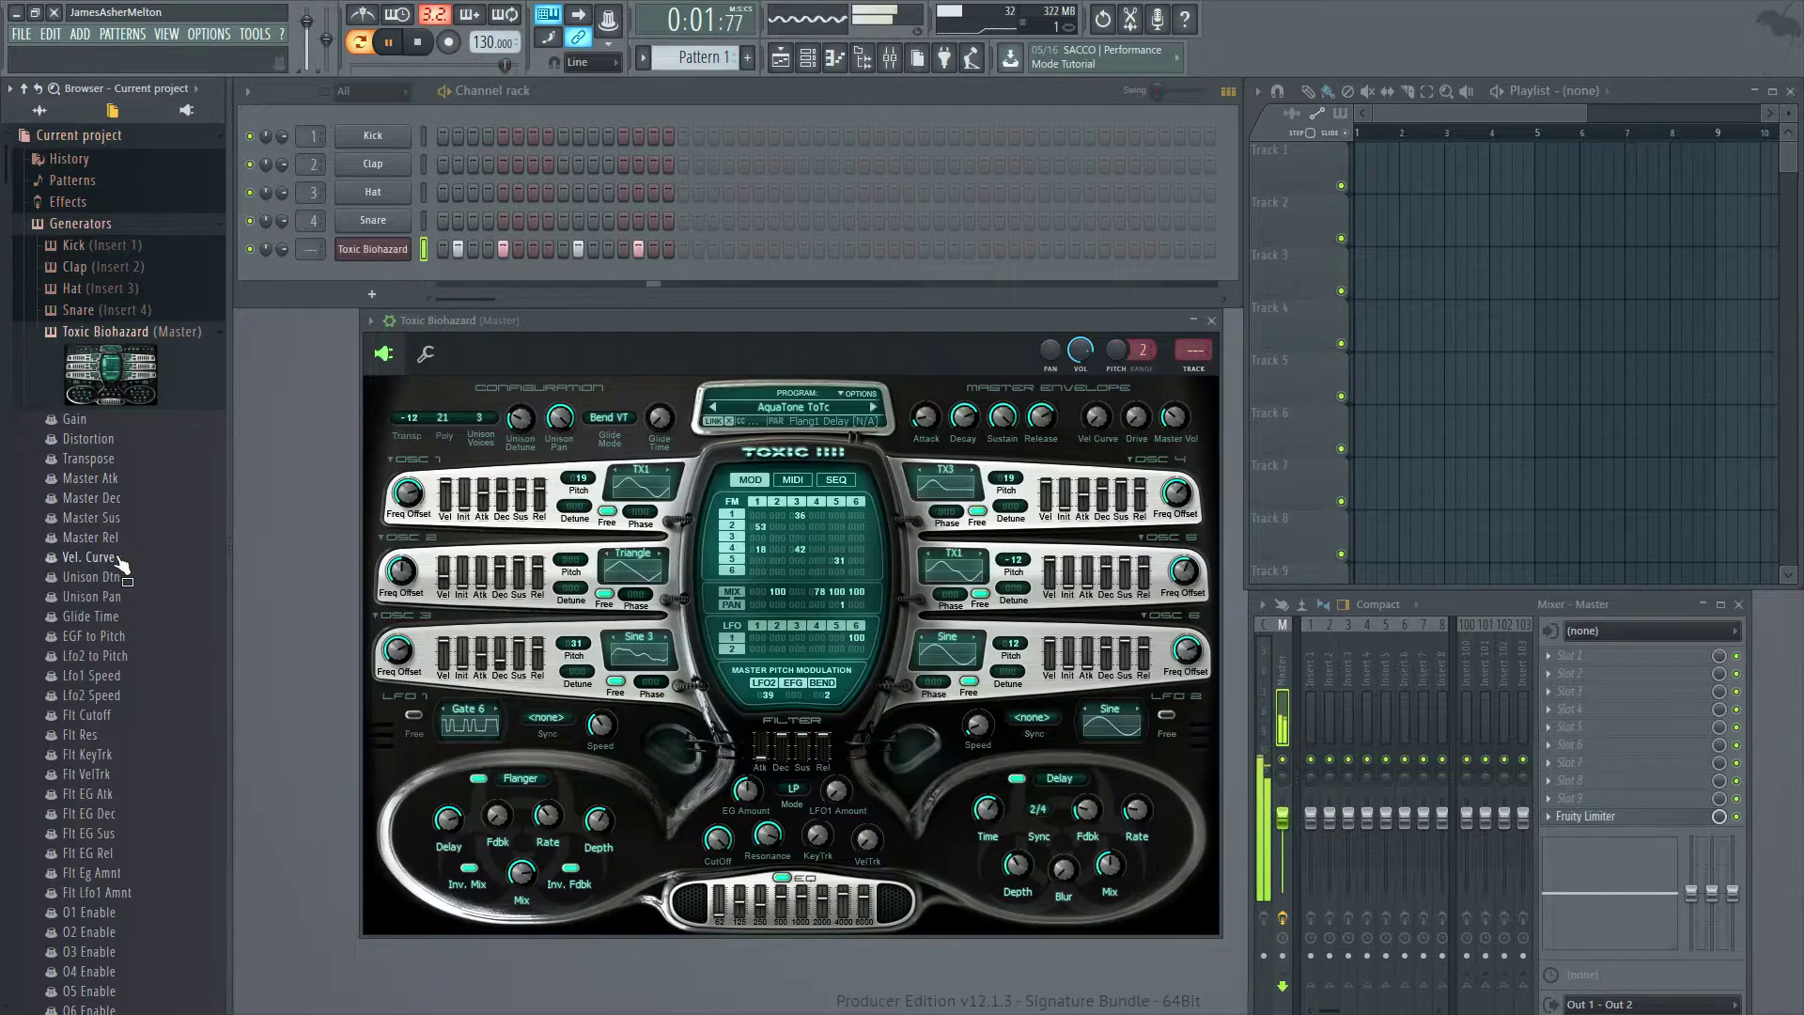
{"action": "scroll", "coordinate": [133, 572], "scroll_direction": "down", "scroll_amount": 12}
{"action": "scroll", "coordinate": [139, 571], "scroll_direction": "down", "scroll_amount": 20}
{"action": "scroll", "coordinate": [137, 568], "scroll_direction": "down", "scroll_amount": 9}
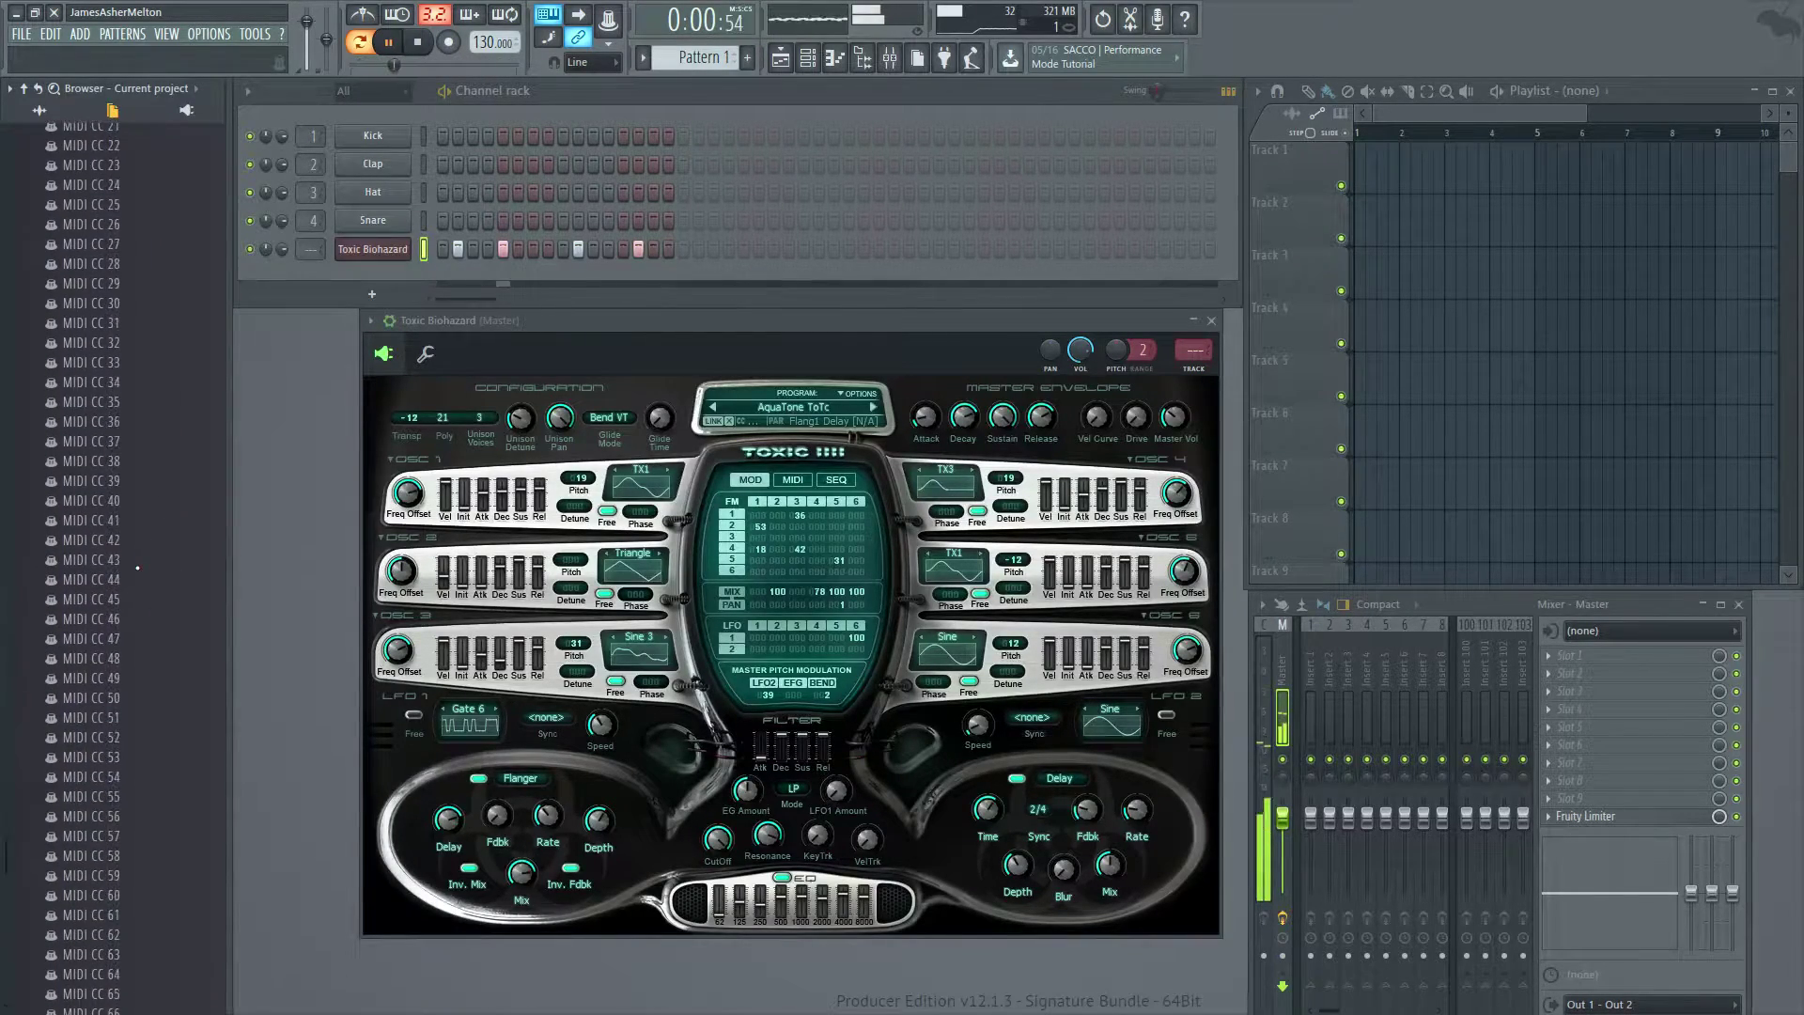
{"action": "scroll", "coordinate": [141, 568], "scroll_direction": "down", "scroll_amount": 3}
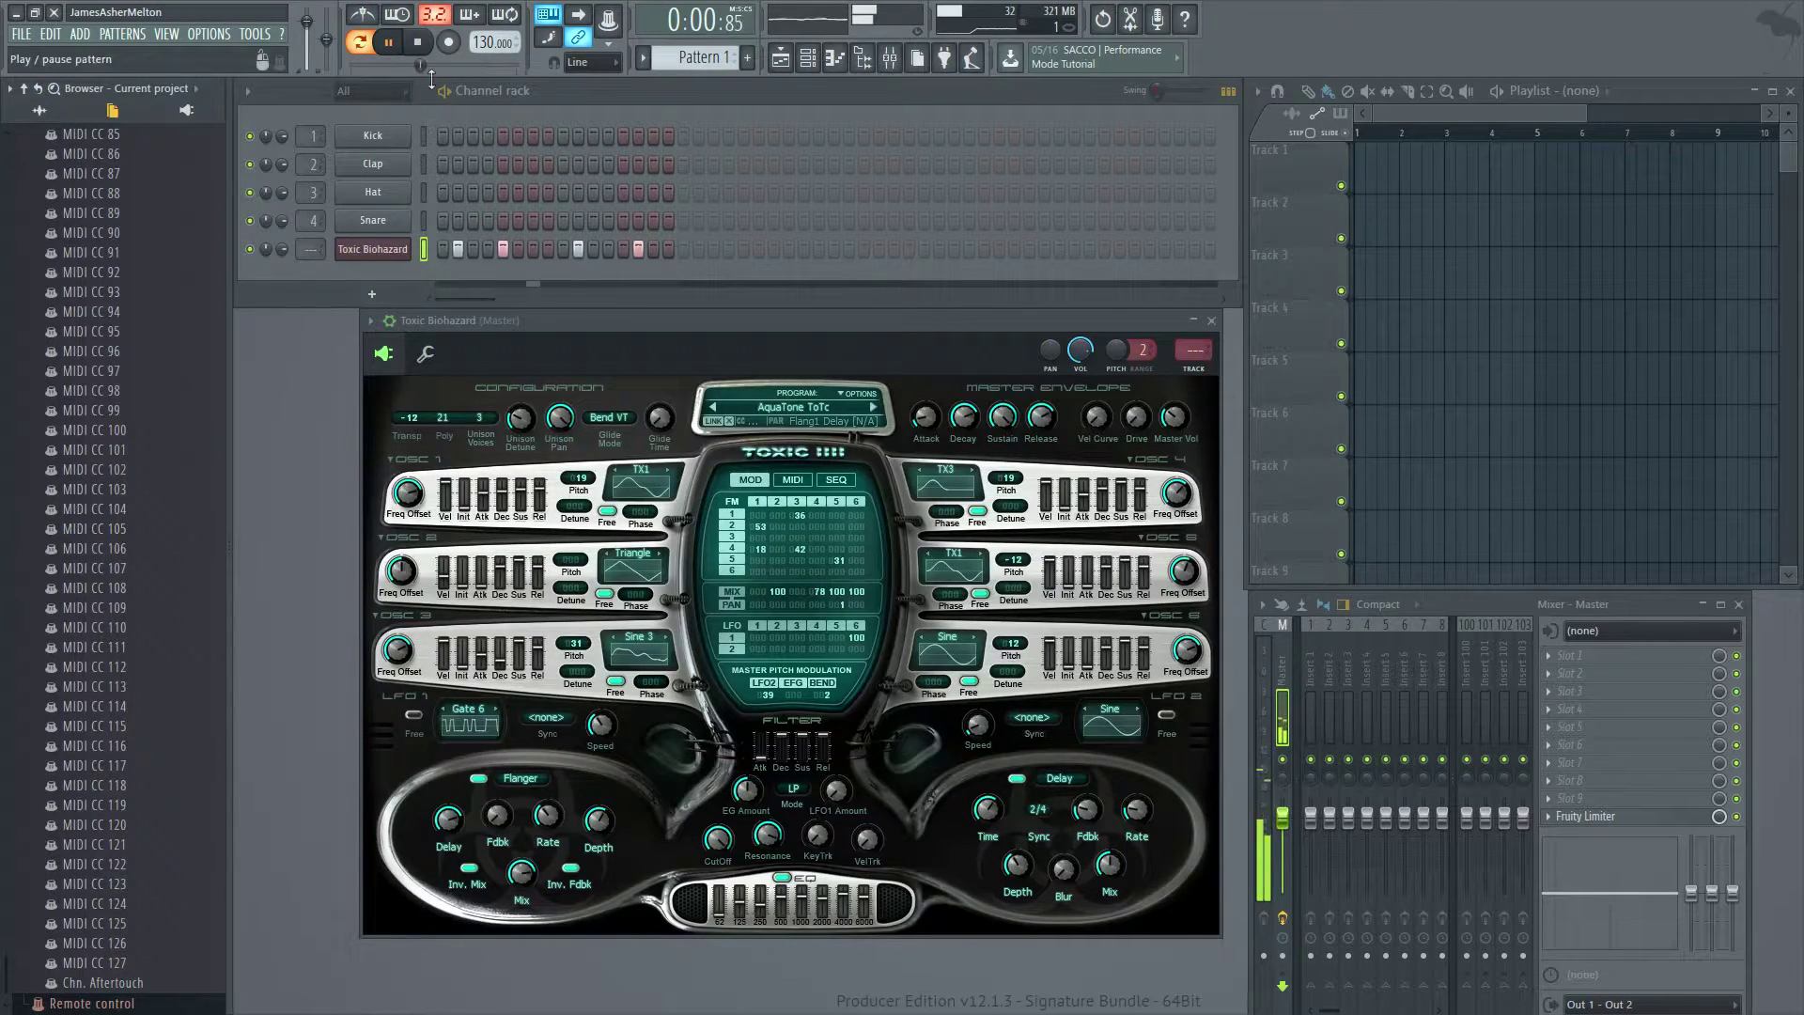
{"action": "scroll", "coordinate": [141, 548], "scroll_direction": "down", "scroll_amount": 1}
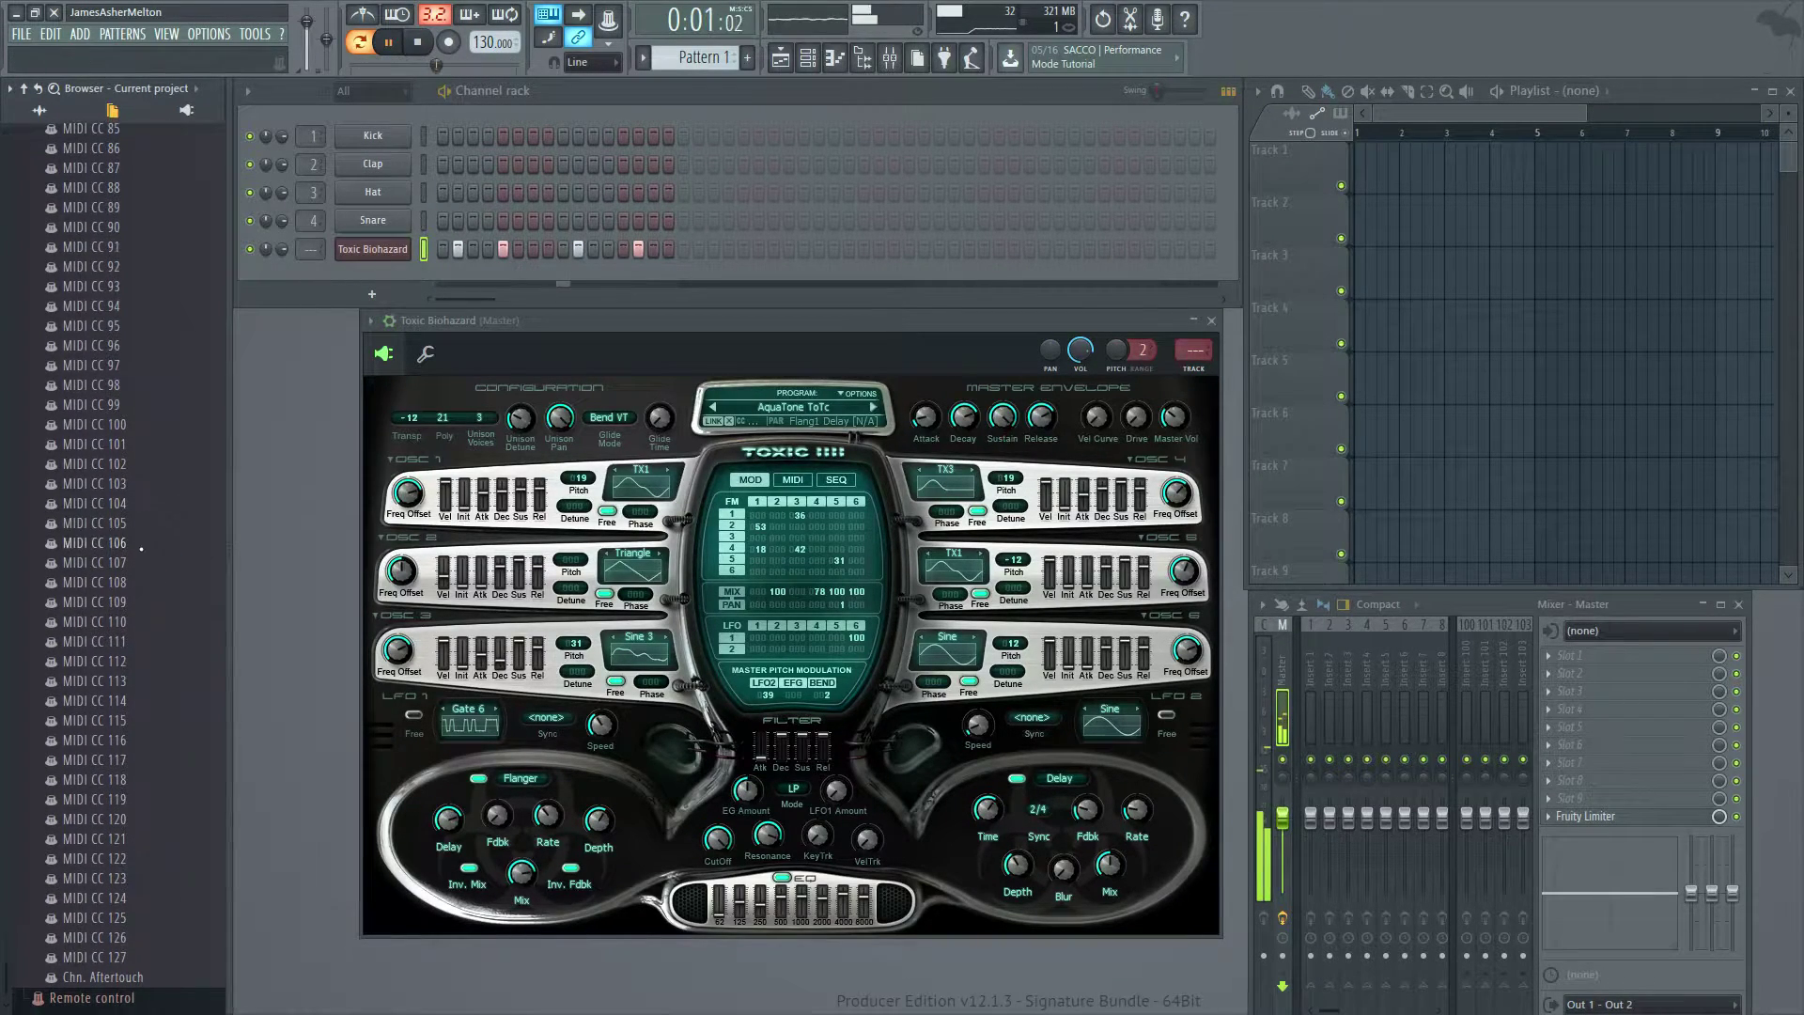
{"action": "scroll", "coordinate": [178, 782], "scroll_direction": "up", "scroll_amount": 1}
{"action": "scroll", "coordinate": [165, 789], "scroll_direction": "up", "scroll_amount": 8}
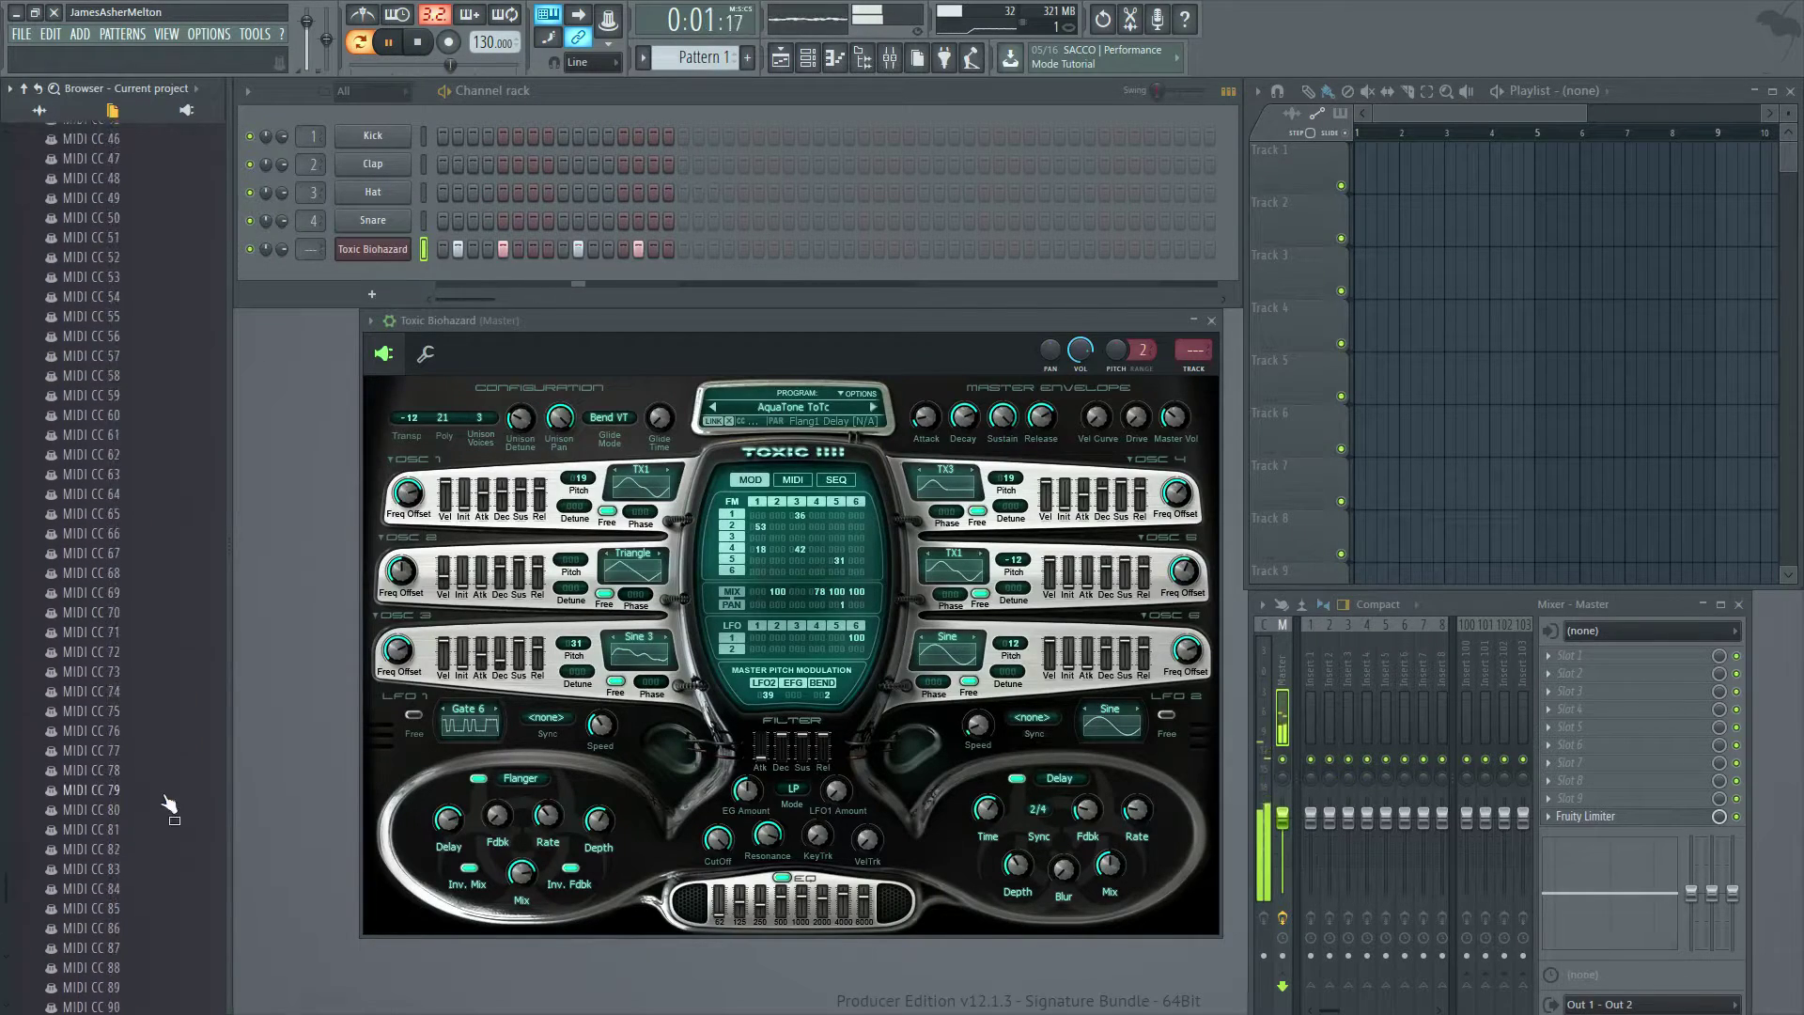
{"action": "scroll", "coordinate": [143, 789], "scroll_direction": "up", "scroll_amount": 15}
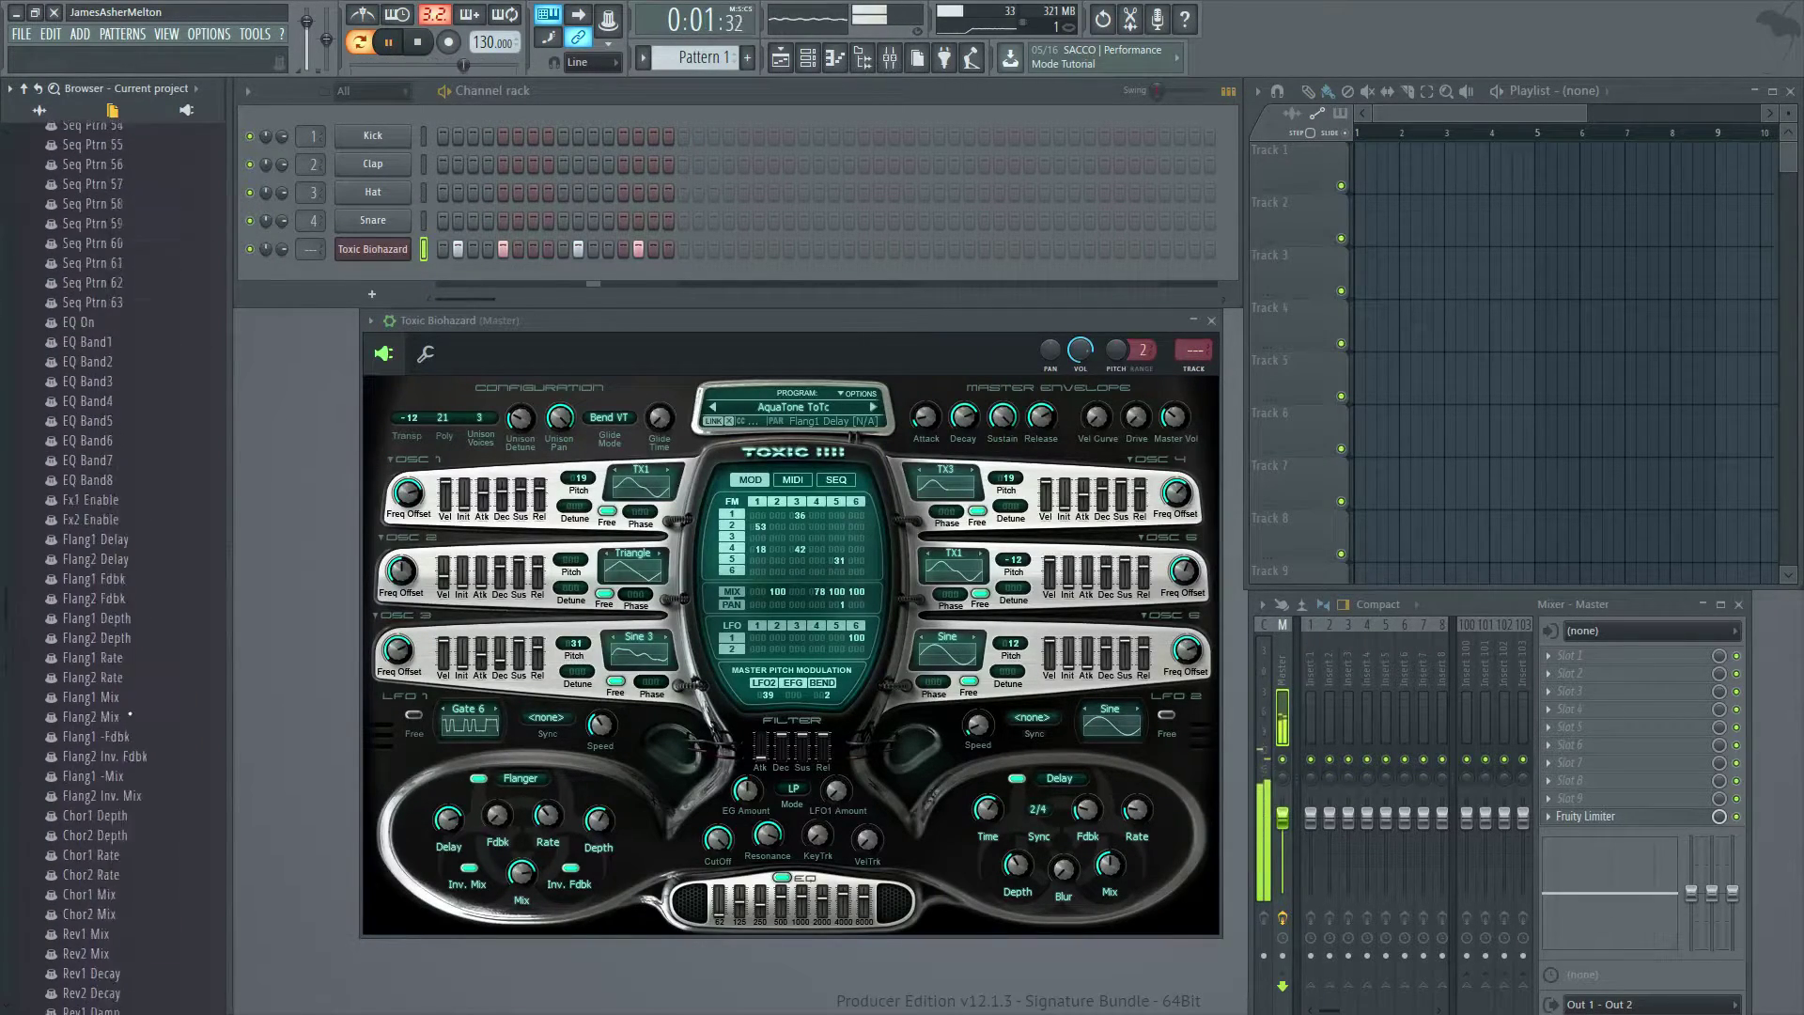
{"action": "scroll", "coordinate": [123, 718], "scroll_direction": "up", "scroll_amount": 5}
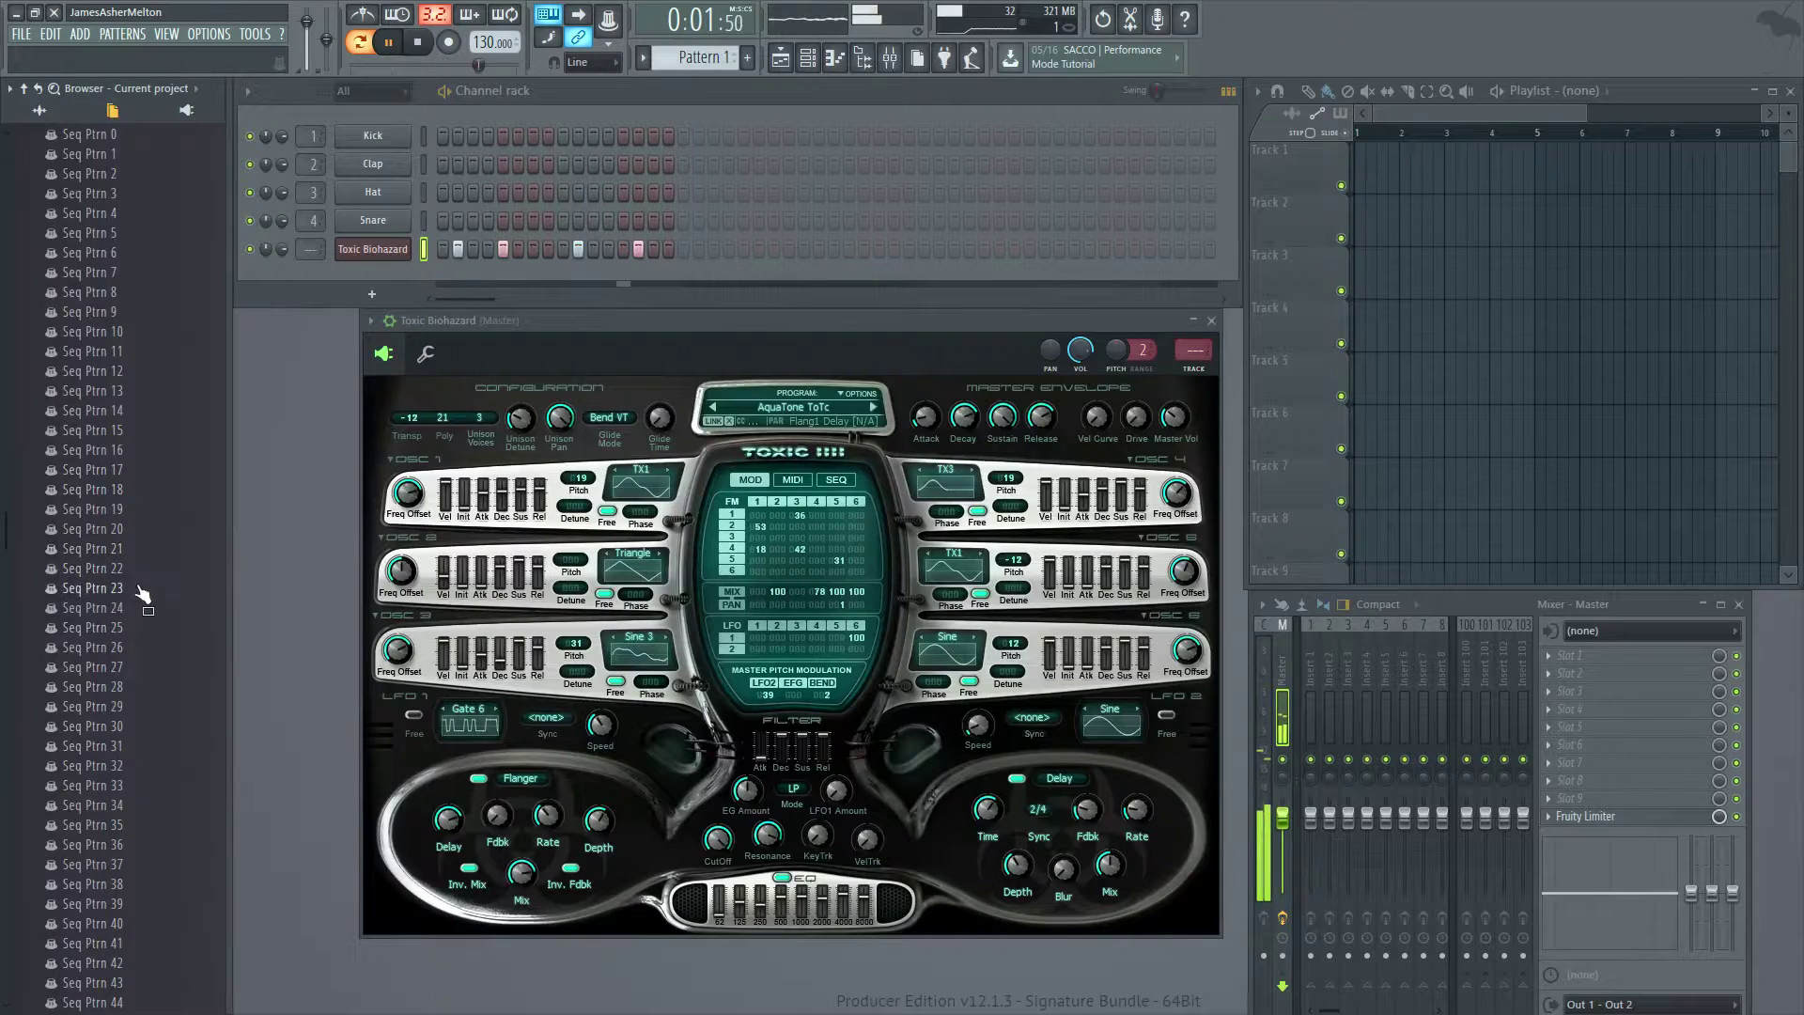
{"action": "scroll", "coordinate": [122, 413], "scroll_direction": "up", "scroll_amount": 5}
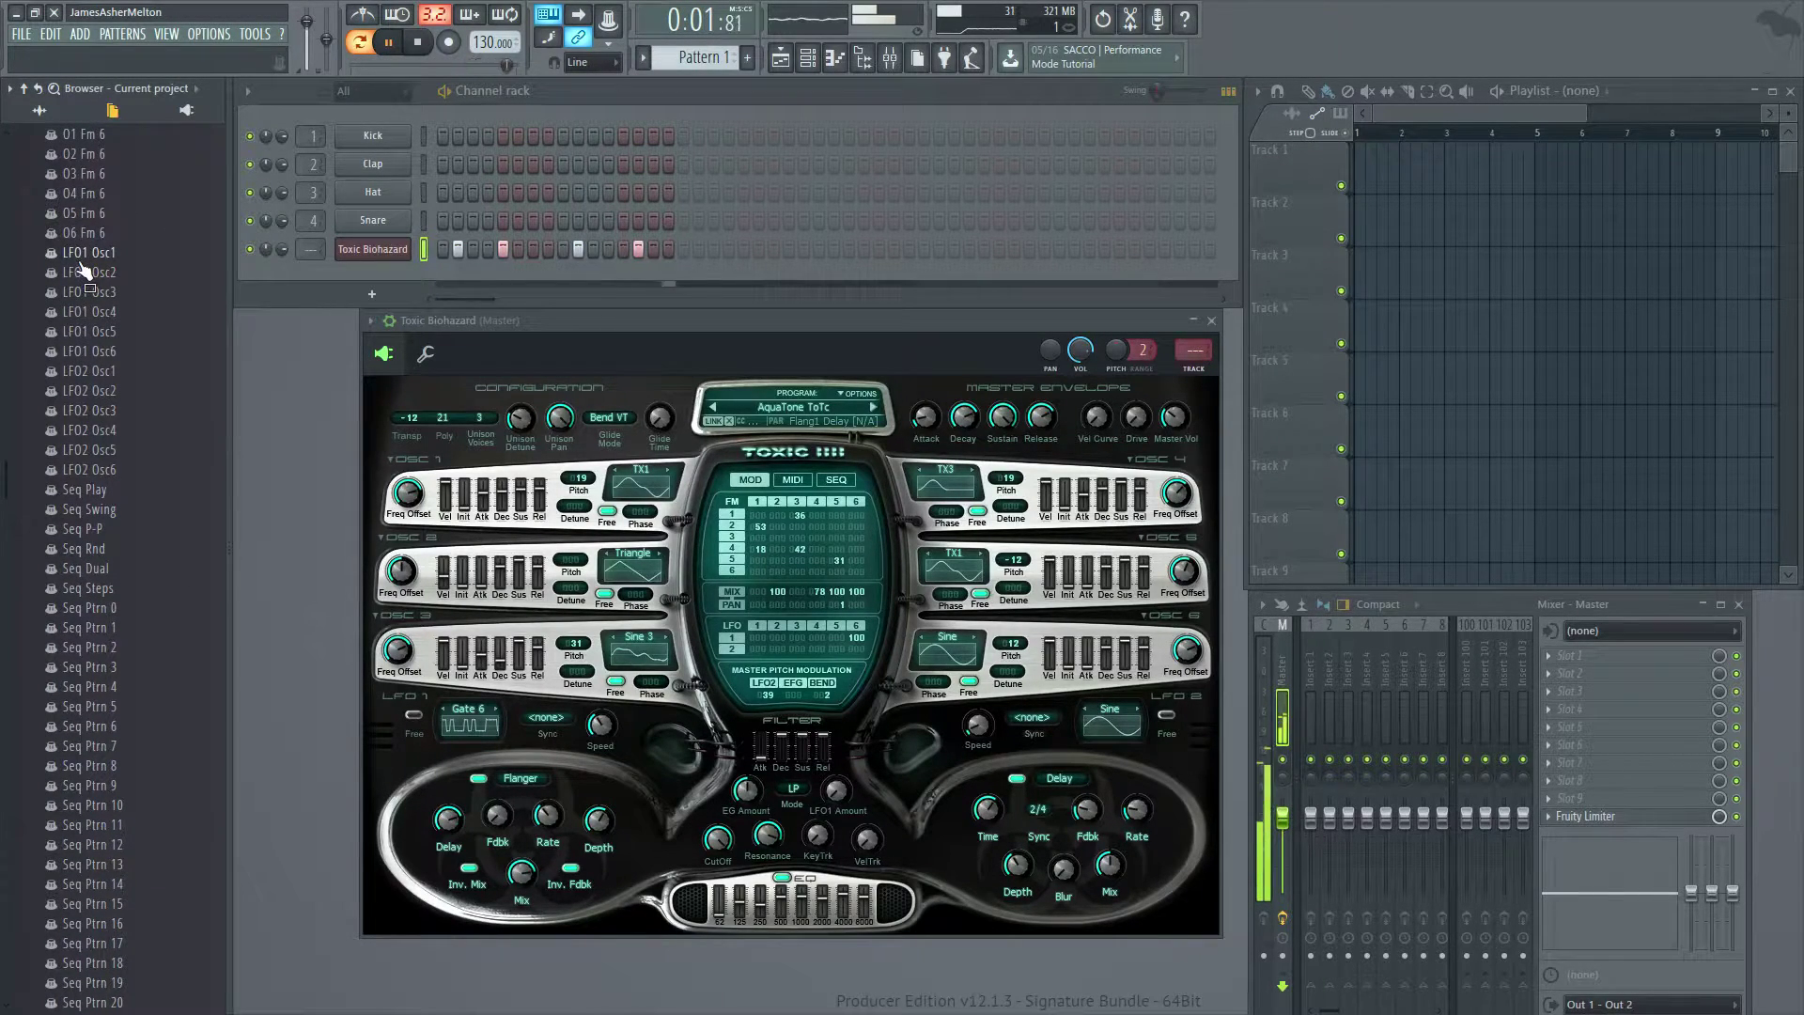
Set the LFO1 amounts for oscillators 1 to 5 to 33, 43, 72, 72 and 100 from the parameter list.
{"action": "left_click_drag", "start_coordinate": [83, 269], "coordinate": [98, 231]}
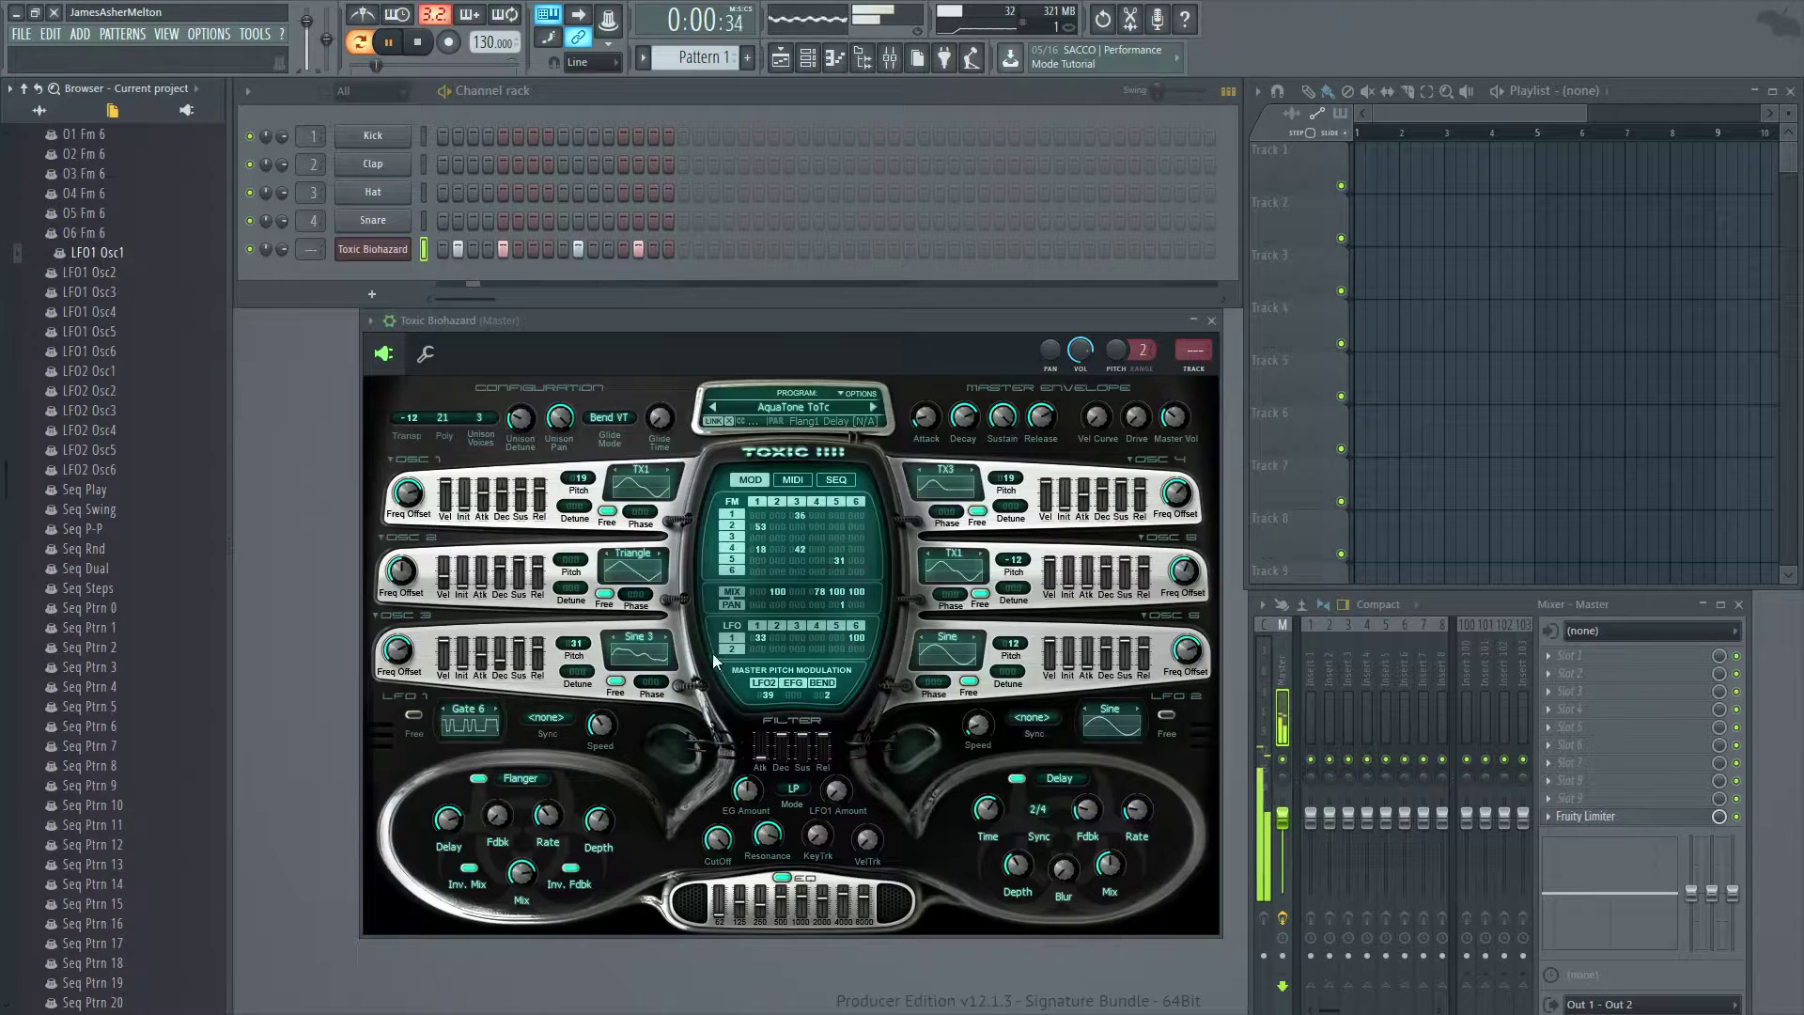
{"action": "left_click", "coordinate": [780, 637]}
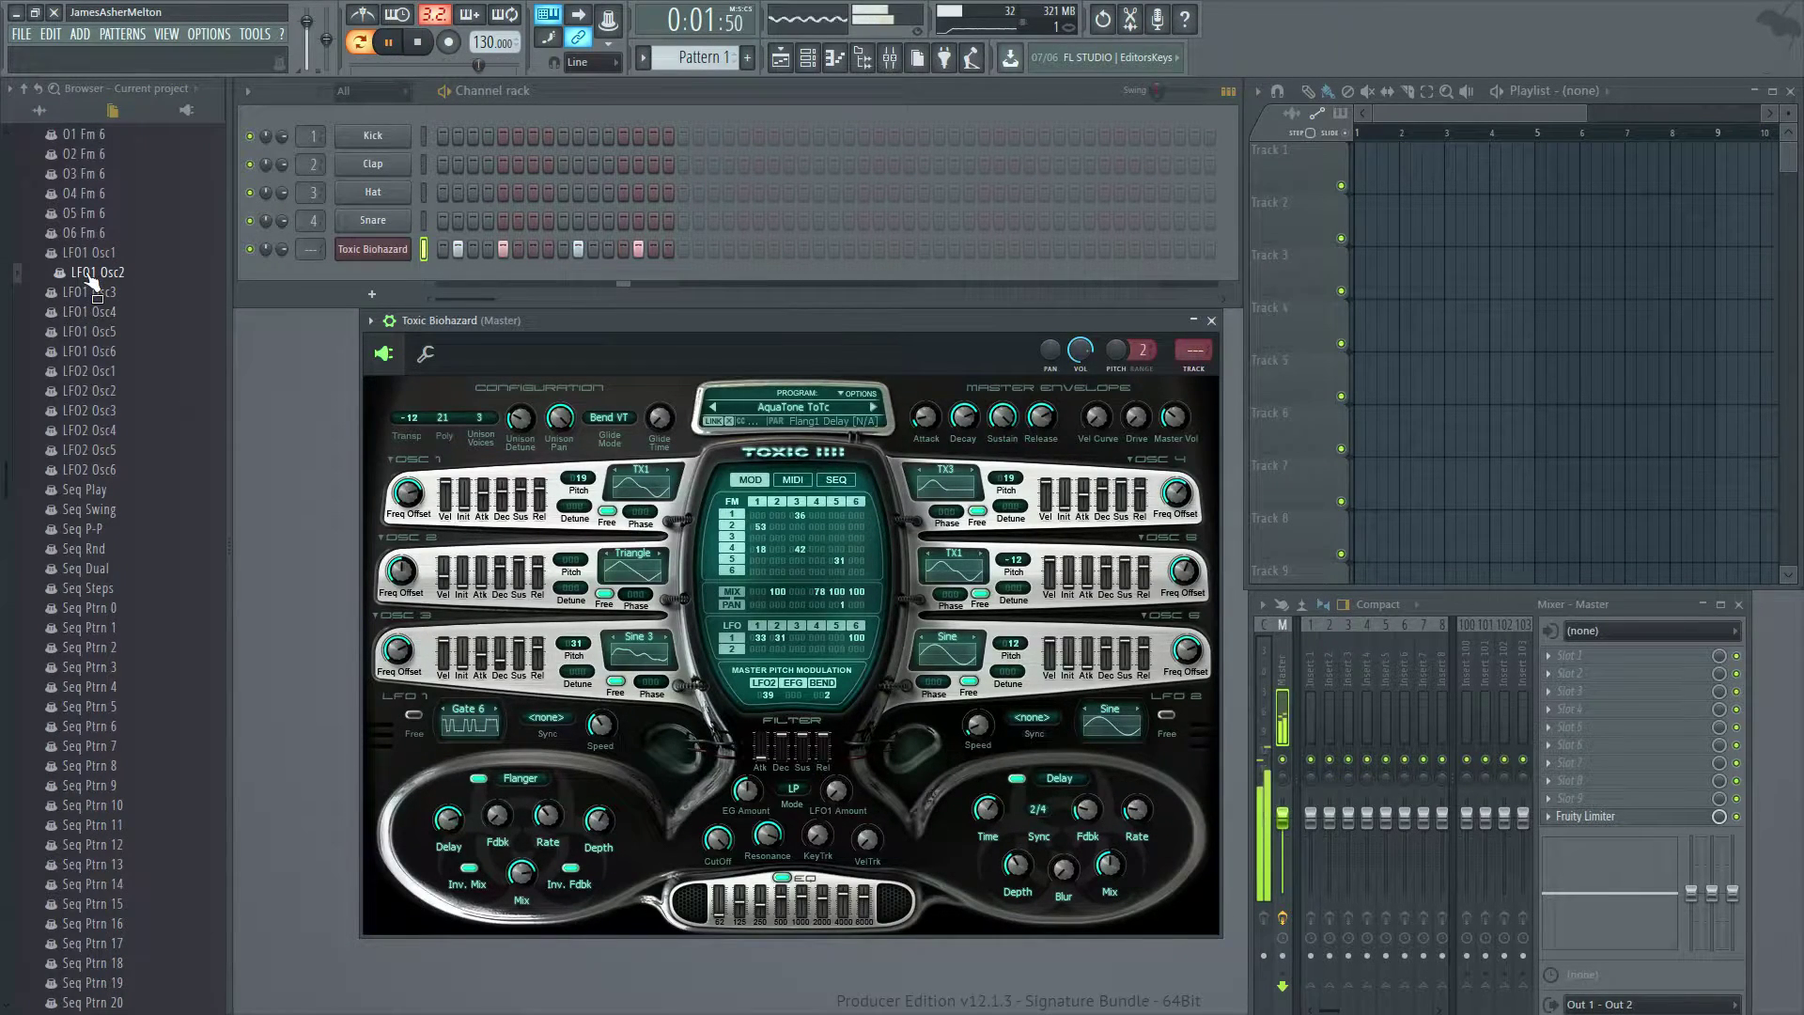
{"action": "left_click_drag", "start_coordinate": [785, 646], "coordinate": [836, 607]}
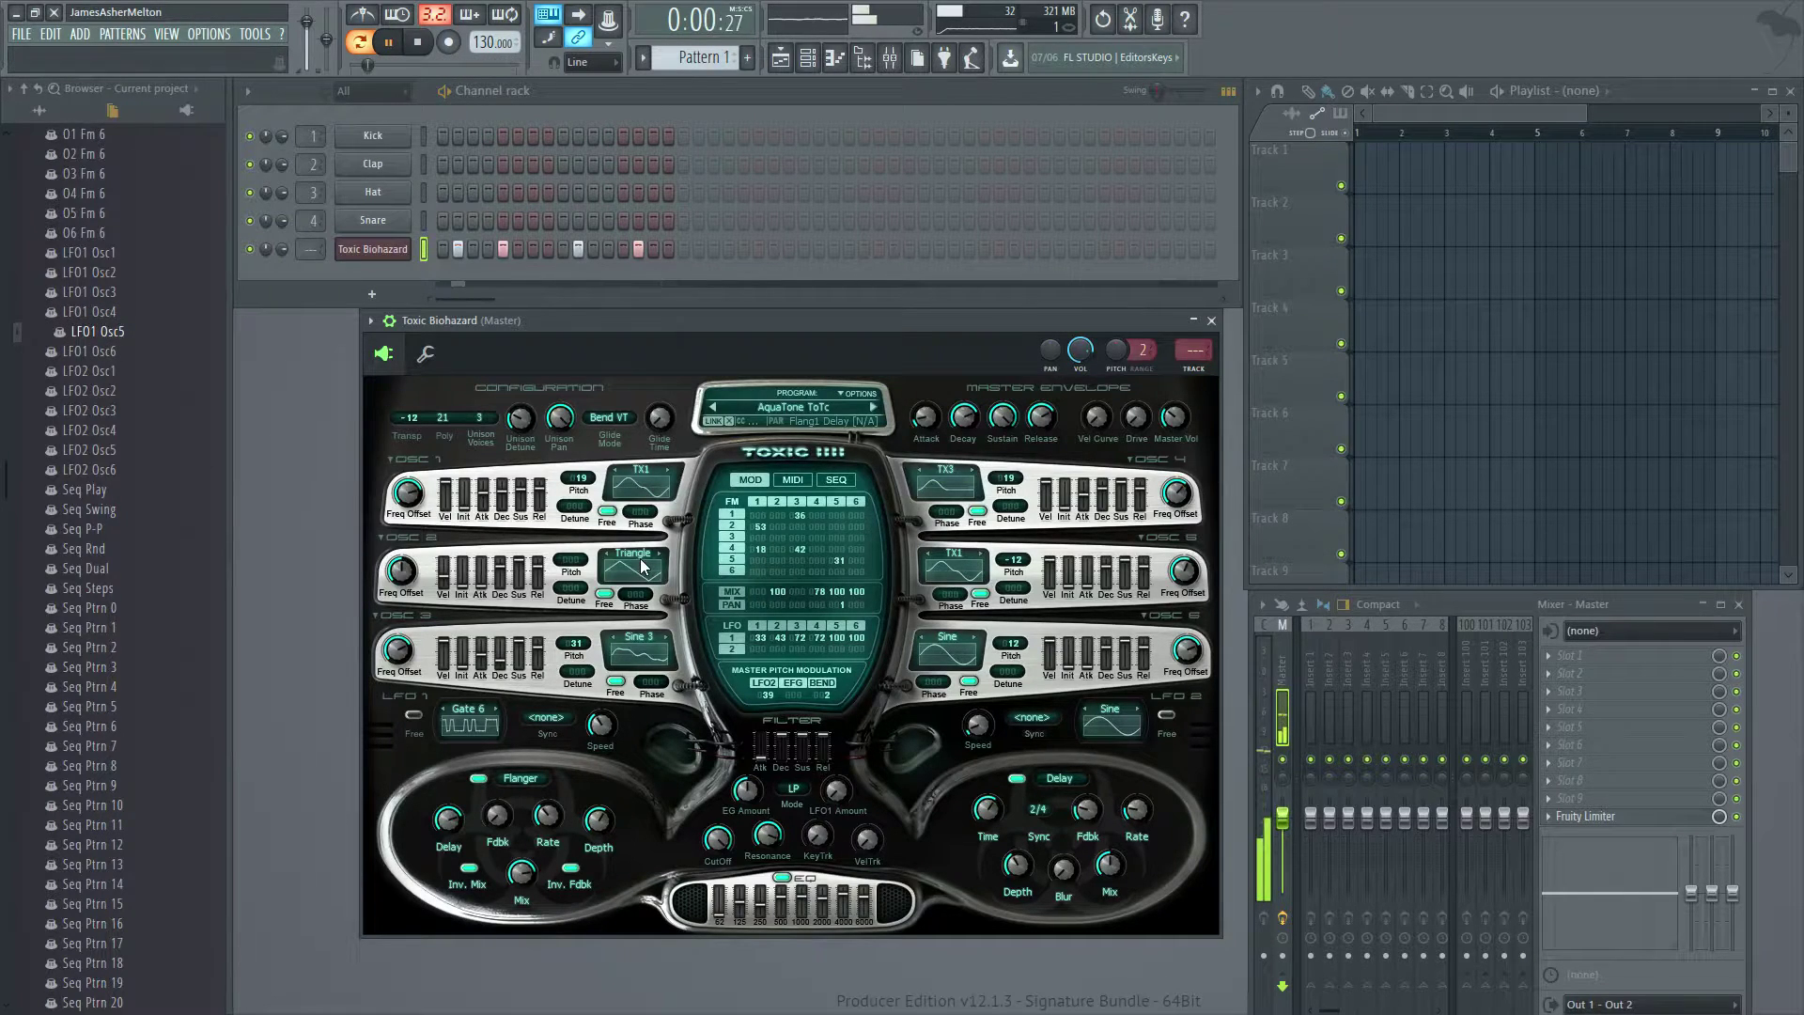
Adjust the LFO1 amount for oscillator 6 and set the LFO2 amounts for oscillators 1 and 2 to 100 and 46.
{"action": "left_click", "coordinate": [72, 354]}
{"action": "left_click_drag", "start_coordinate": [77, 357], "coordinate": [77, 451]}
{"action": "mouse_move", "coordinate": [89, 379]}
{"action": "left_mouse_down"}
{"action": "mouse_move", "coordinate": [91, 425]}
{"action": "mouse_move", "coordinate": [89, 367]}
{"action": "left_mouse_up"}
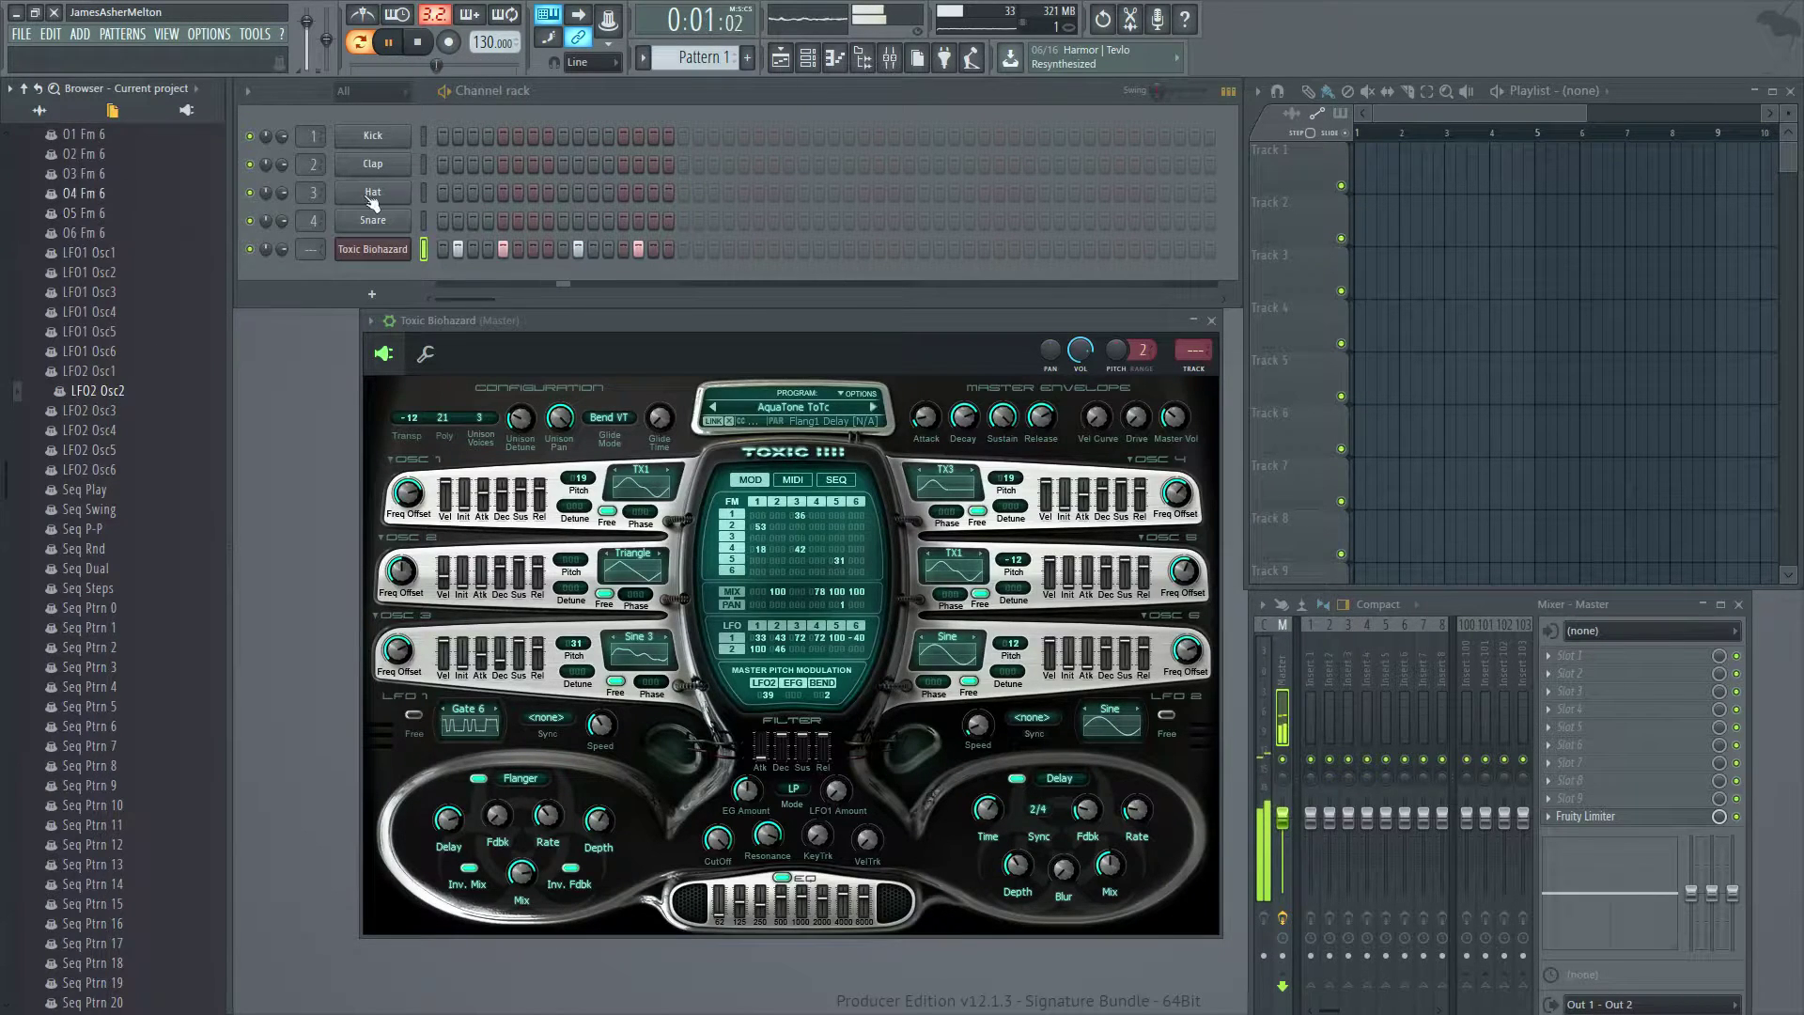
Adjust the Seq Dual parameter and several Seq Ptrn parameters, including Seq Ptrn 2.
{"action": "left_click_drag", "start_coordinate": [89, 569], "coordinate": [89, 519]}
{"action": "left_click_drag", "start_coordinate": [94, 727], "coordinate": [103, 737]}
{"action": "left_click_drag", "start_coordinate": [99, 903], "coordinate": [99, 896]}
{"action": "left_click", "coordinate": [98, 844]}
{"action": "left_click_drag", "start_coordinate": [103, 649], "coordinate": [104, 635]}
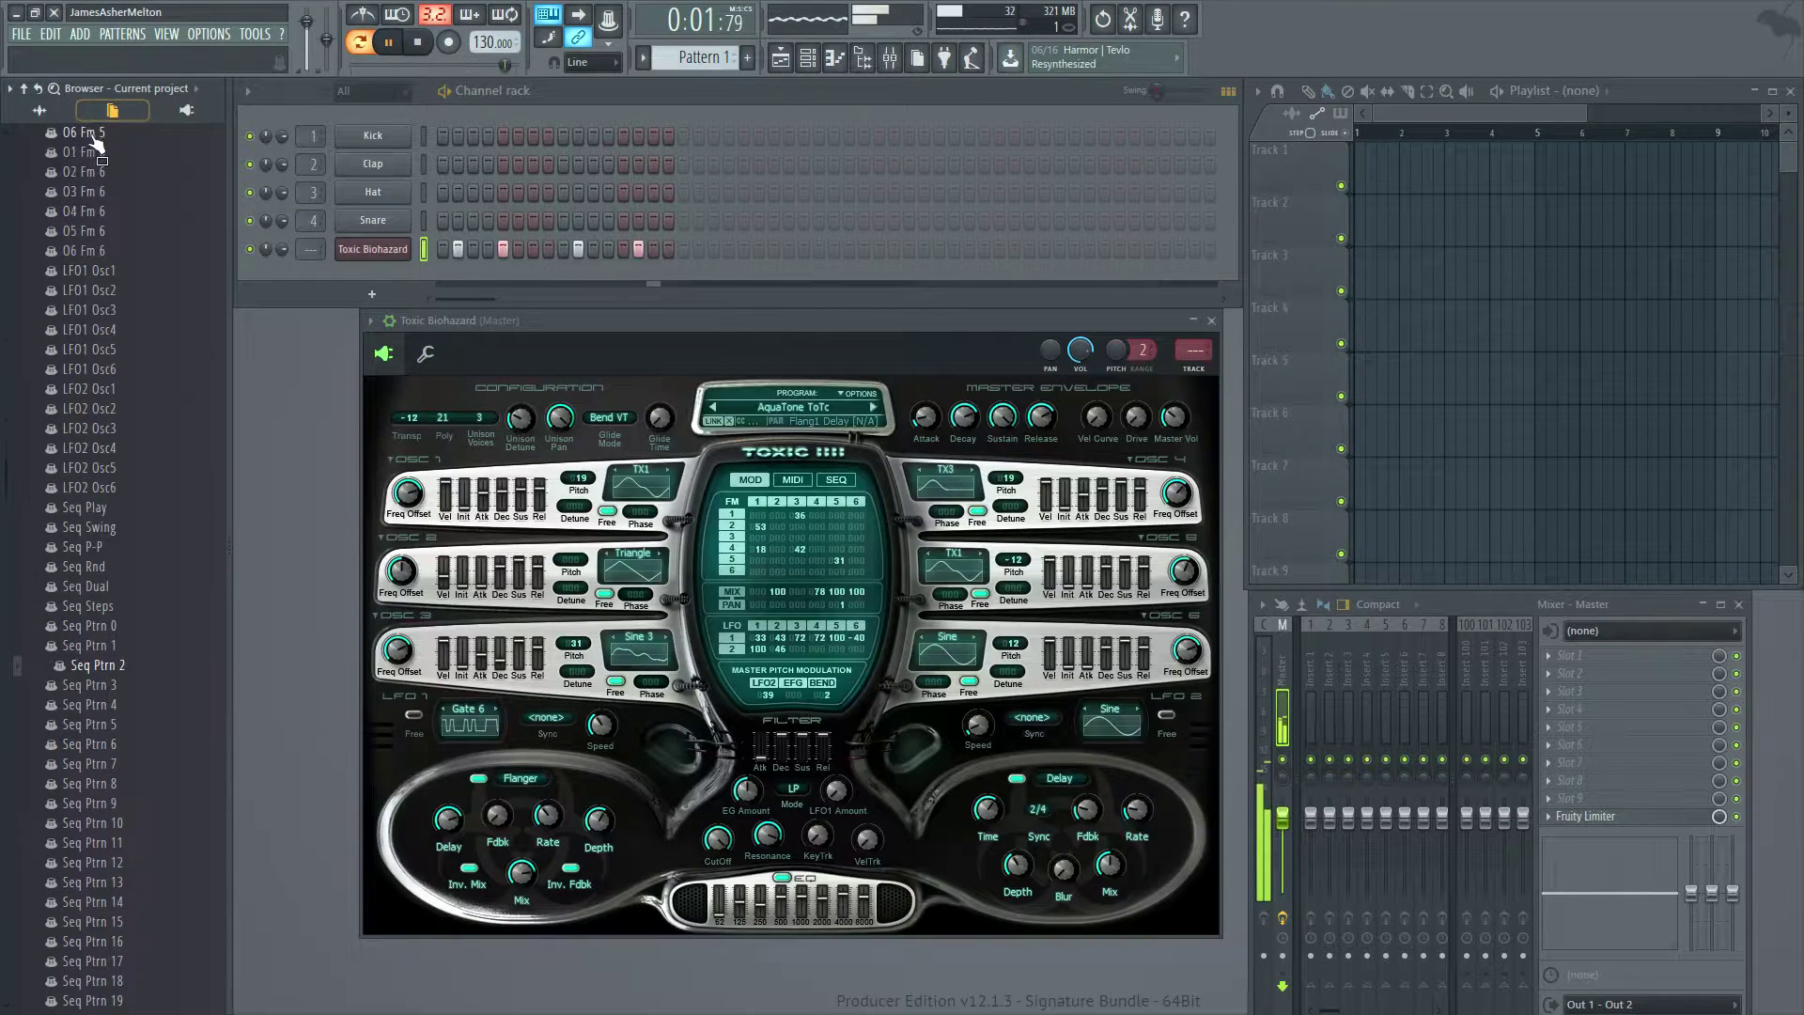
Set oscillator 2's Fm 6 amount to 21 and oscillator 5's Fm 6 amount to 72.
{"action": "left_click_drag", "start_coordinate": [91, 174], "coordinate": [91, 160]}
{"action": "left_click_drag", "start_coordinate": [95, 244], "coordinate": [89, 231]}
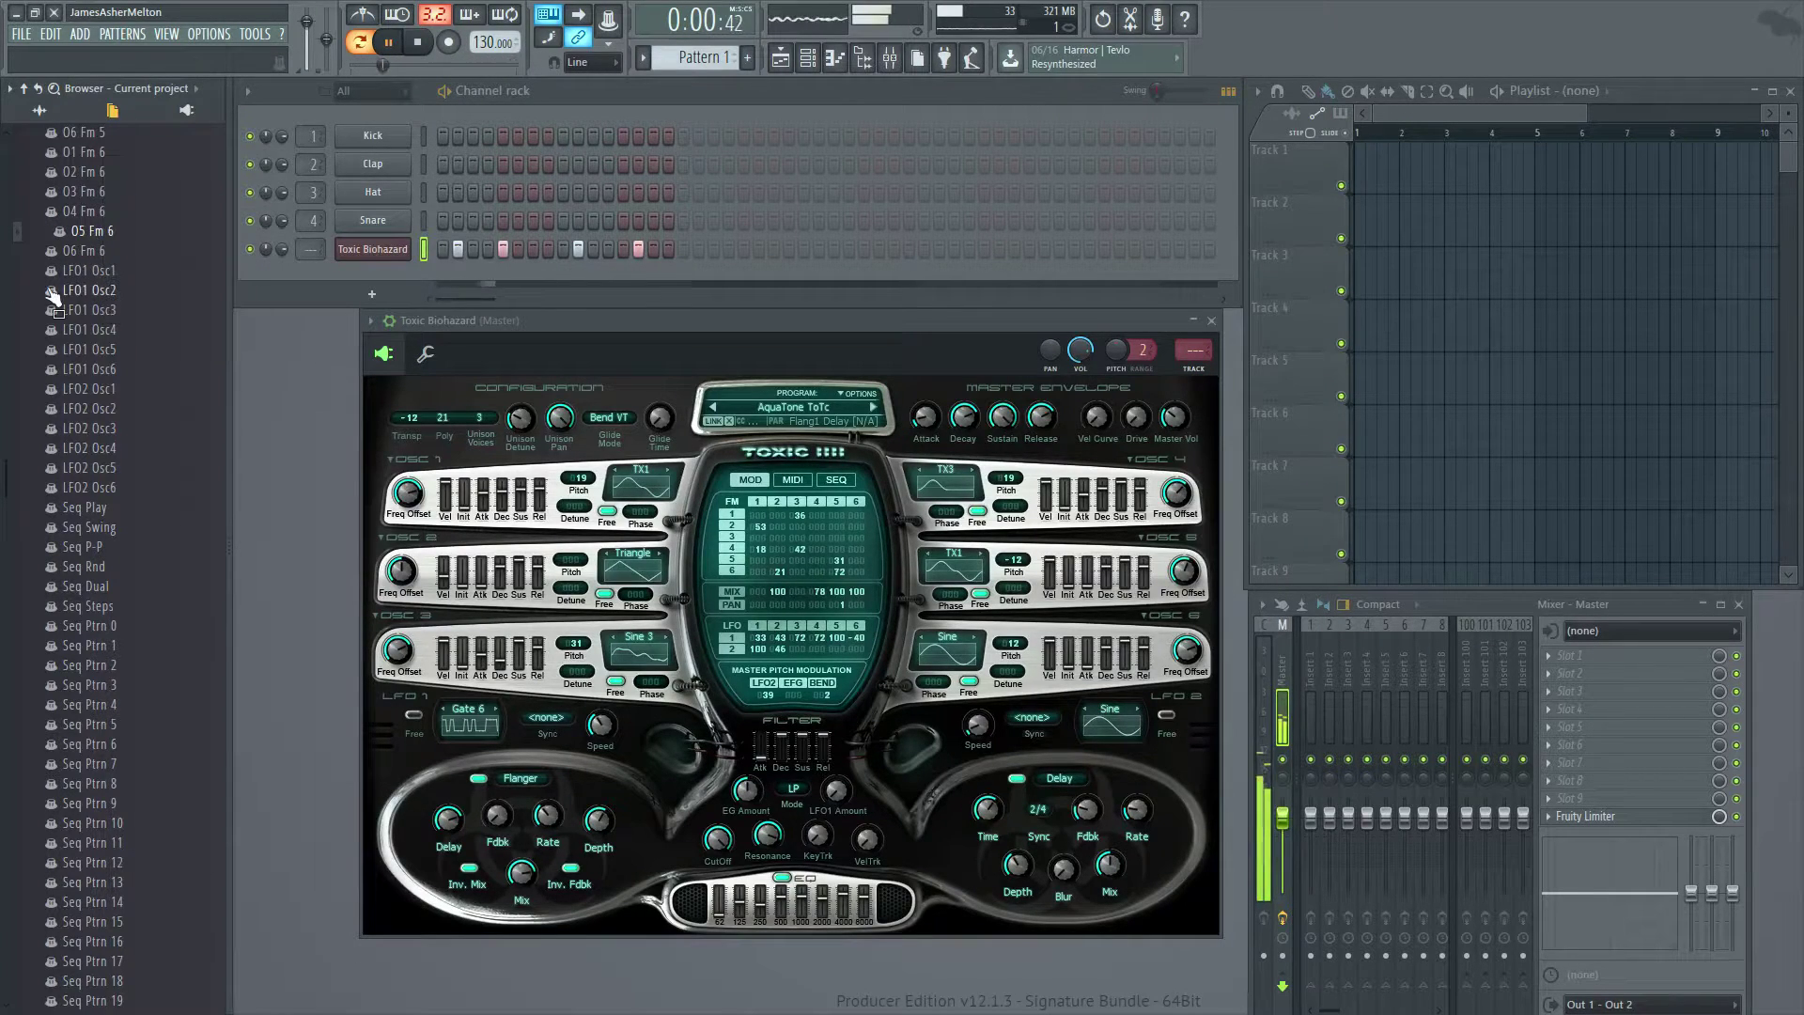
Set Fm 5 of oscillator 1 to 66, Fm 4 of oscillator 3 to 89, and Fm 3 of oscillators 5 and 6 to 99 and 59.
{"action": "scroll", "coordinate": [160, 333], "scroll_direction": "up", "scroll_amount": 6}
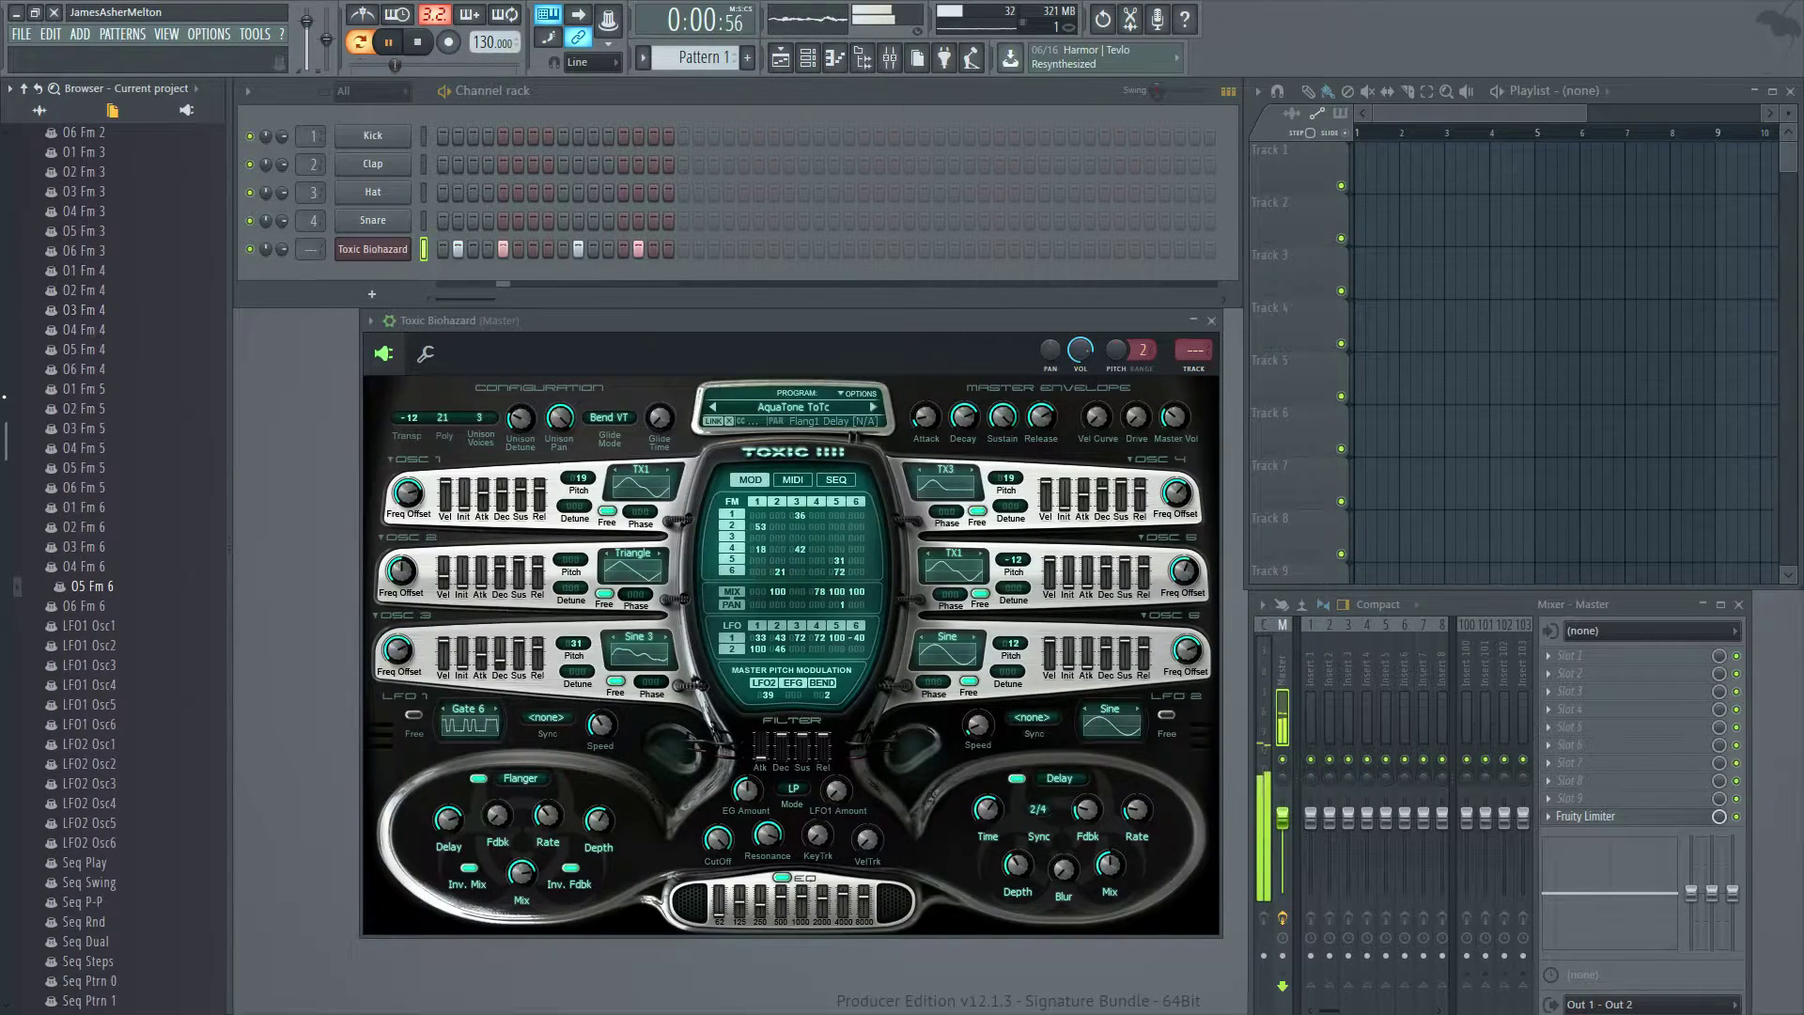
{"action": "left_click_drag", "start_coordinate": [94, 388], "coordinate": [94, 388]}
{"action": "left_click_drag", "start_coordinate": [89, 309], "coordinate": [98, 188]}
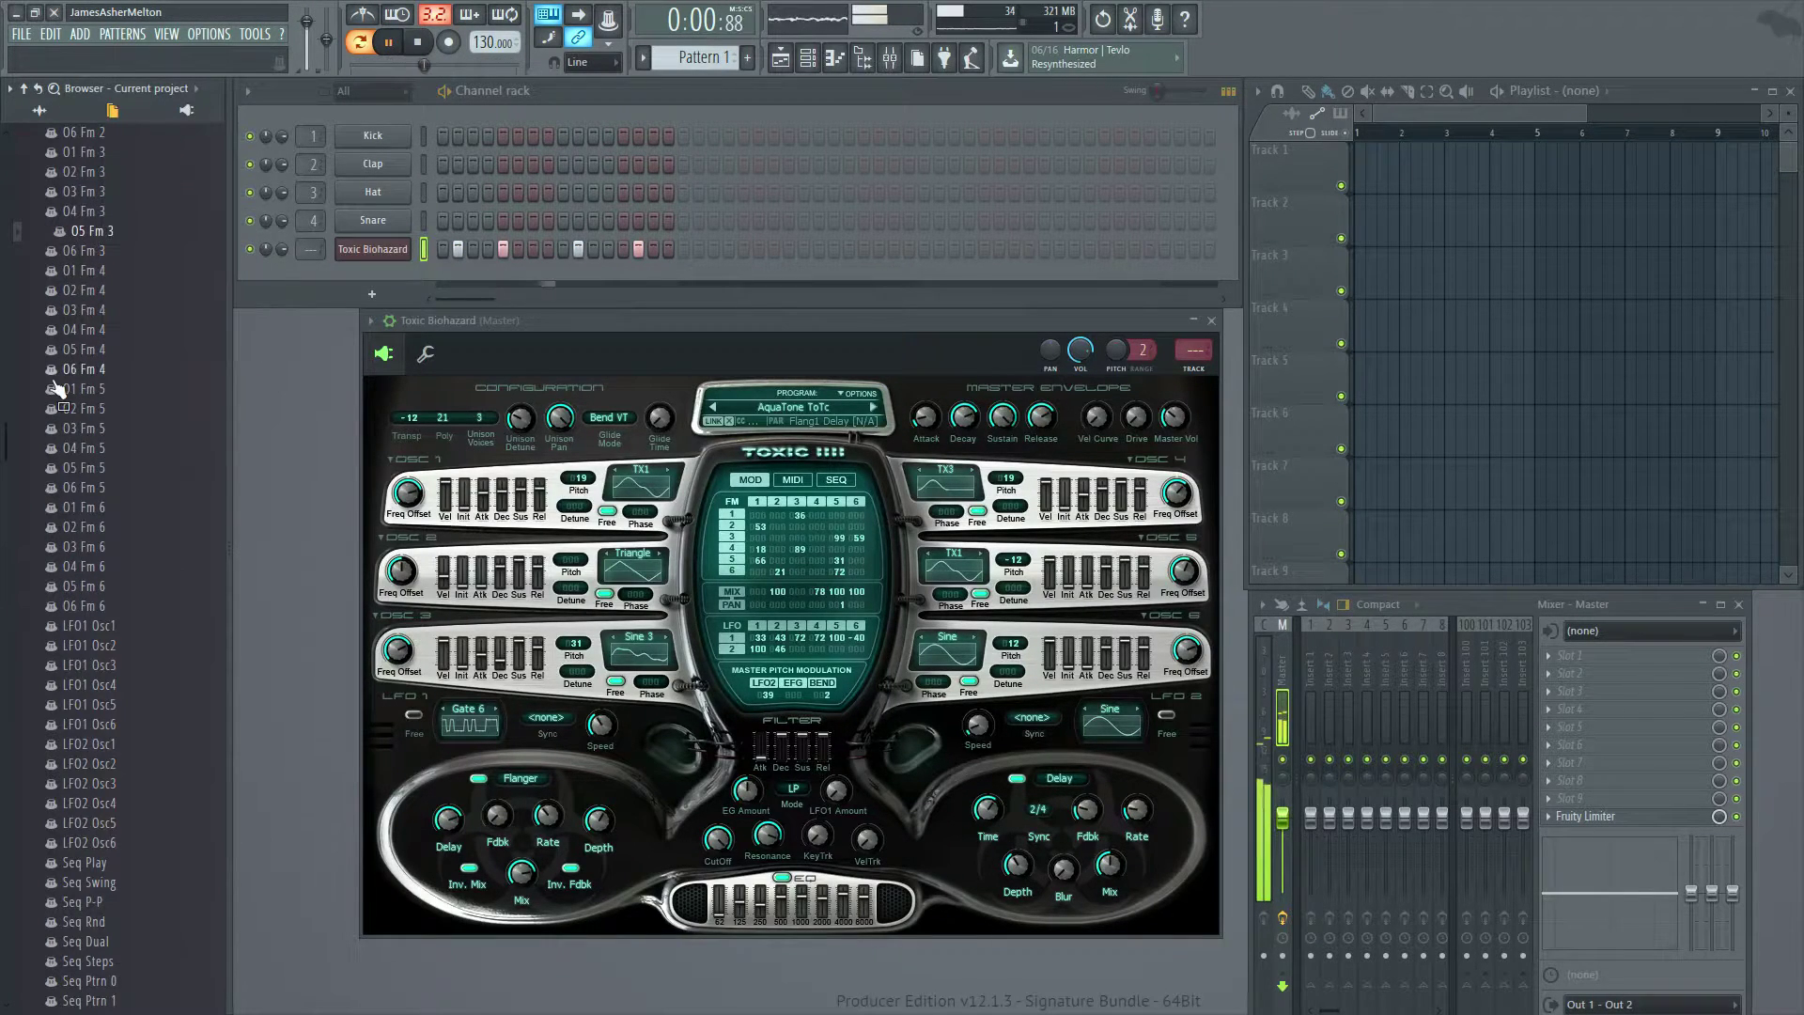
Set Fm 1 of oscillators 2, 4 and 6 to 49, 35 and 69, and the mix of oscillators 3 and 4 to 17 and 18.
{"action": "scroll", "coordinate": [94, 461], "scroll_direction": "up", "scroll_amount": 6}
{"action": "left_click_drag", "start_coordinate": [90, 369], "coordinate": [89, 369]}
{"action": "left_click_drag", "start_coordinate": [91, 330], "coordinate": [92, 235]}
{"action": "left_click", "coordinate": [92, 176]}
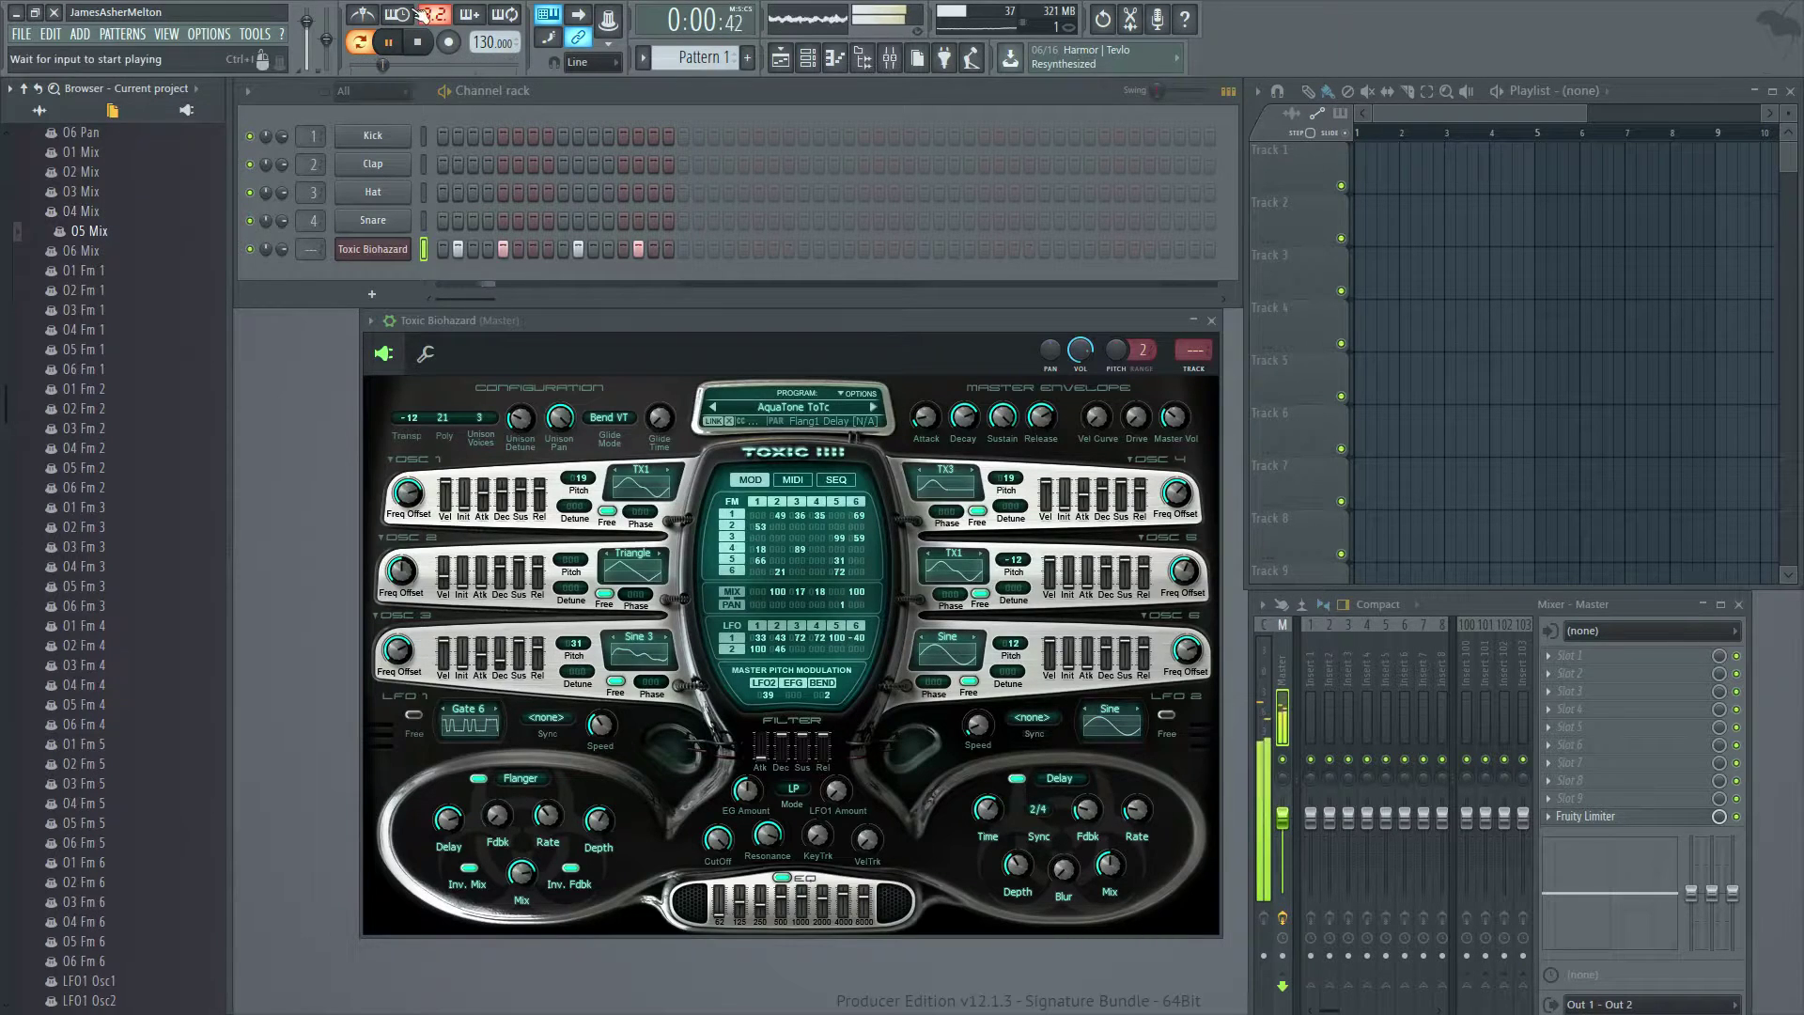
Restart the pattern's playback and lower oscillator 6's mix level to 14.
{"action": "left_click", "coordinate": [422, 45]}
{"action": "left_click", "coordinate": [389, 41]}
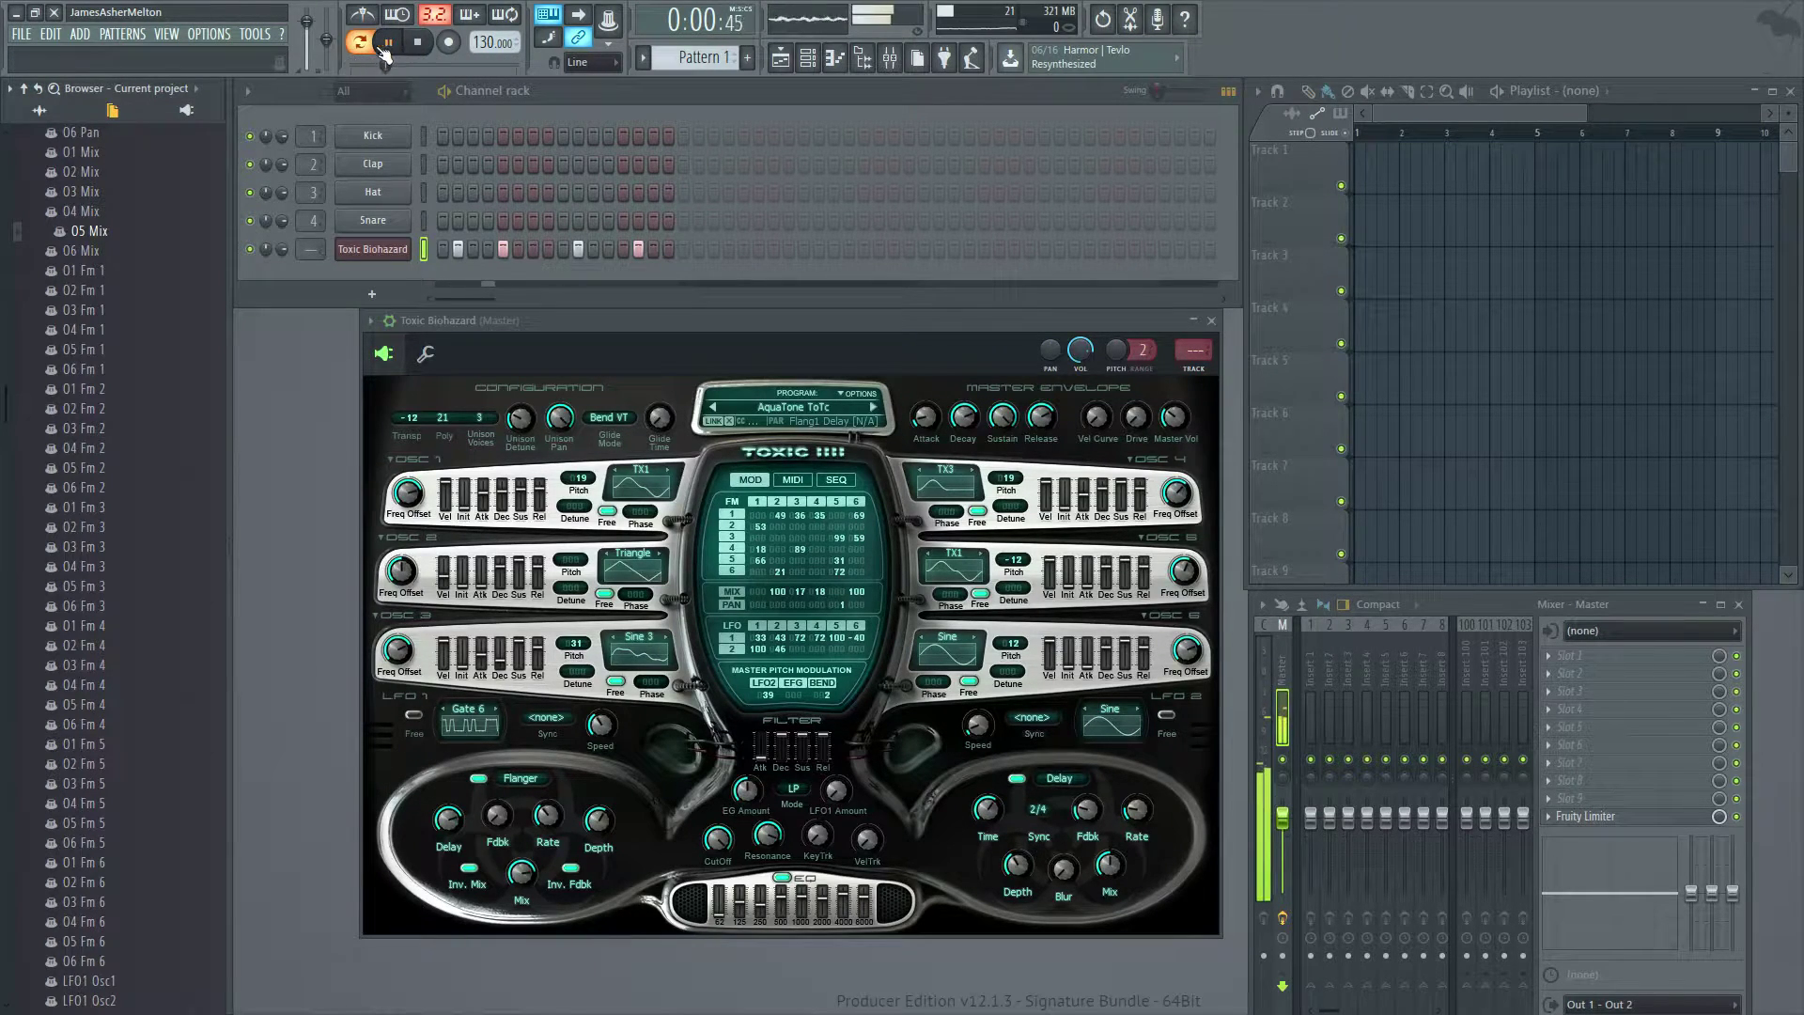
{"action": "left_click", "coordinate": [84, 250]}
{"action": "left_click_drag", "start_coordinate": [91, 252], "coordinate": [91, 293]}
Set oscillator 5's release to about 83.6 and oscillator 3's release to about 99.2, and adjust the oscillator sustain levels.
{"action": "scroll", "coordinate": [100, 280], "scroll_direction": "up", "scroll_amount": 6}
{"action": "left_click_drag", "start_coordinate": [82, 371], "coordinate": [83, 324]}
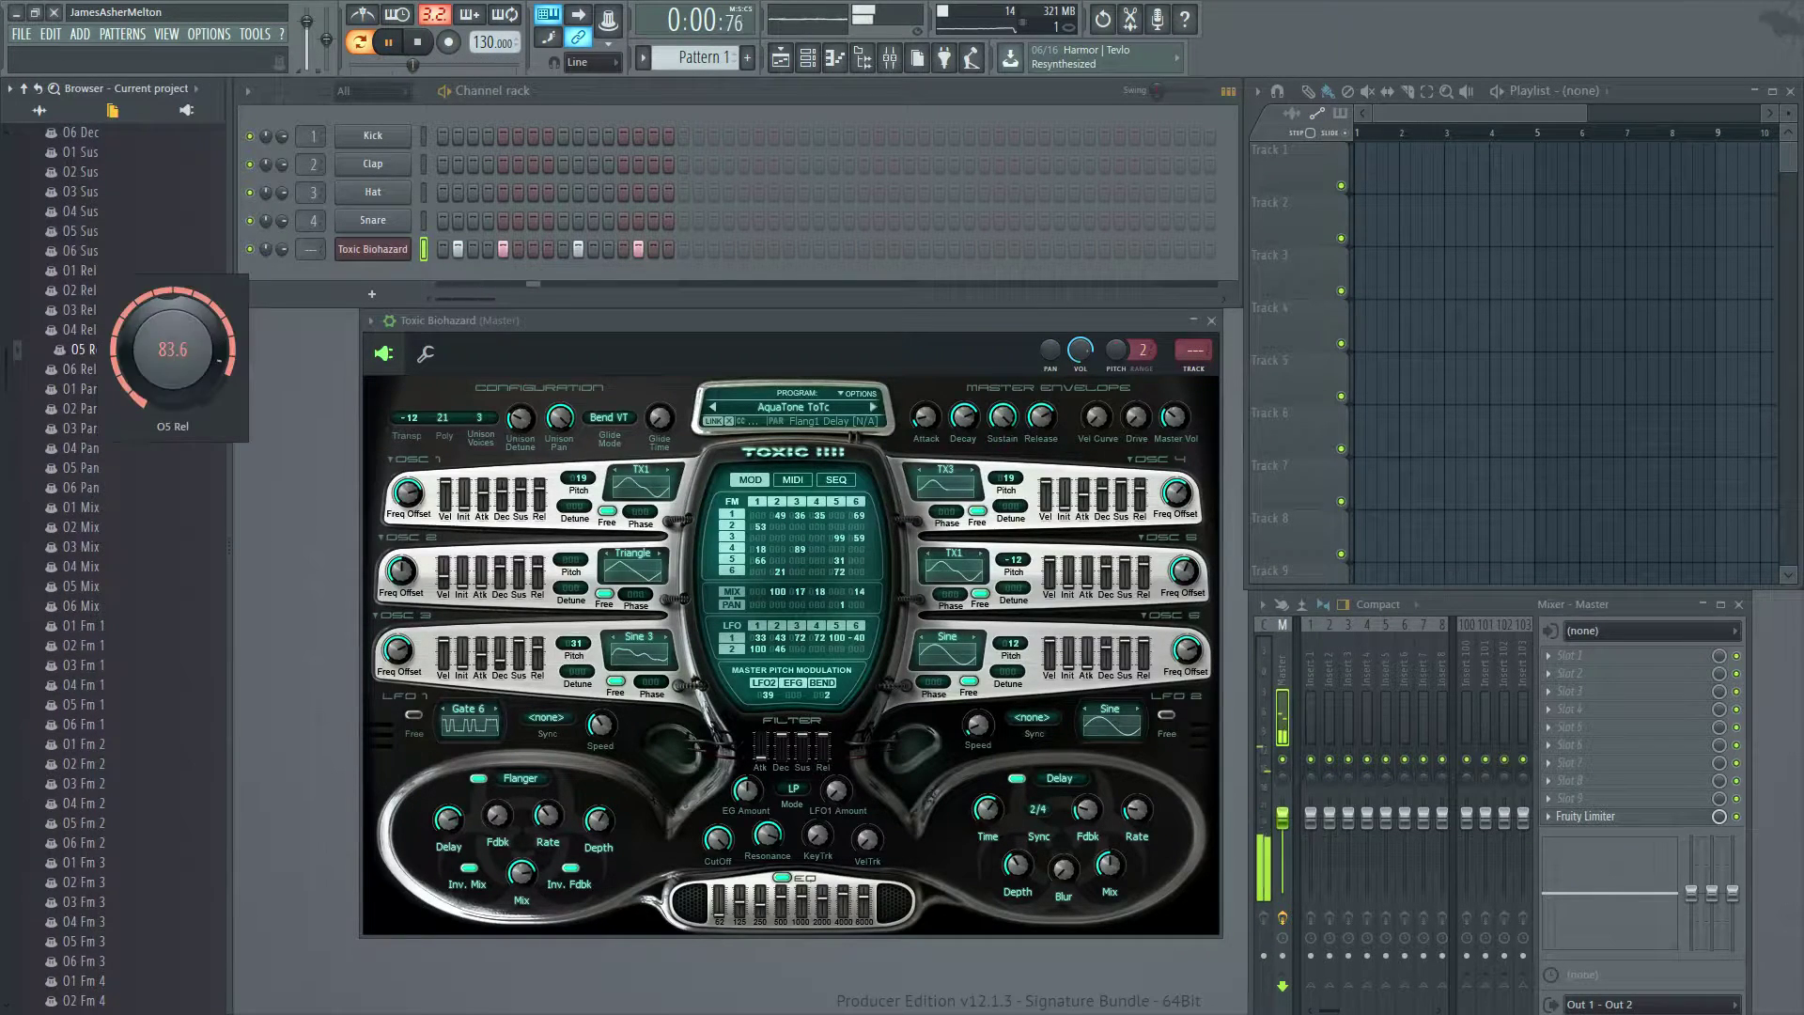
{"action": "left_click", "coordinate": [83, 310]}
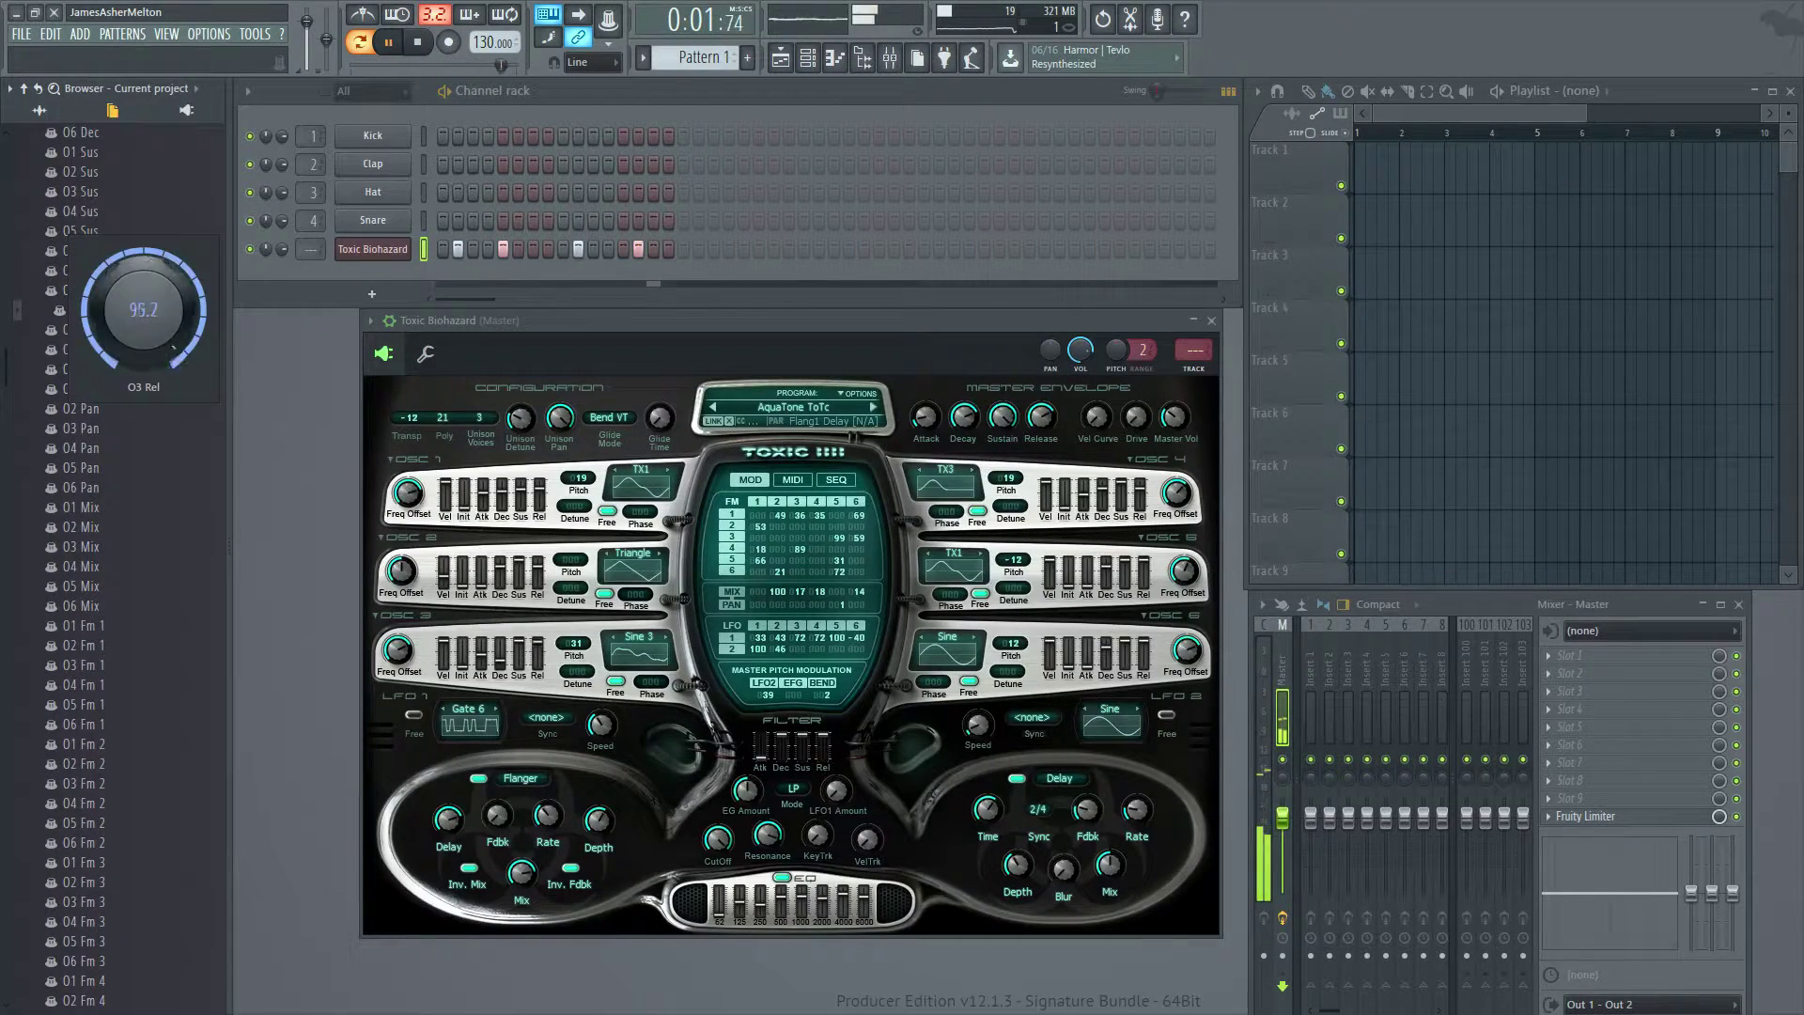
{"action": "left_click", "coordinate": [91, 233]}
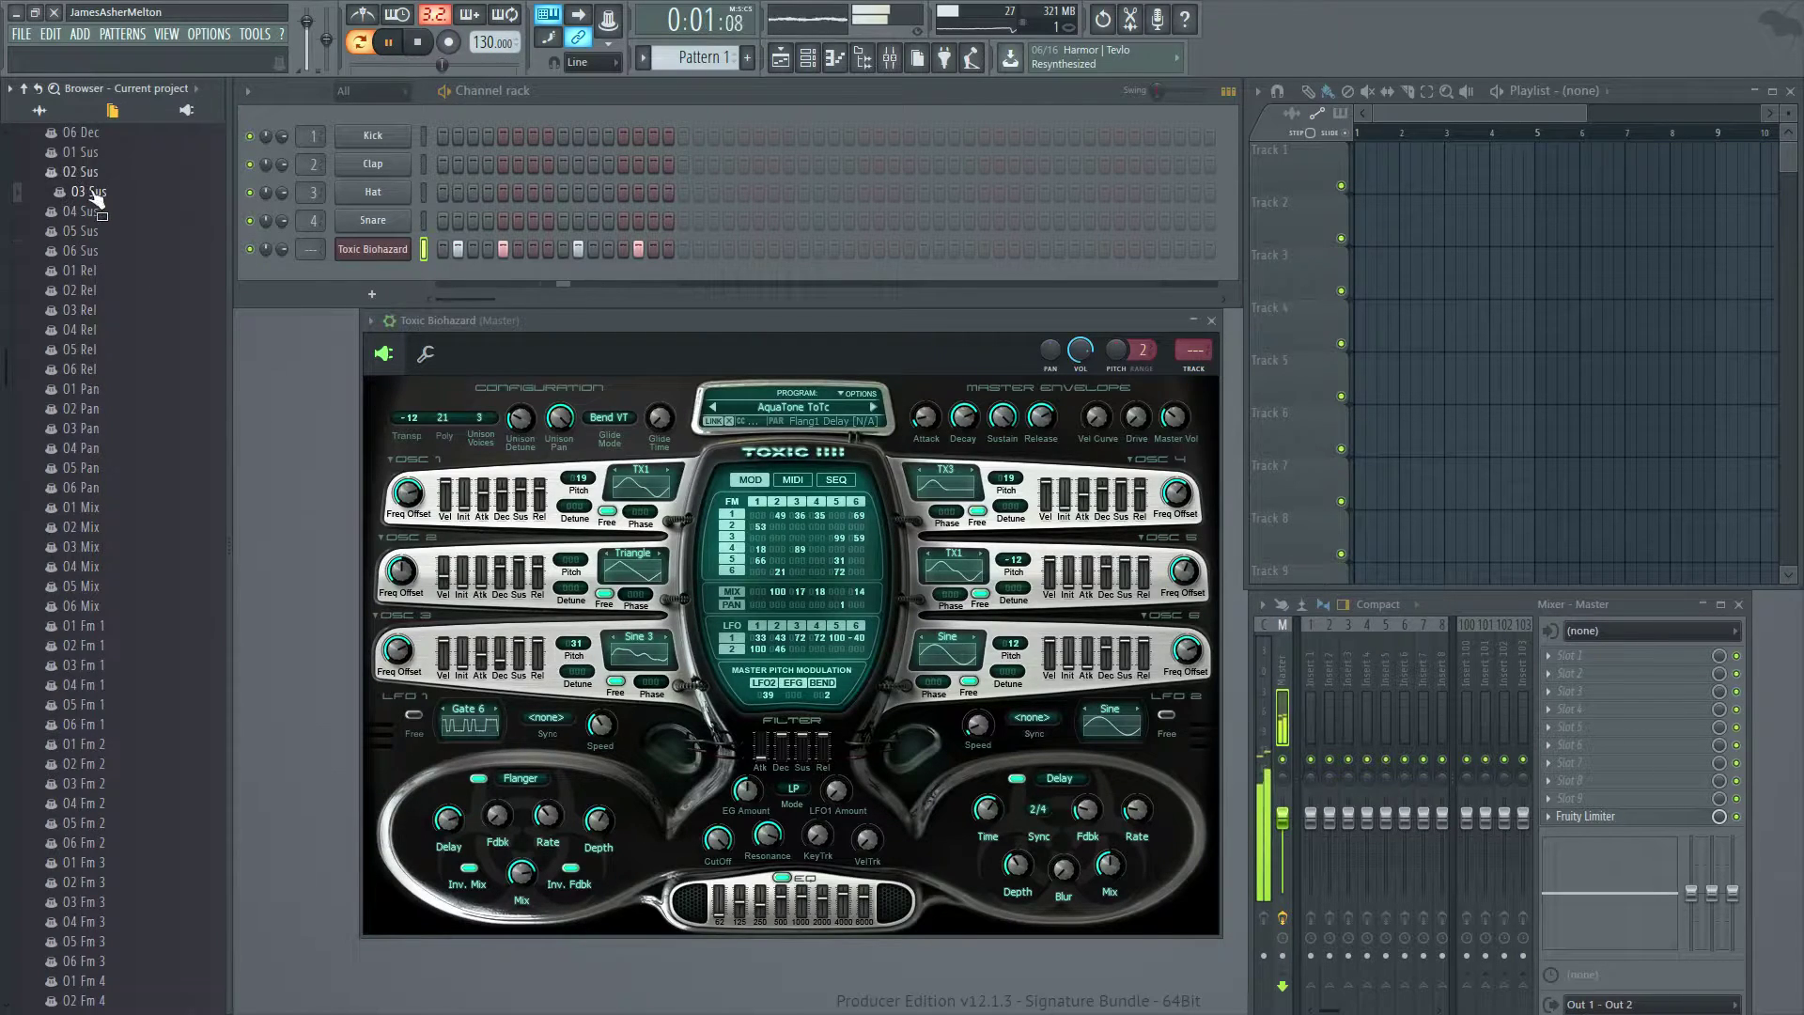
Raise Toxic Biohazard's Gain to about 53.5 and its Distortion to about 43.4 from the parameter list.
{"action": "scroll", "coordinate": [111, 470], "scroll_direction": "down", "scroll_amount": 20}
{"action": "scroll", "coordinate": [109, 476], "scroll_direction": "up", "scroll_amount": 20}
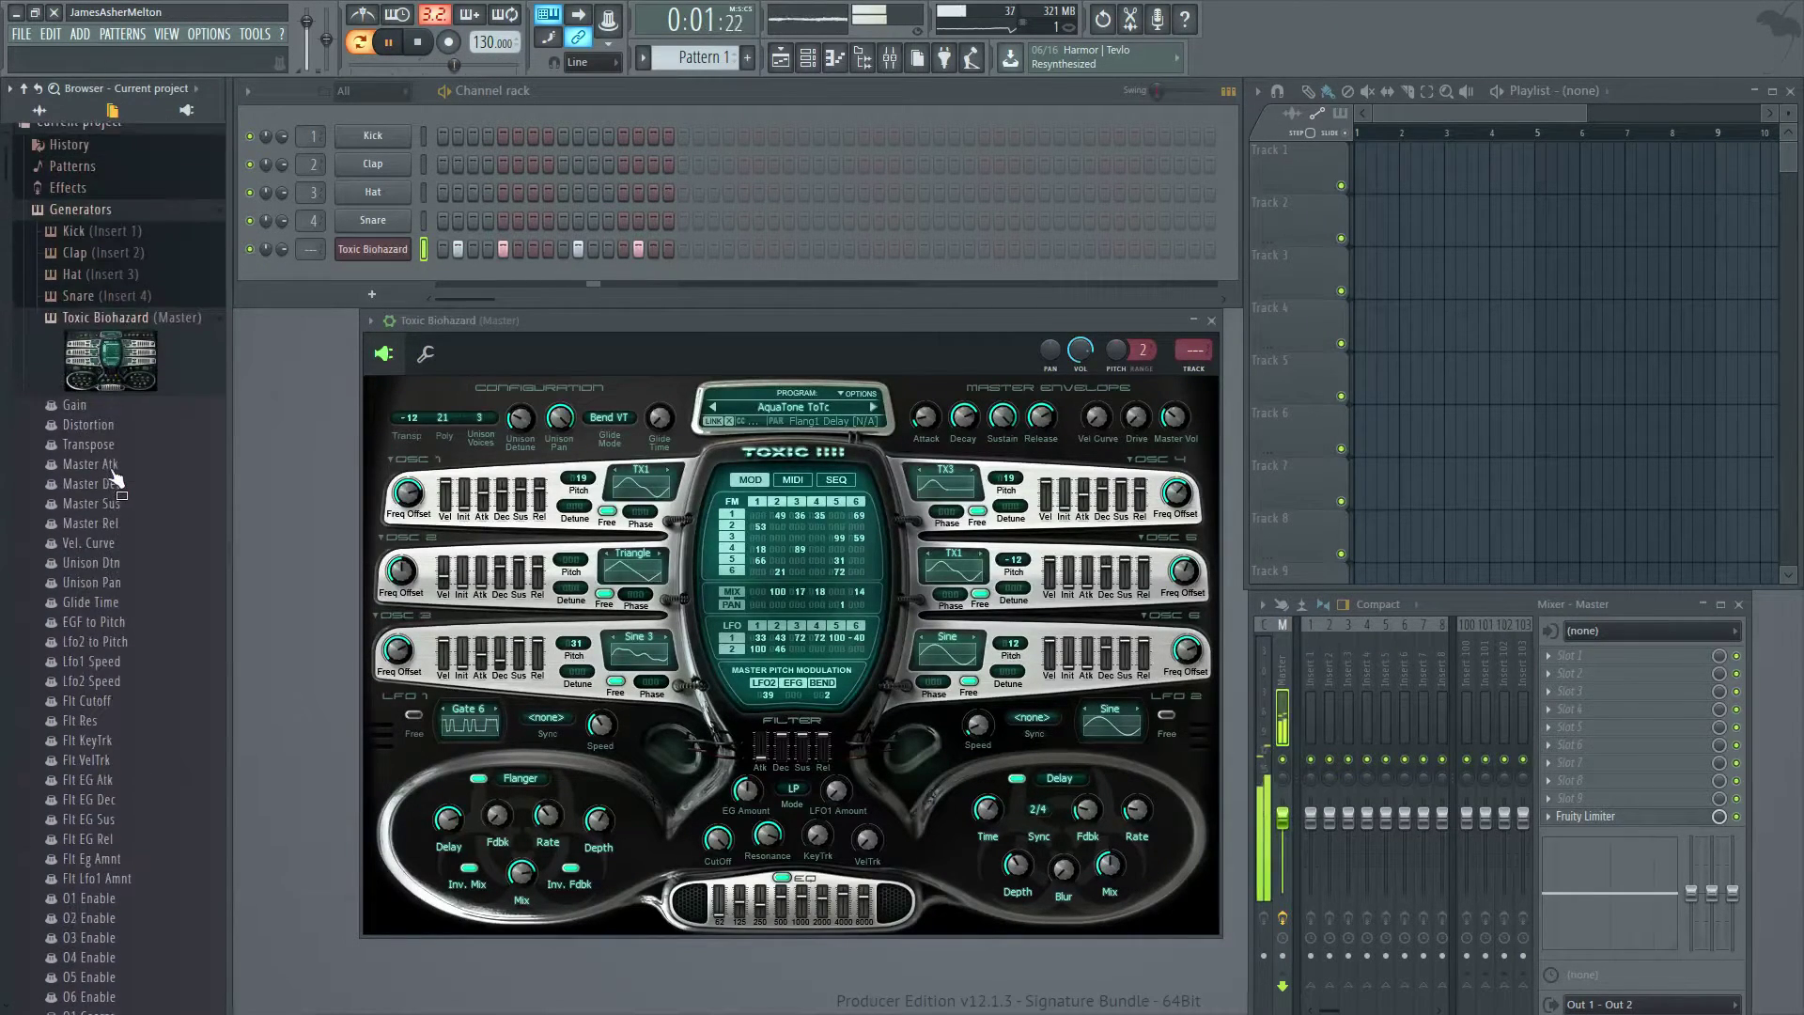
{"action": "left_click", "coordinate": [85, 418]}
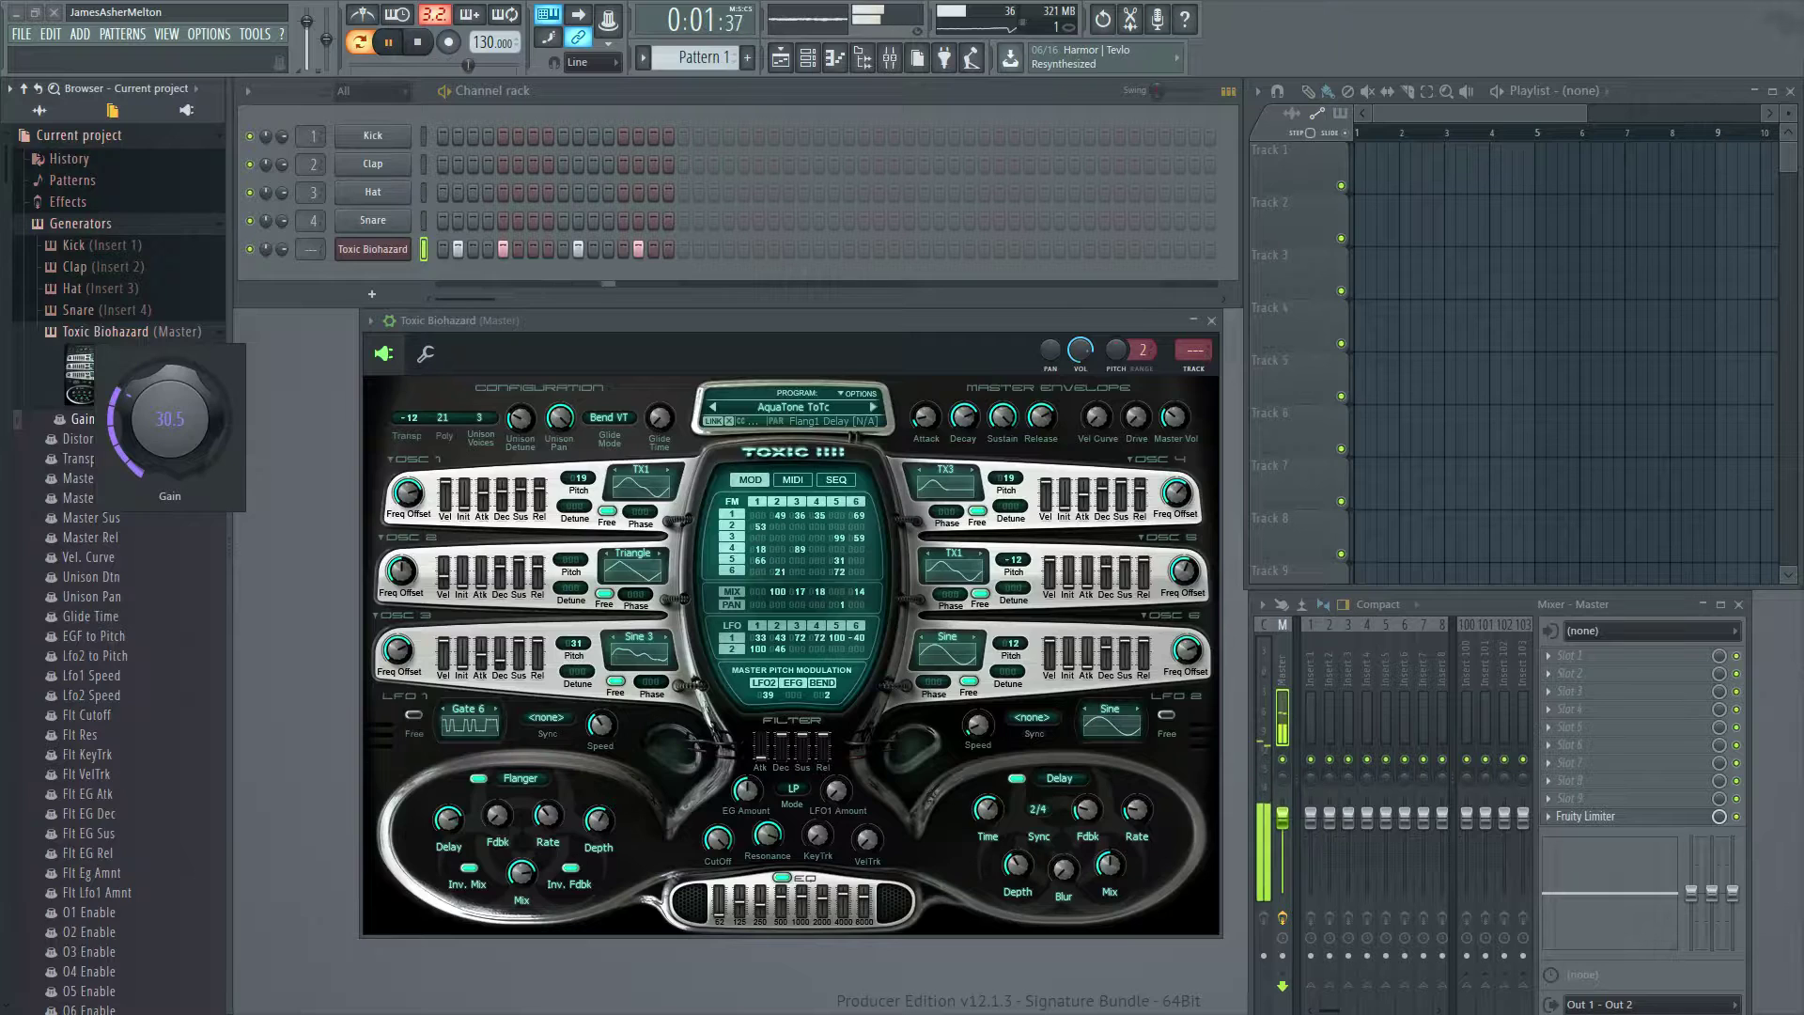
{"action": "left_click_drag", "start_coordinate": [171, 419], "coordinate": [170, 376]}
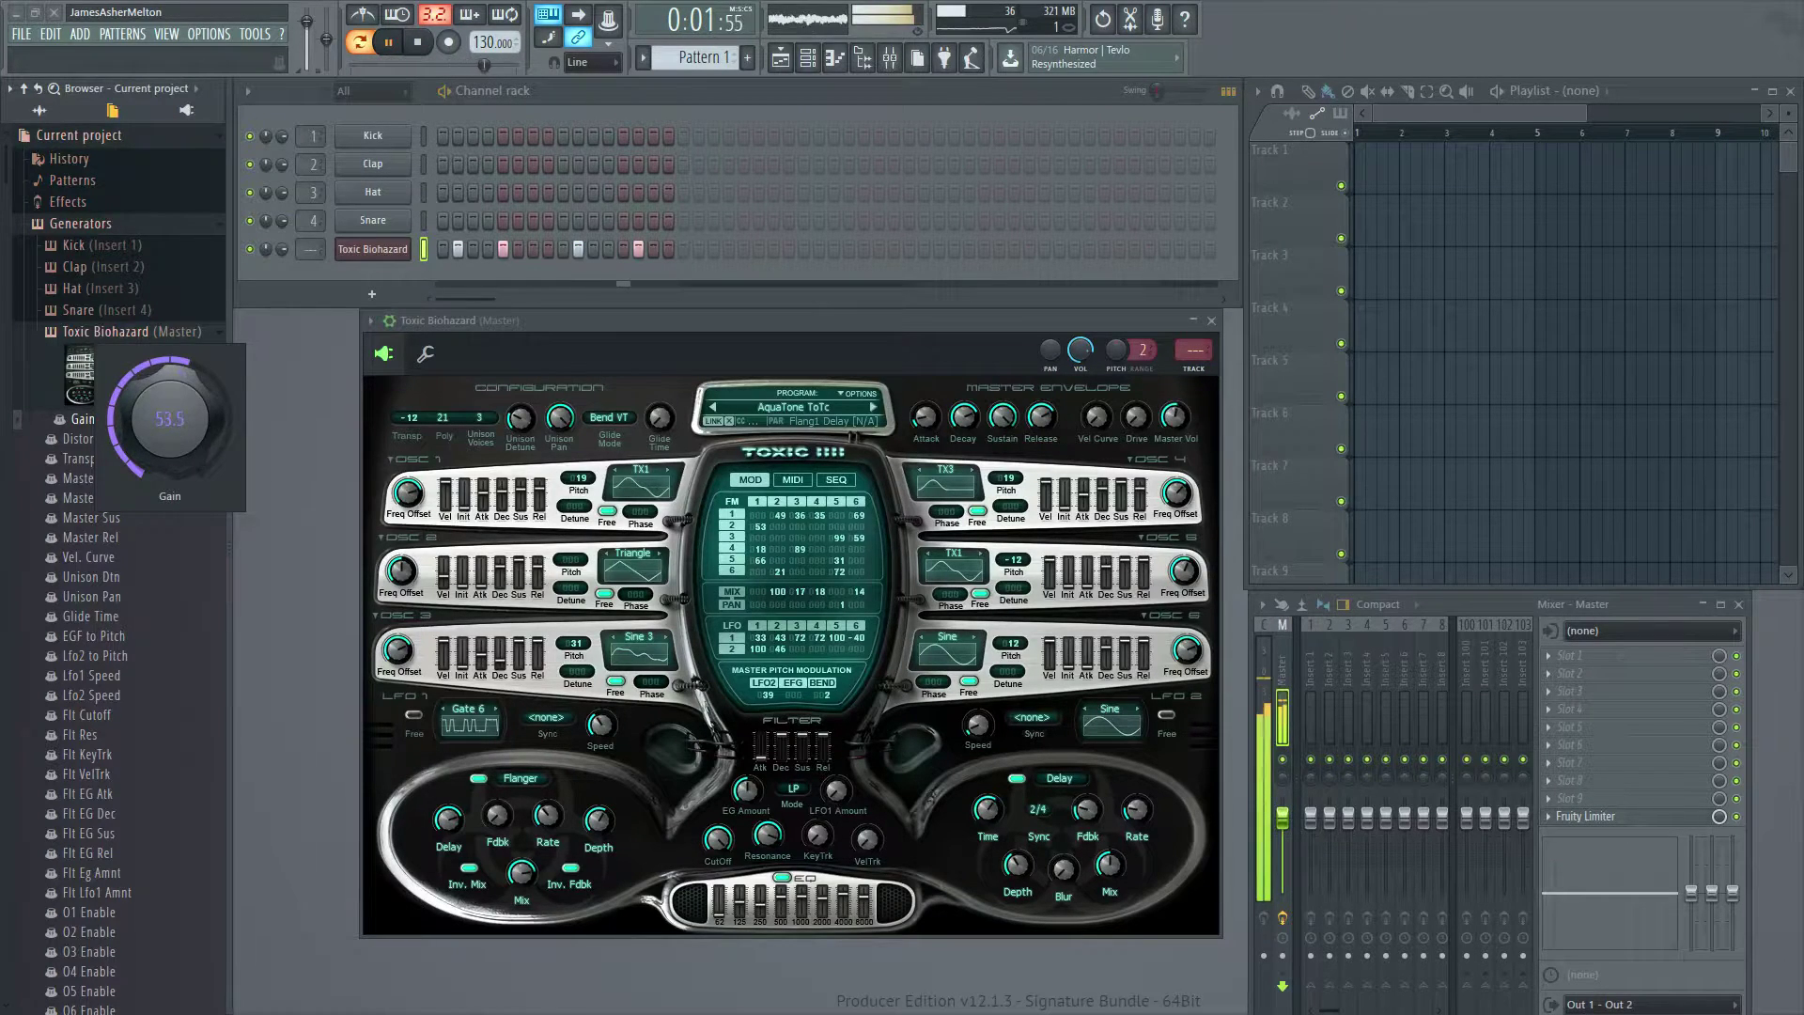
{"action": "left_click_drag", "start_coordinate": [81, 440], "coordinate": [81, 393]}
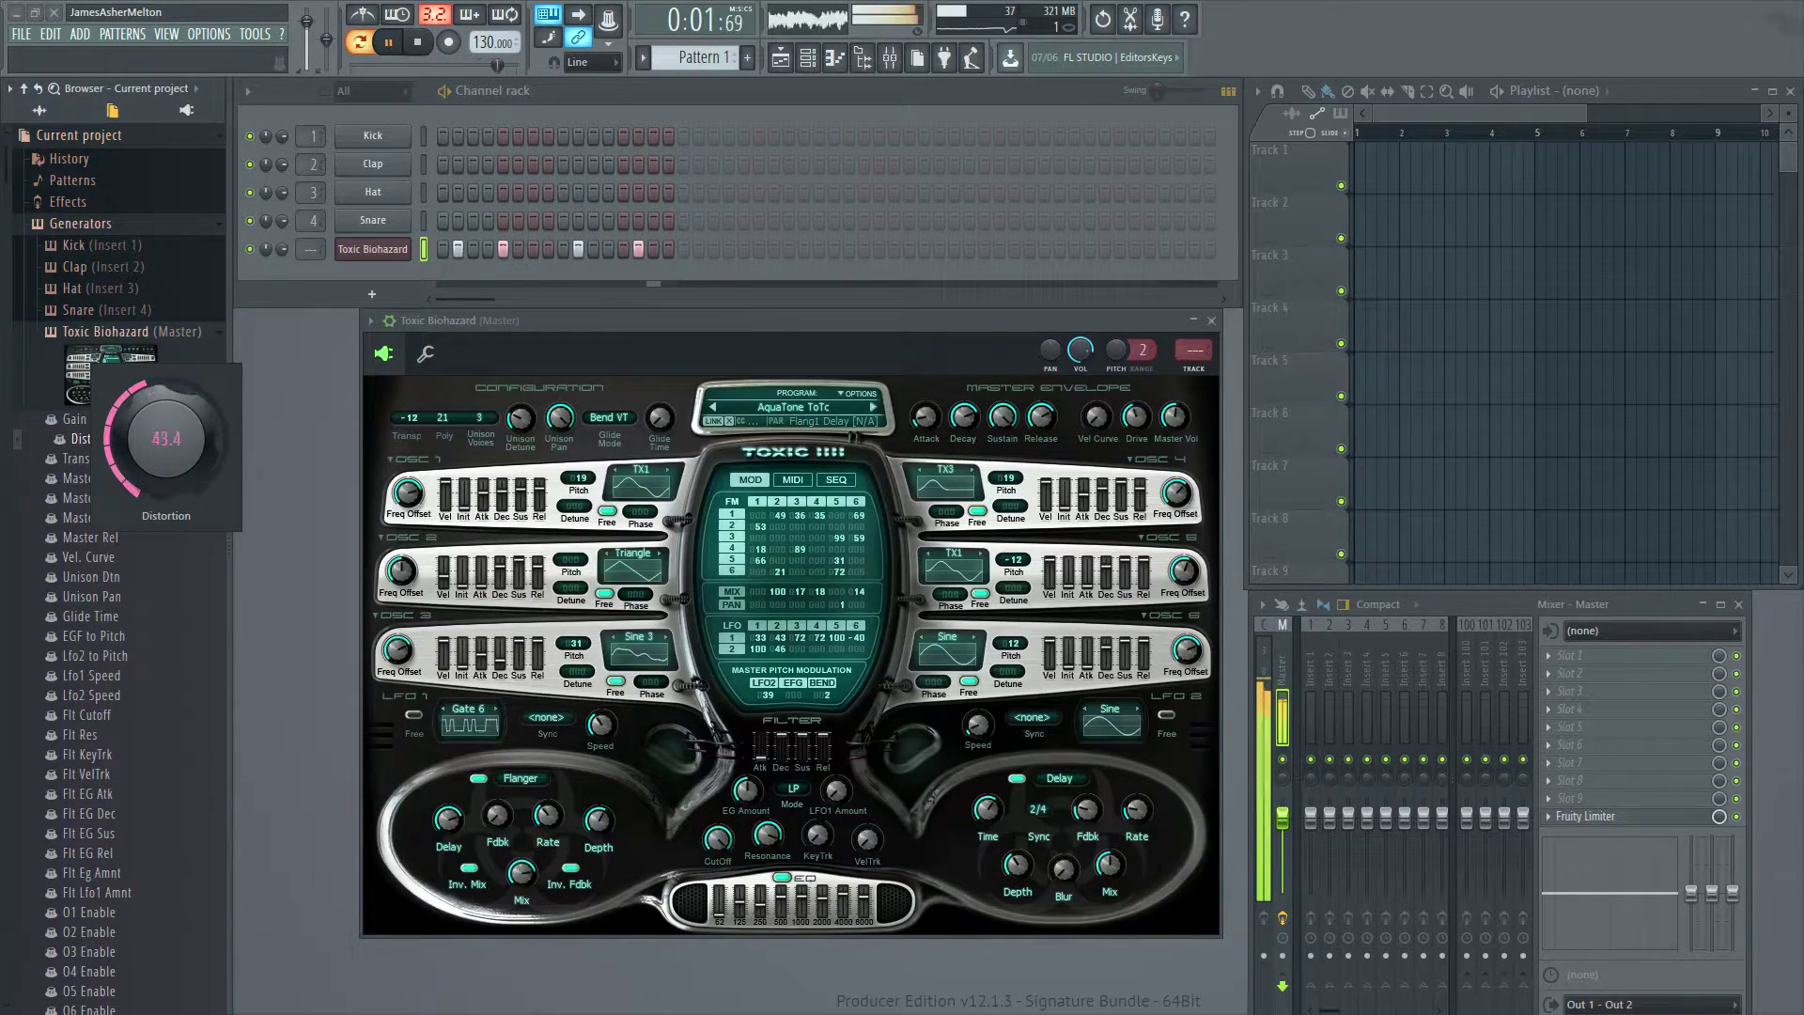
{"action": "scroll", "coordinate": [80, 479], "scroll_direction": "down", "scroll_amount": 15}
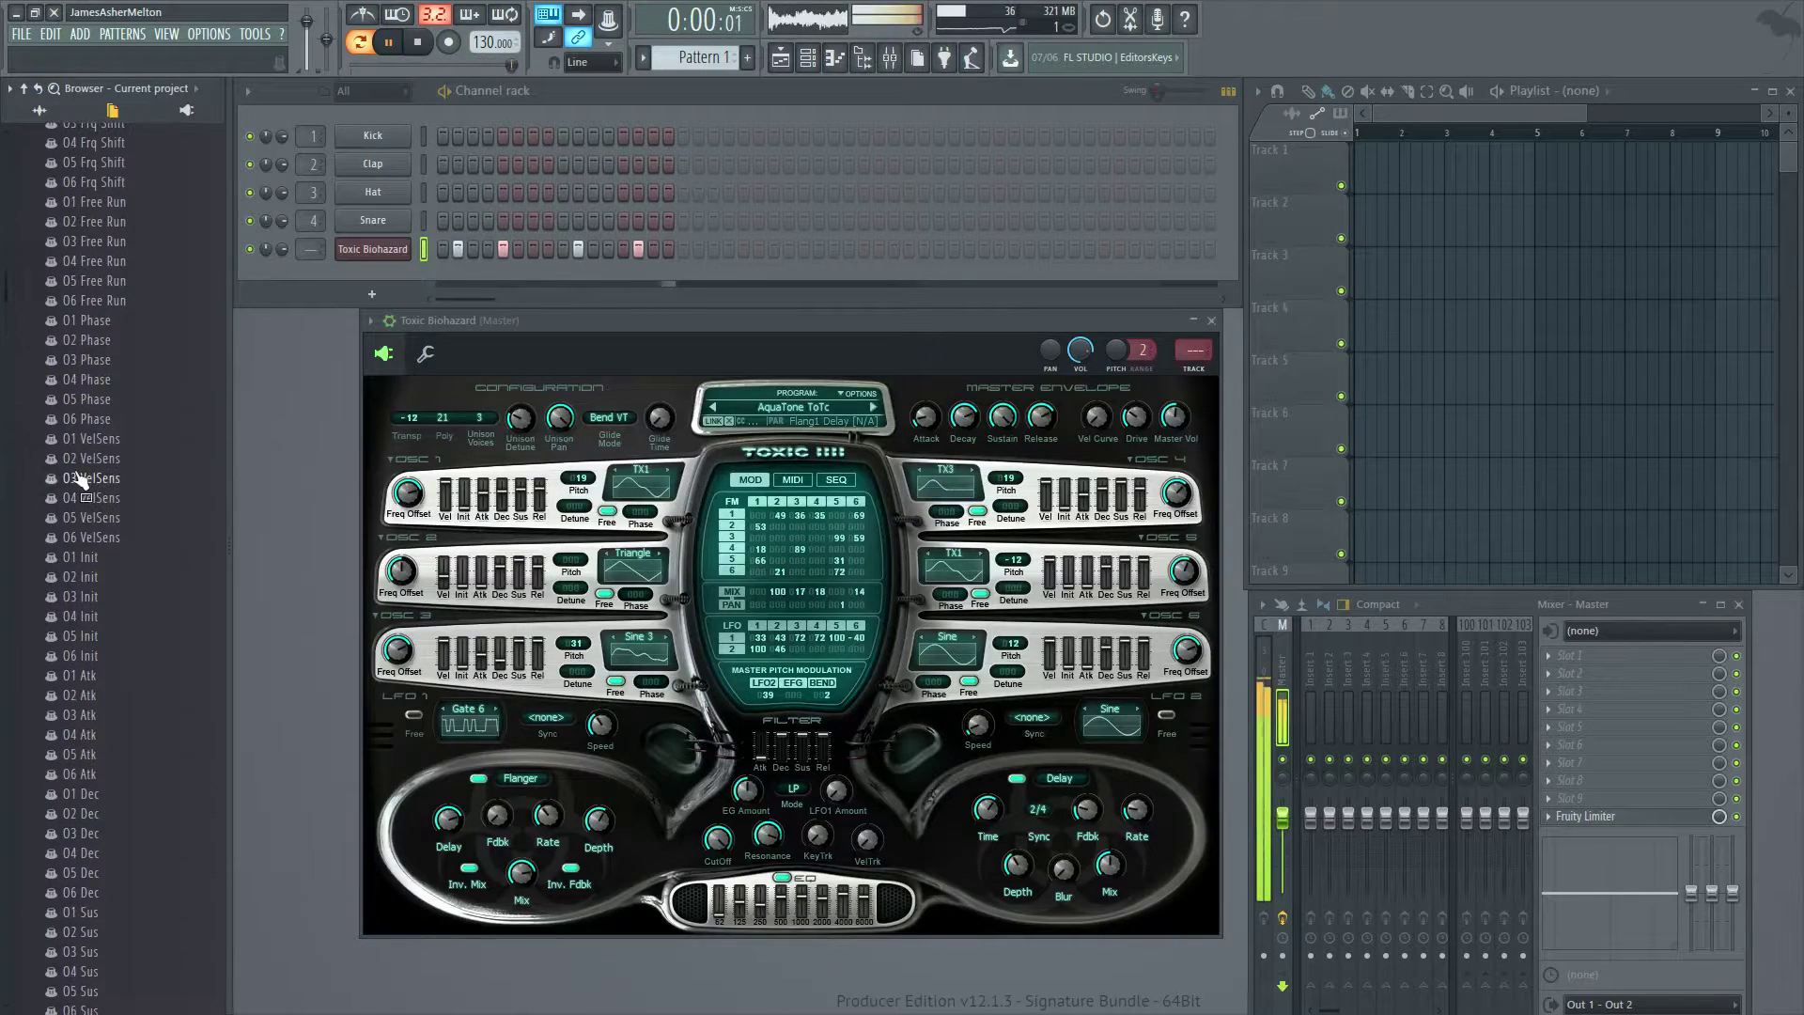
Adjust oscillator 1's velocity sensitivity and oscillator 4's free run, and set oscillator 5's phase to 64 and attack to about 42.2.
{"action": "left_click", "coordinate": [91, 438]}
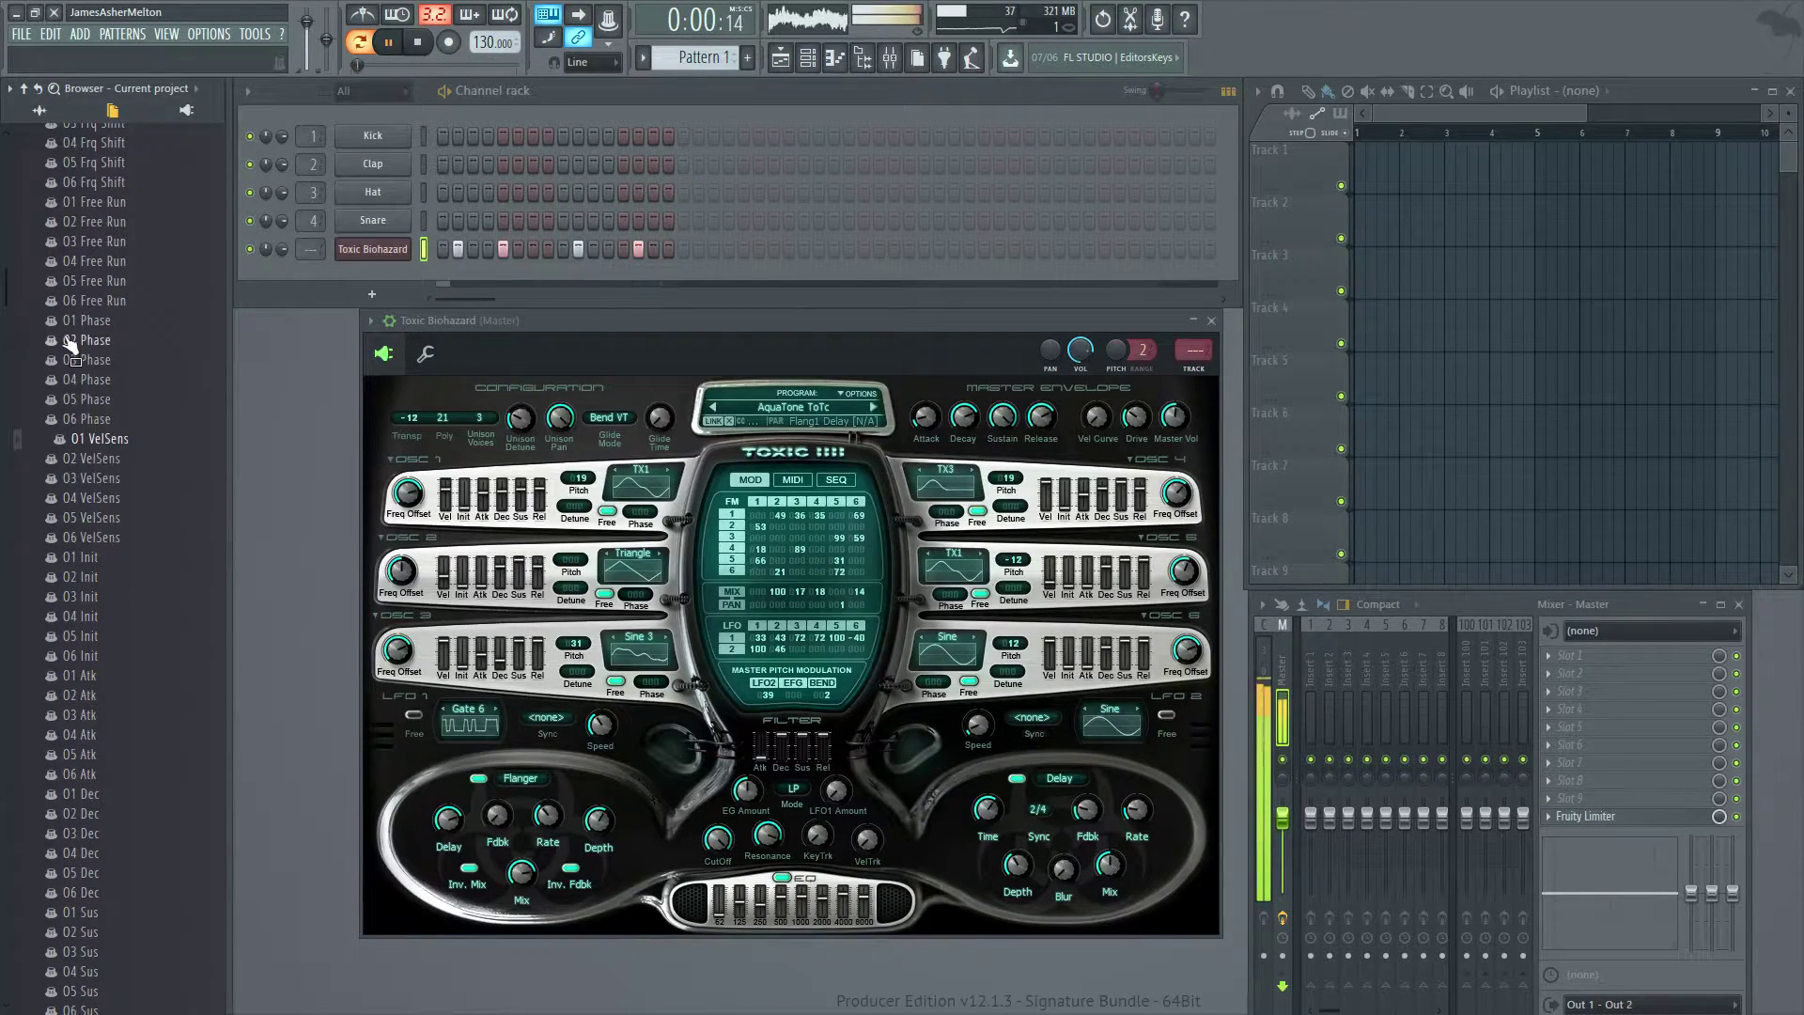
{"action": "left_click", "coordinate": [91, 262]}
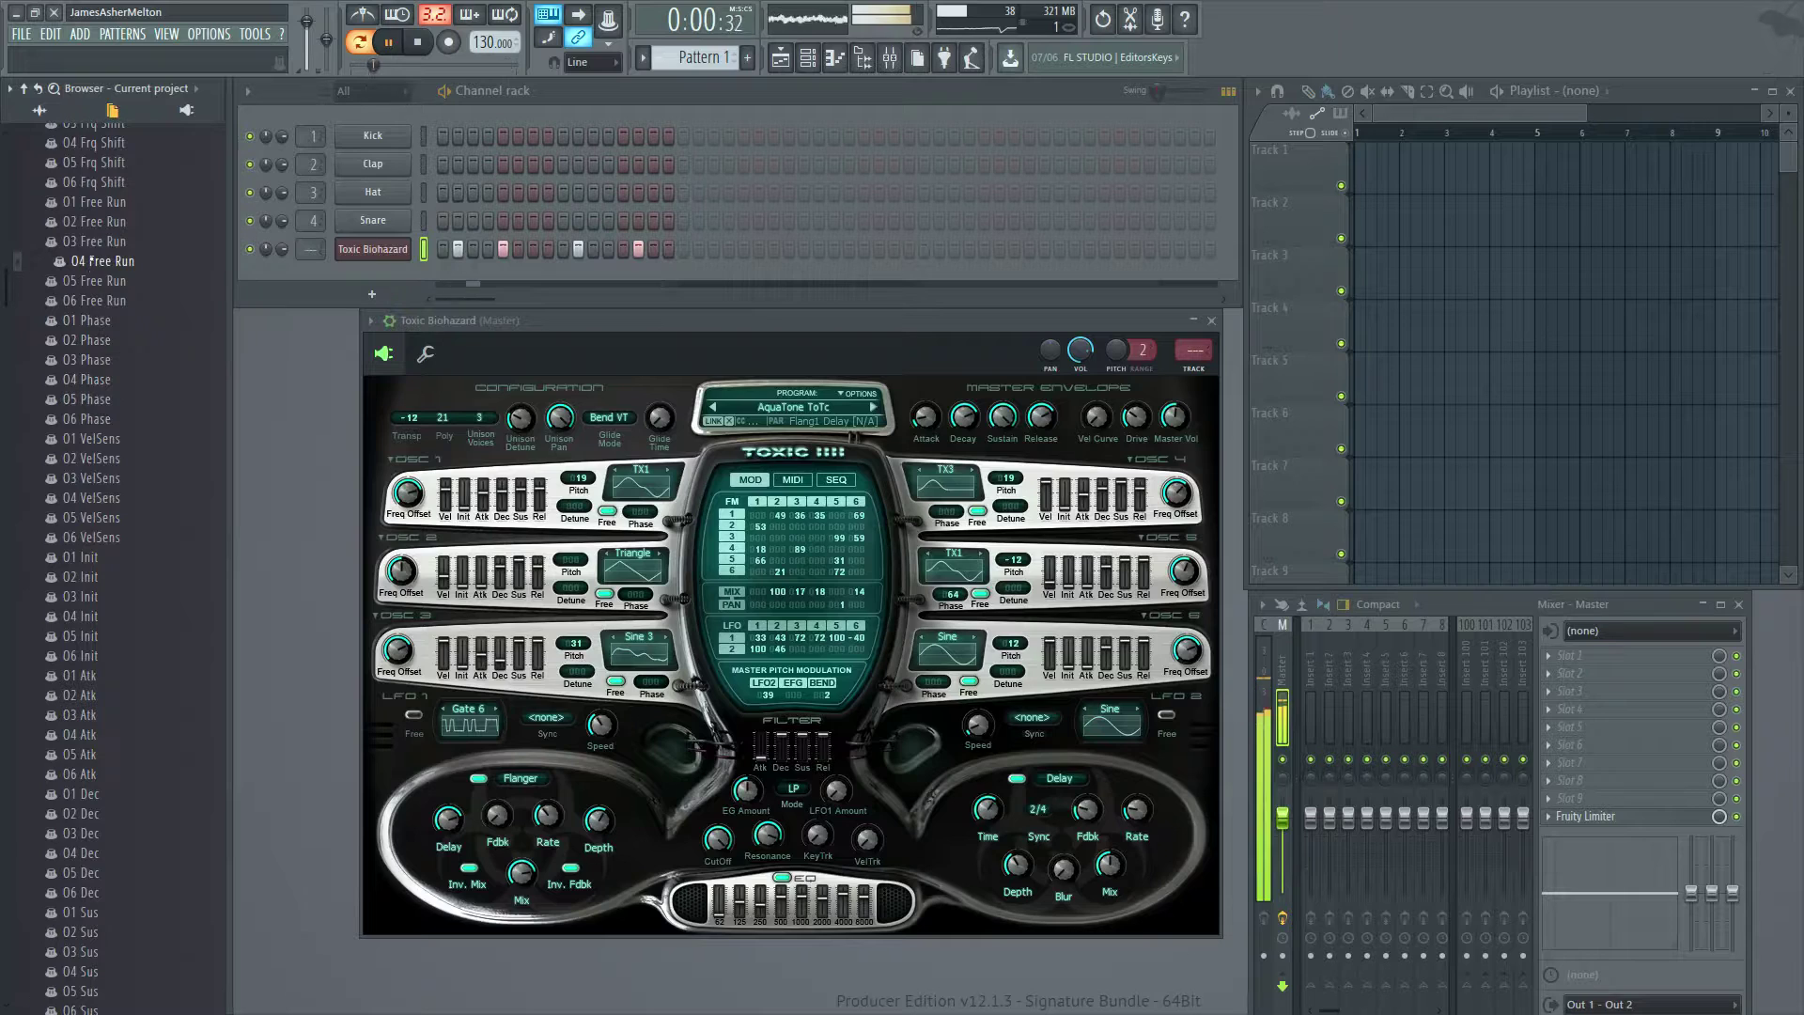
{"action": "left_click", "coordinate": [85, 830]}
{"action": "left_click", "coordinate": [93, 751]}
{"action": "left_click", "coordinate": [91, 751]}
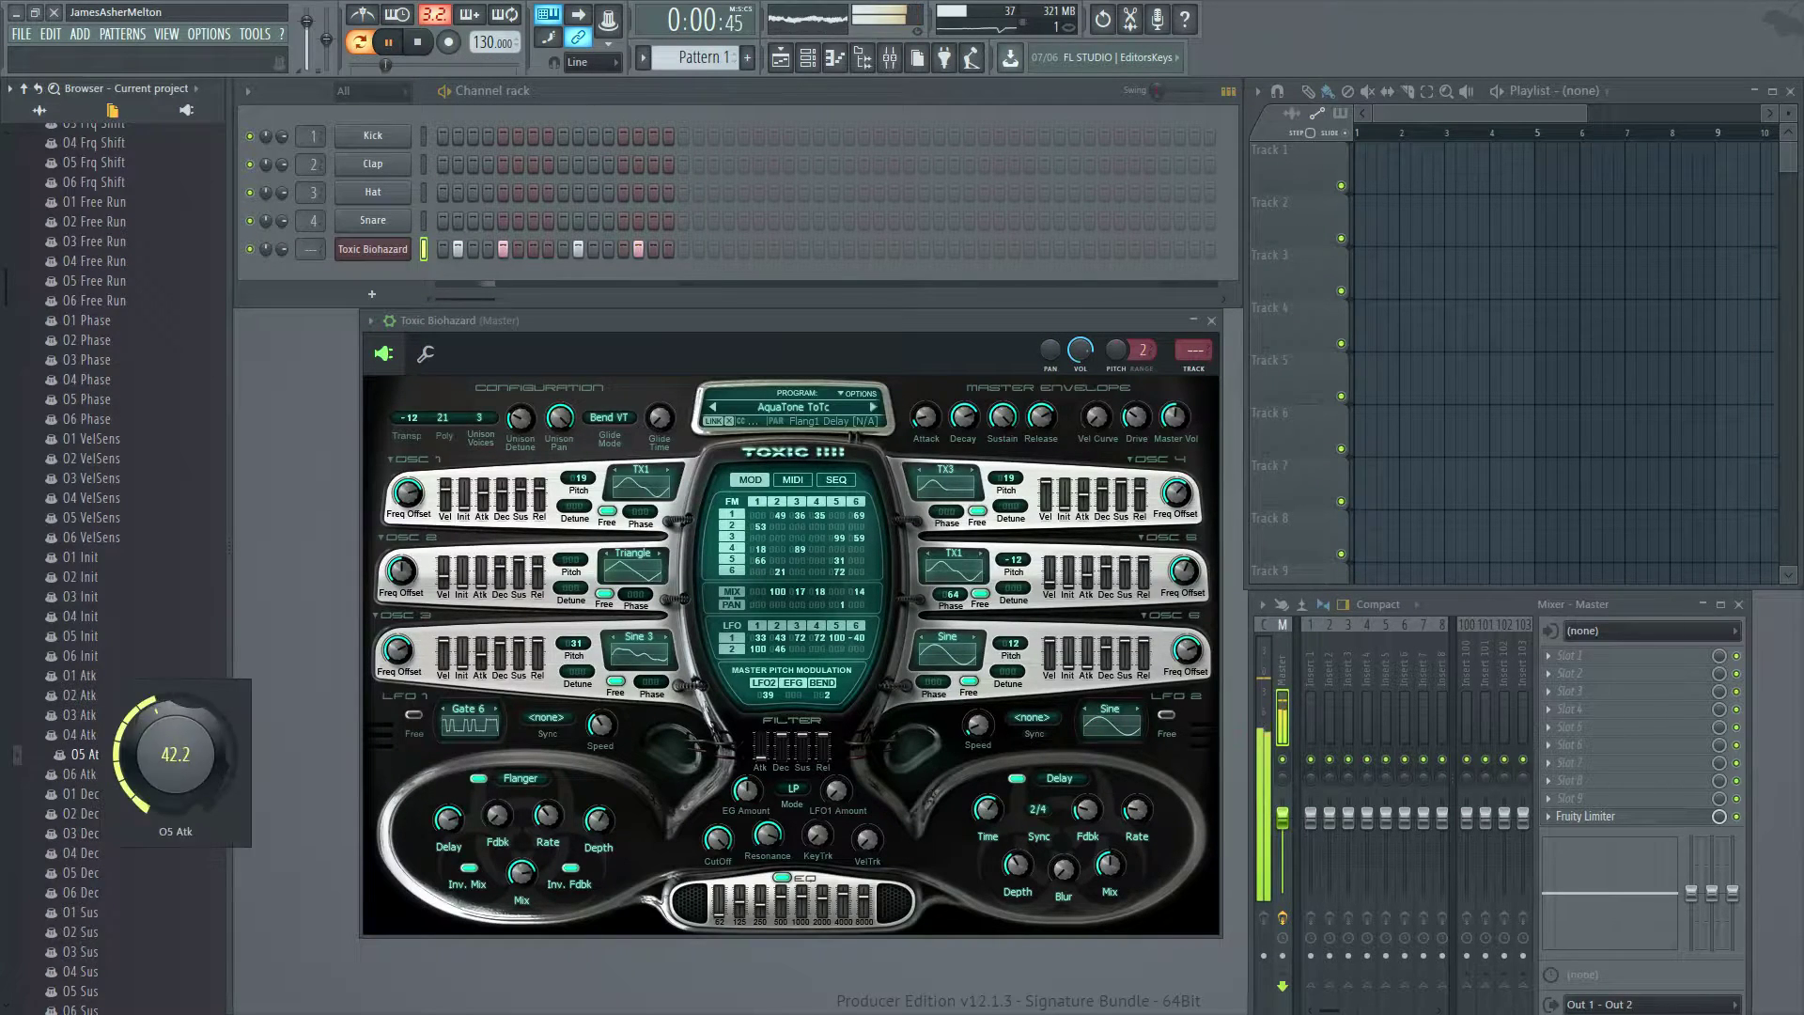
Adjust oscillator 3's attack and sustain, oscillator 6's initial level, and the decay of oscillators 1 to 3.
{"action": "left_click", "coordinate": [88, 716]}
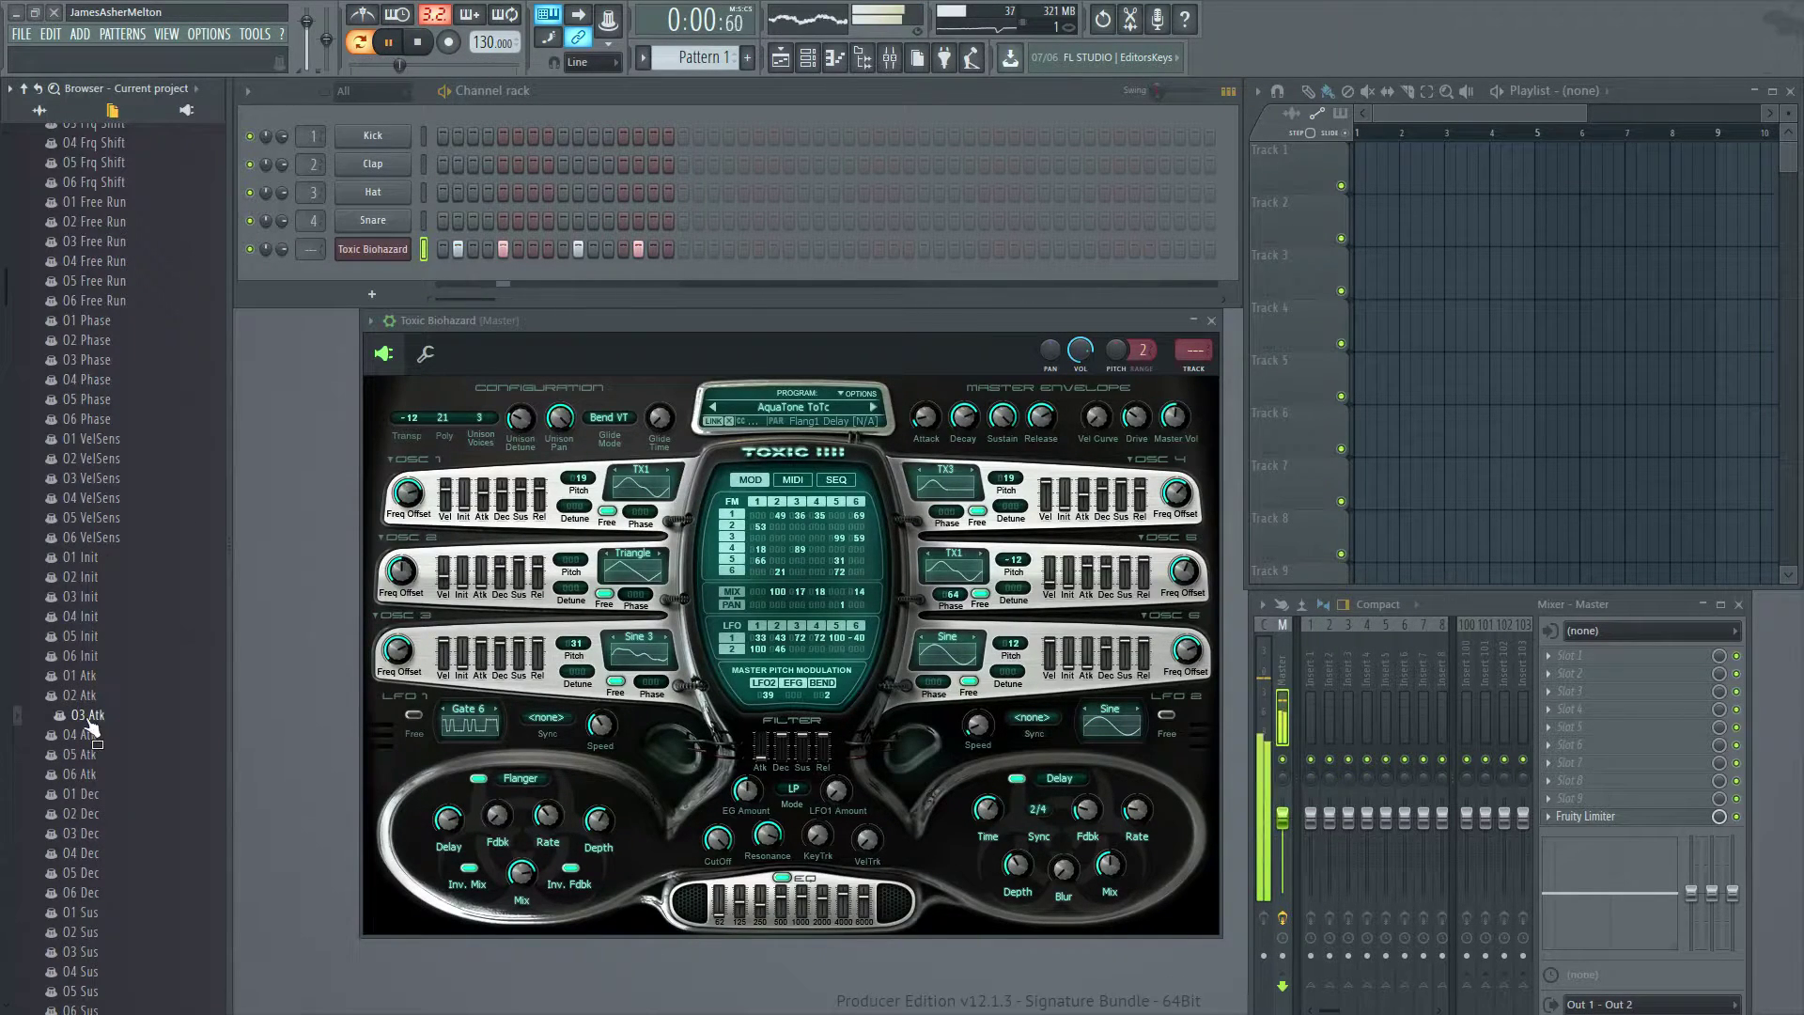
{"action": "left_click", "coordinate": [85, 656]}
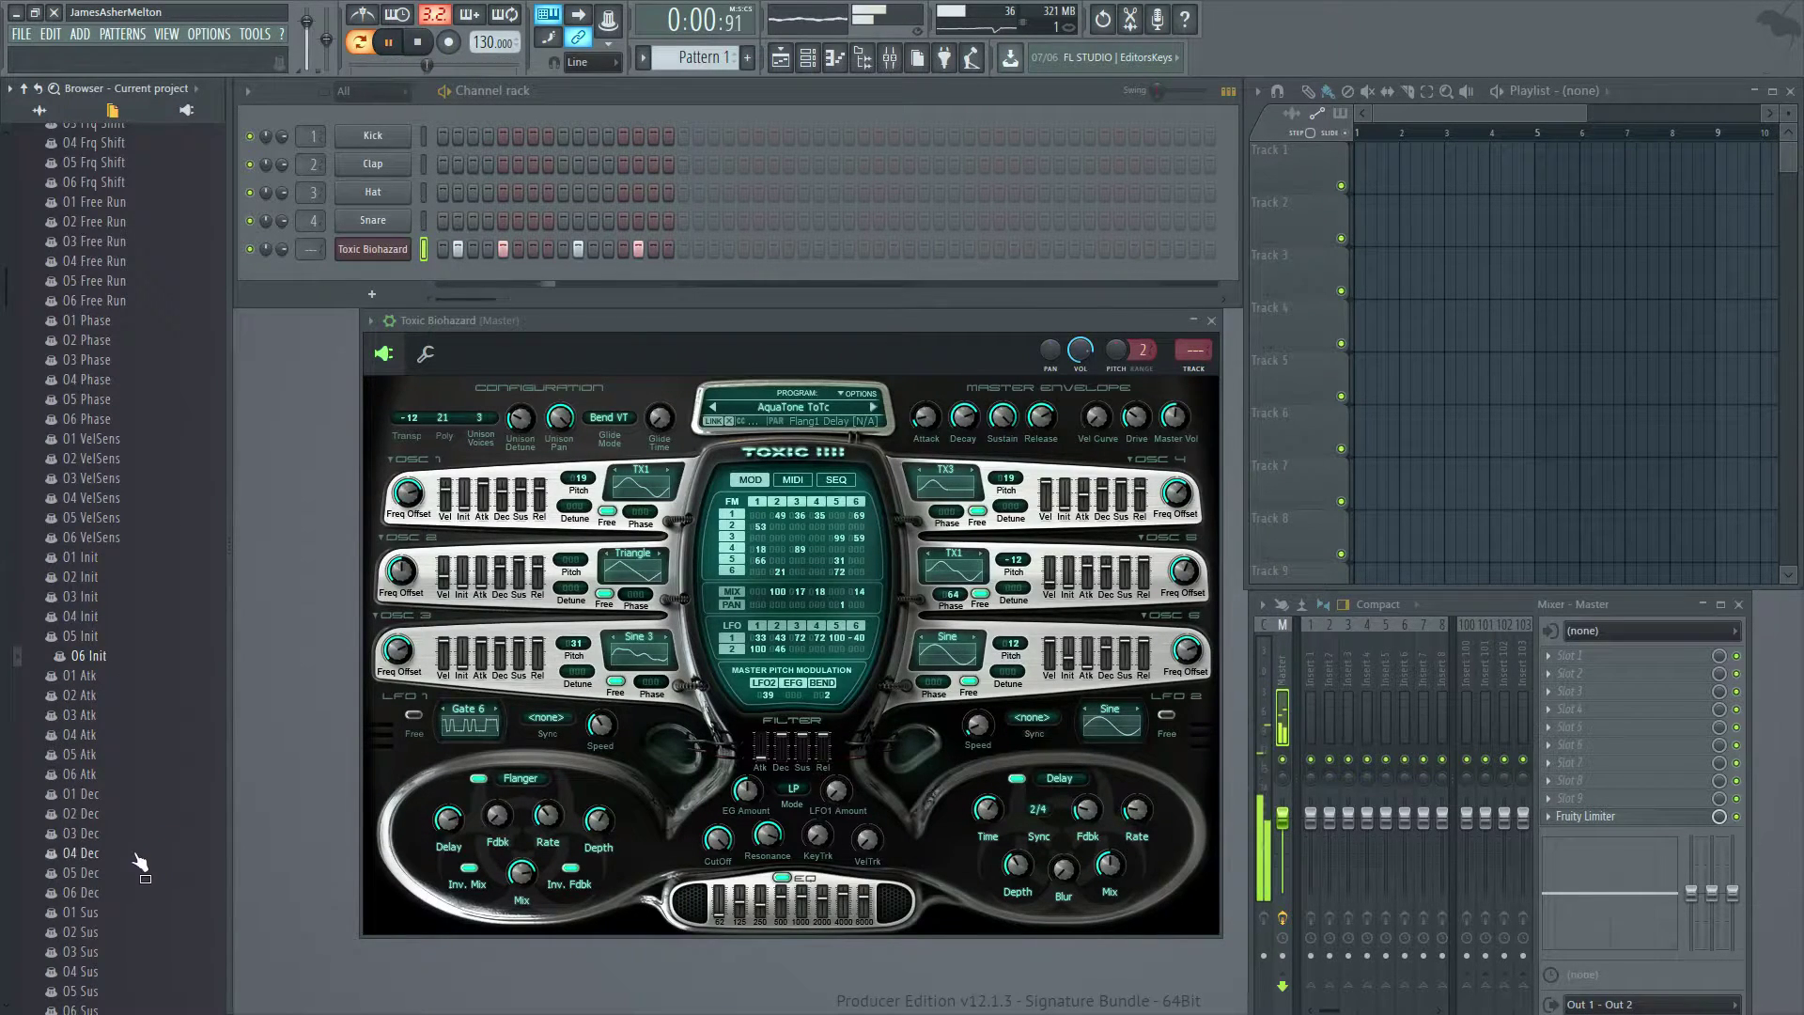
{"action": "left_click", "coordinate": [80, 834]}
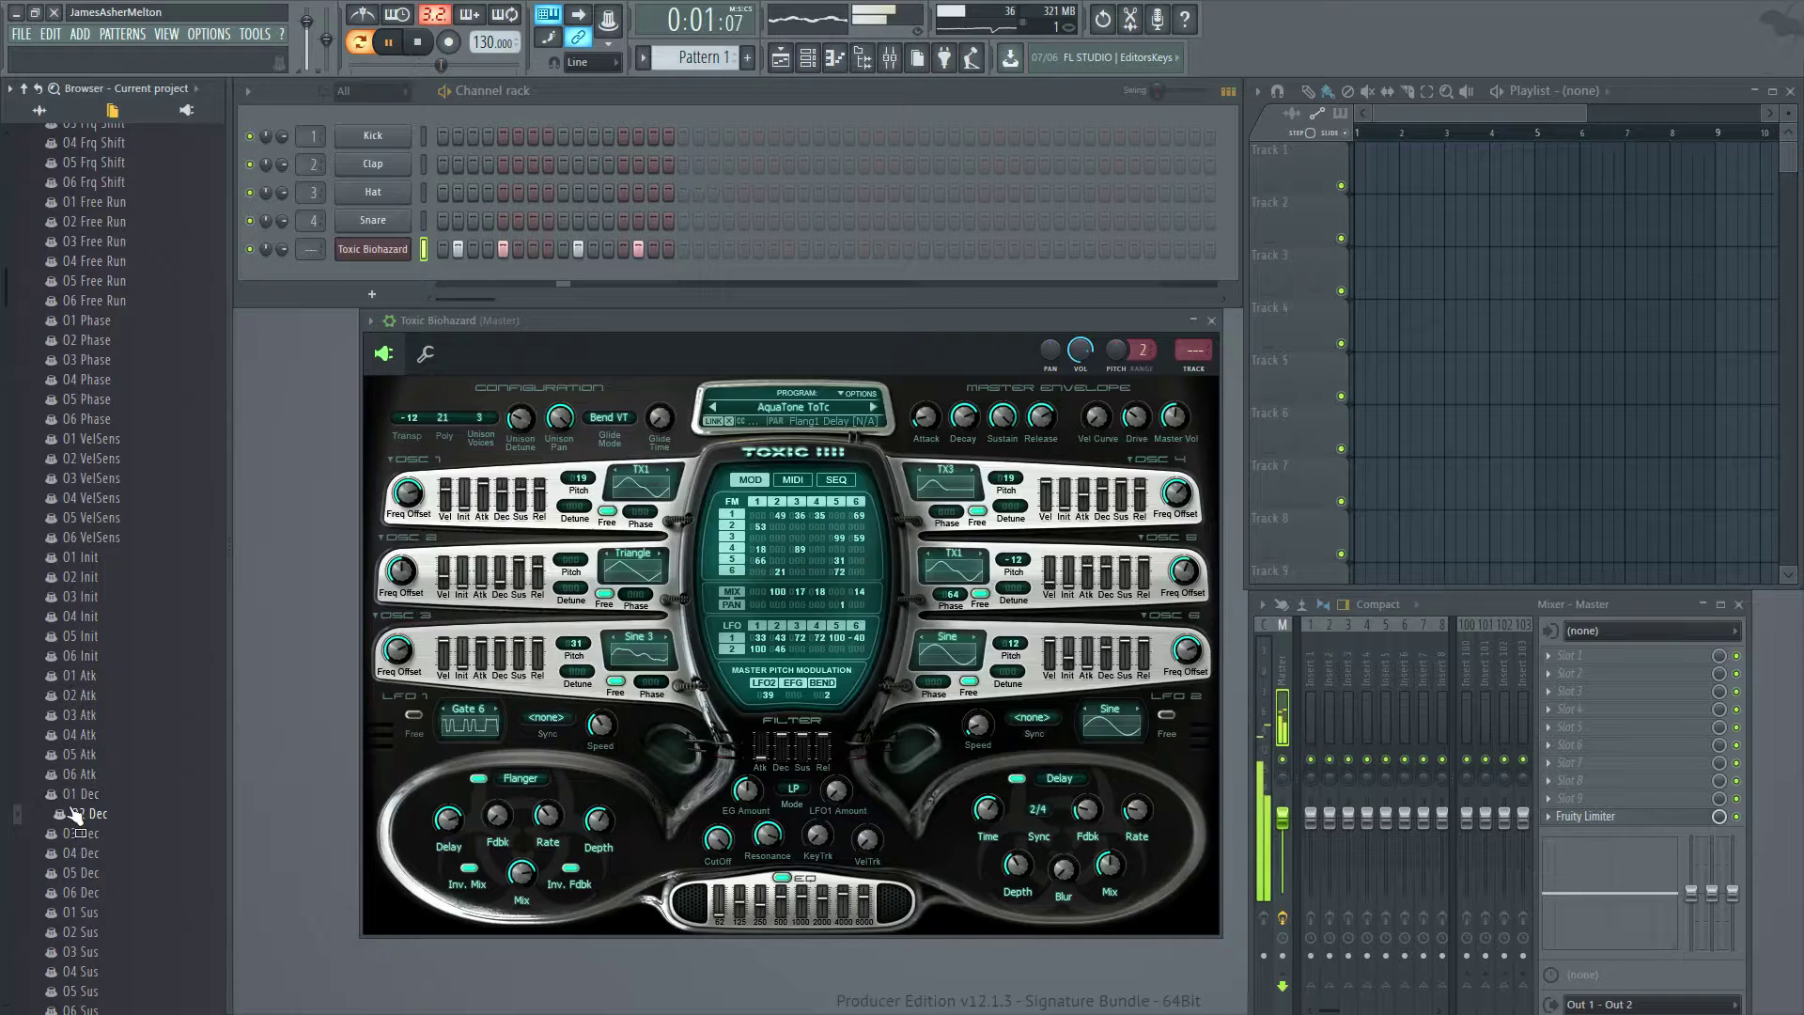
{"action": "left_click", "coordinate": [83, 952]}
{"action": "left_click", "coordinate": [86, 794]}
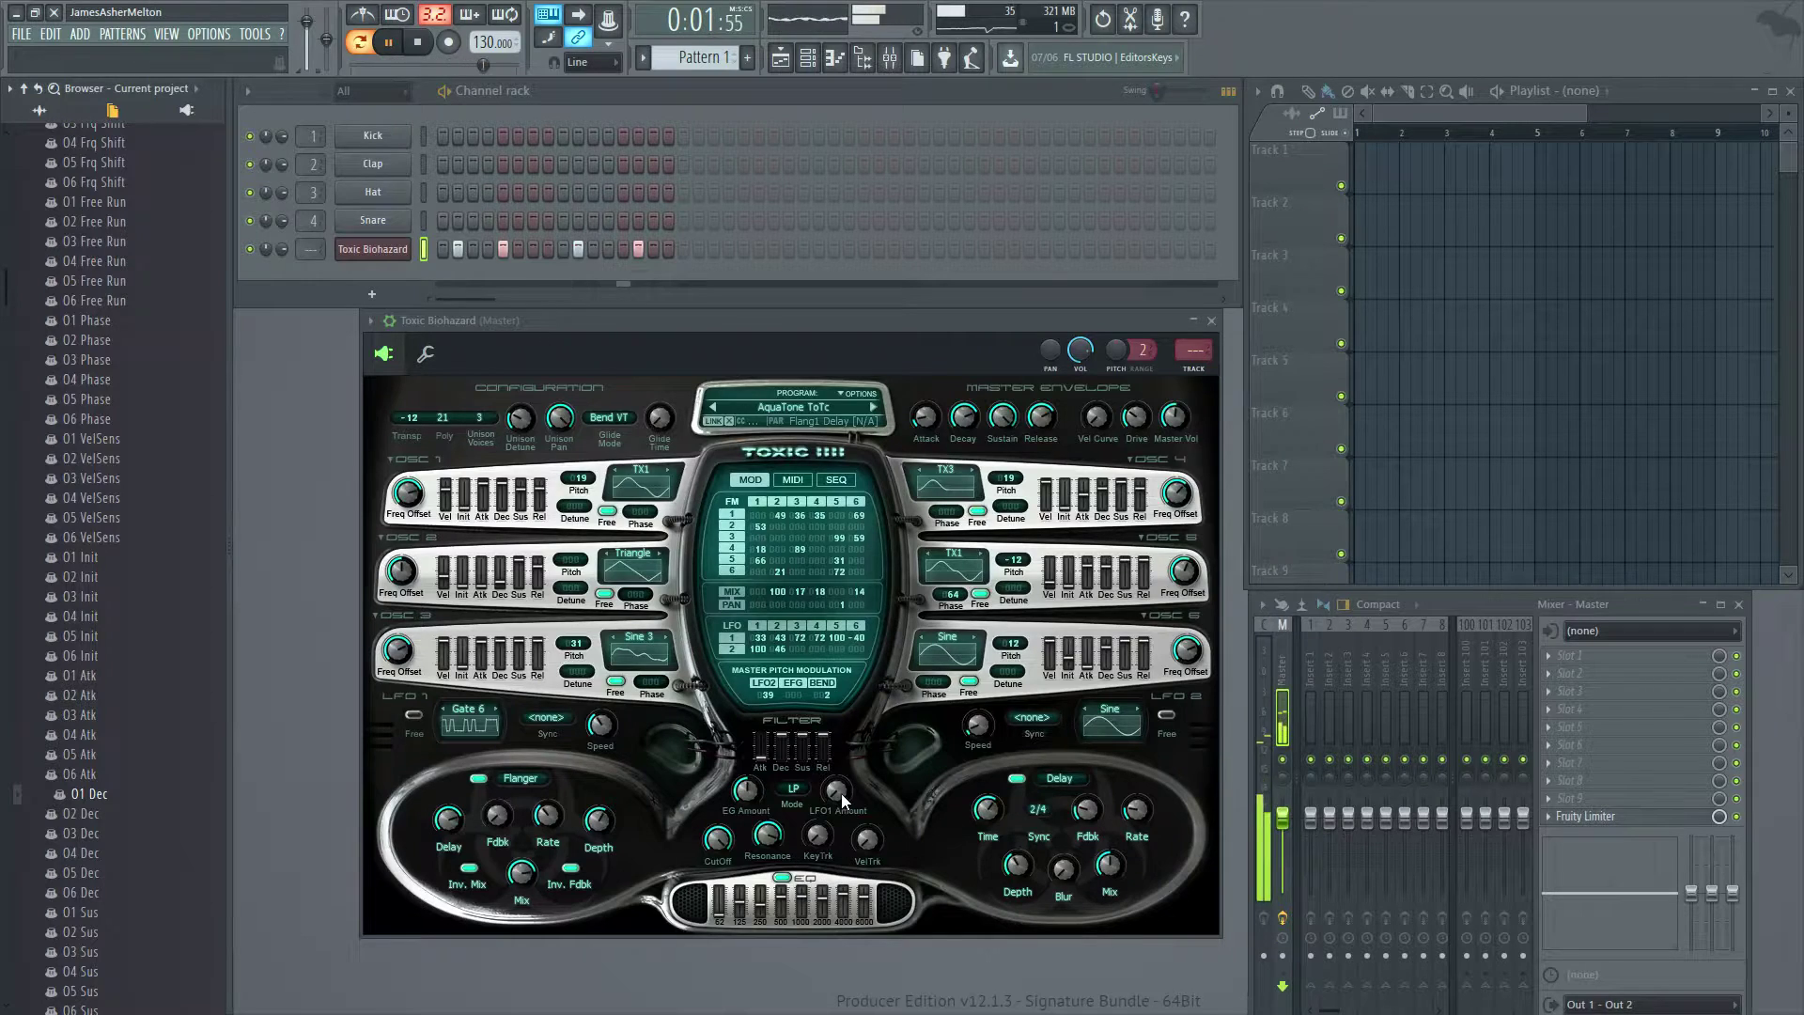
Set the filter's LFO1 amount to 26% and its EG amount to about 53.1.
{"action": "left_click_drag", "start_coordinate": [836, 790], "coordinate": [837, 733]}
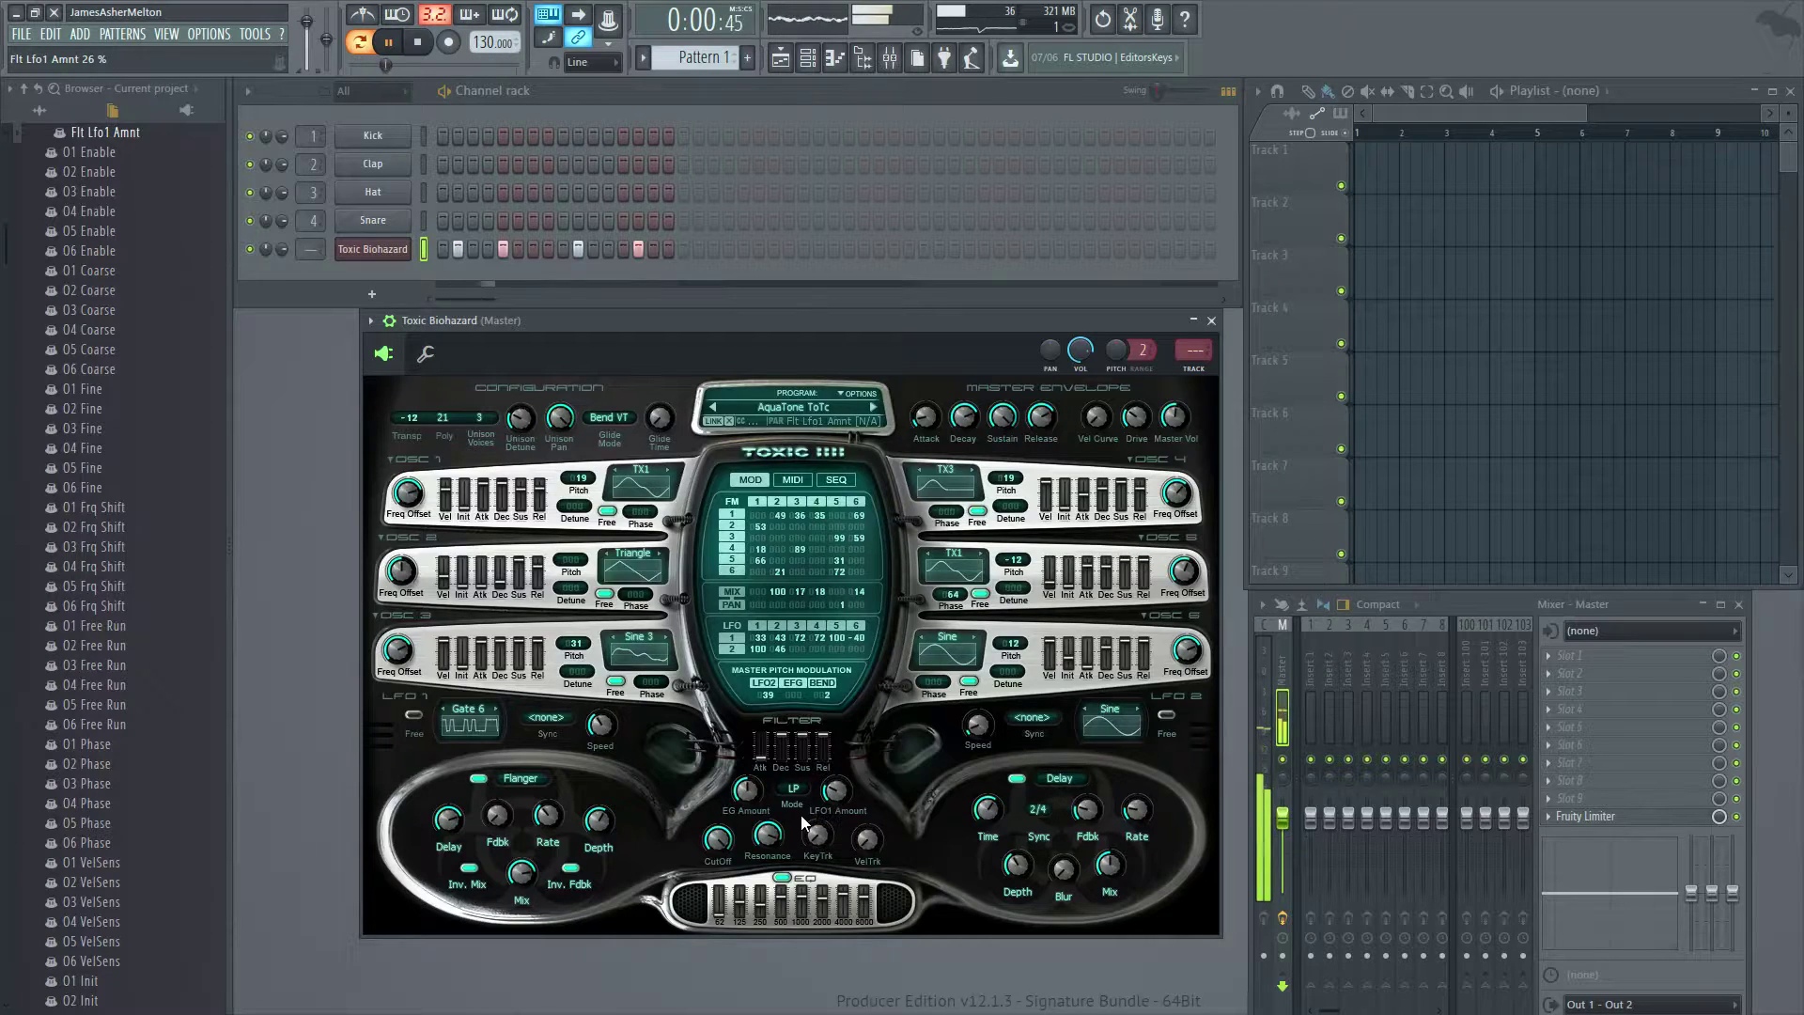
{"action": "scroll", "coordinate": [132, 350], "scroll_direction": "up", "scroll_amount": 4}
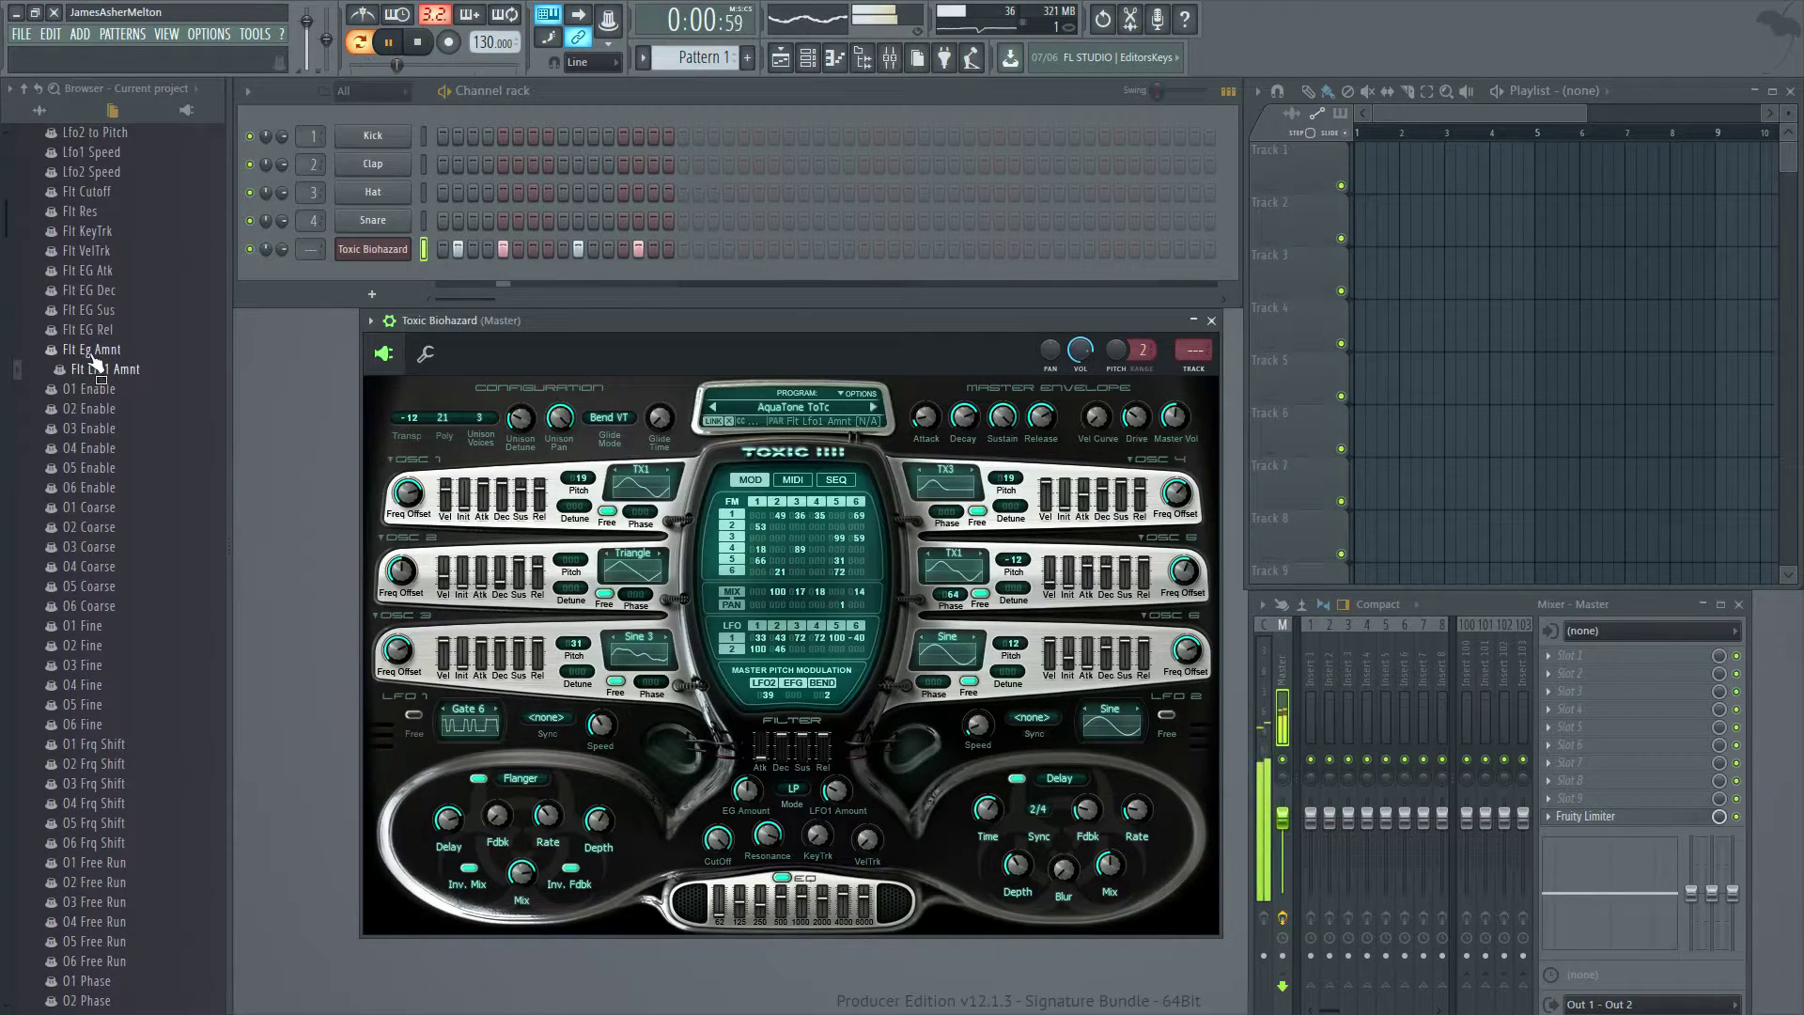
{"action": "left_click", "coordinate": [91, 386]}
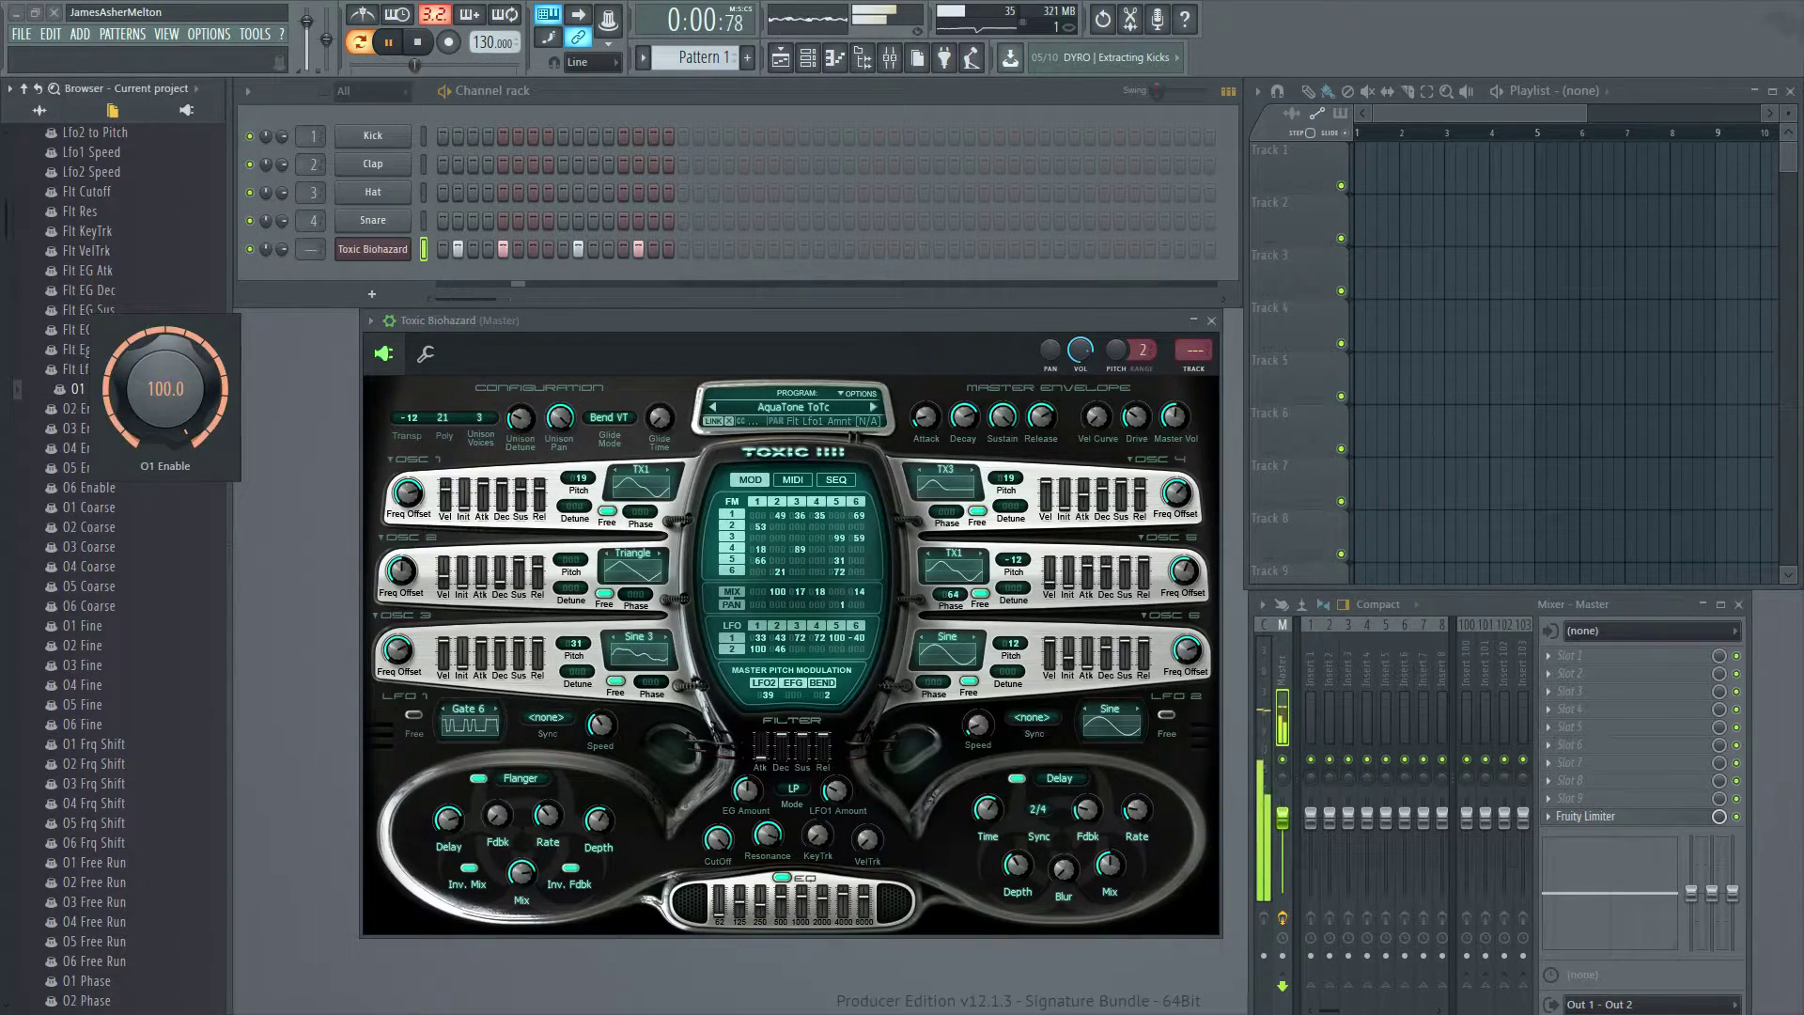
{"action": "left_click", "coordinate": [94, 350]}
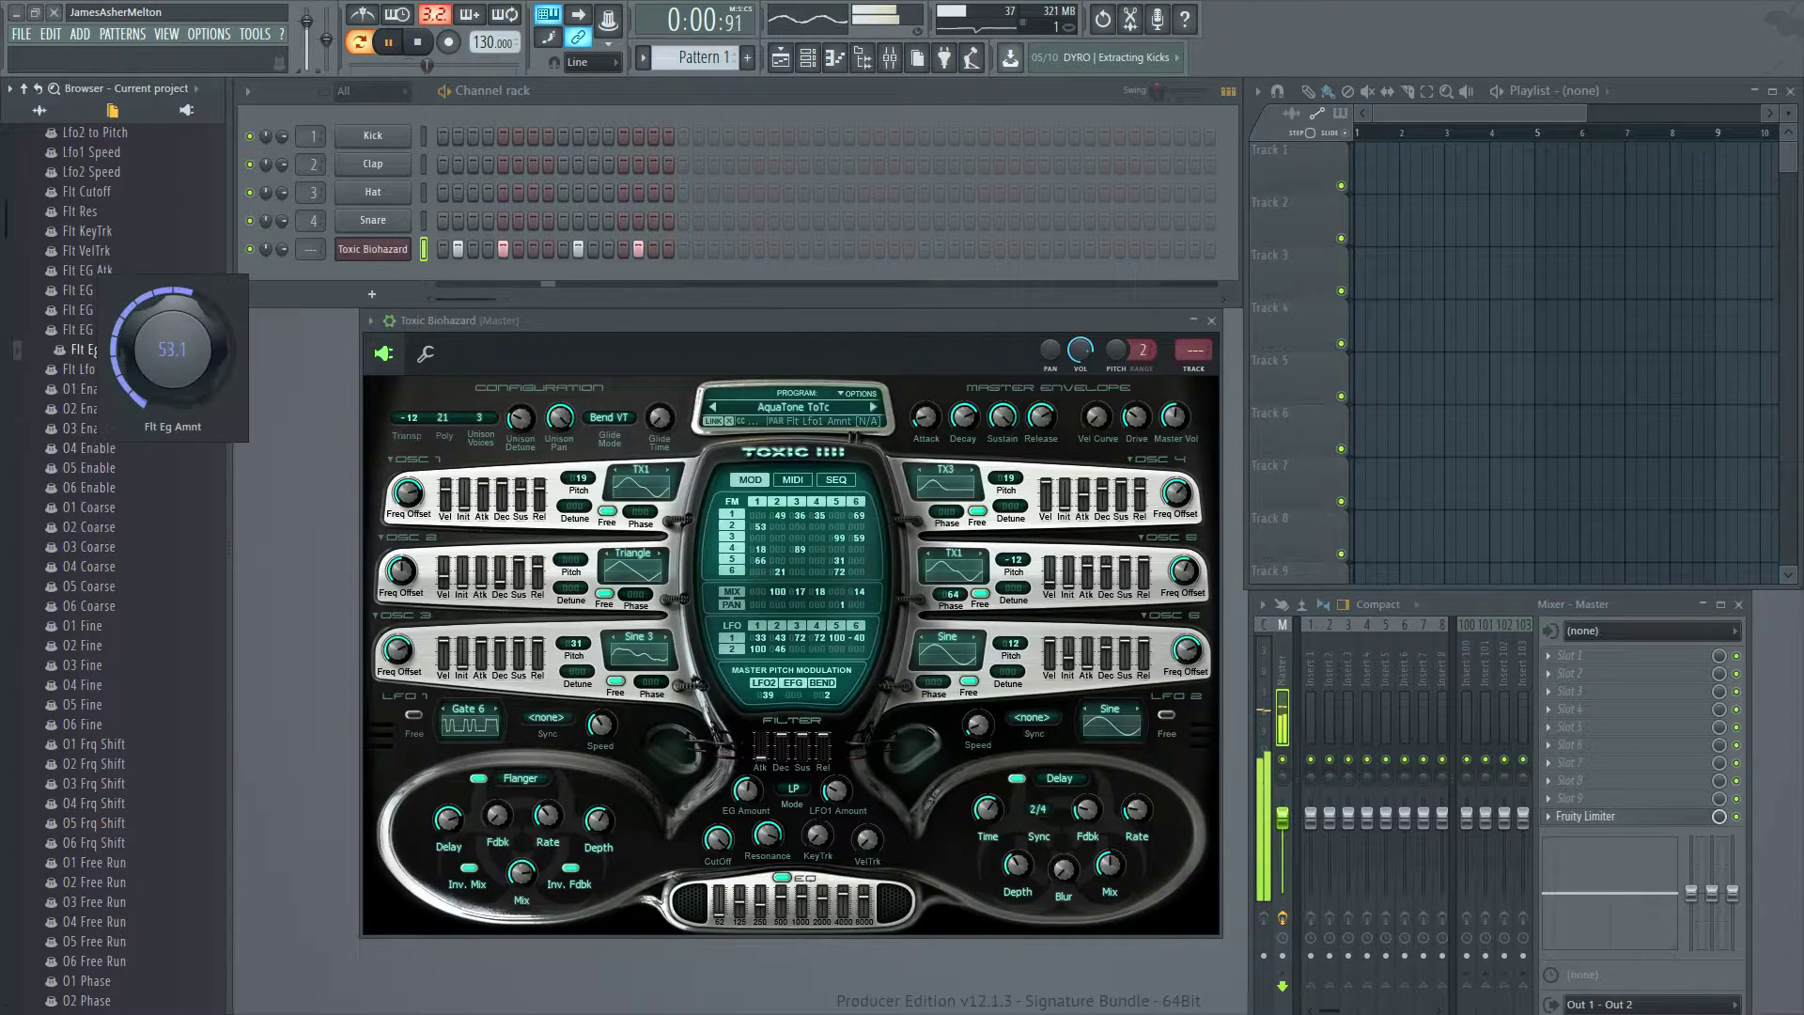
Adjust the filter envelope's release, sustain, decay and attack from the parameter list.
{"action": "left_click", "coordinate": [94, 331]}
{"action": "left_click", "coordinate": [94, 315]}
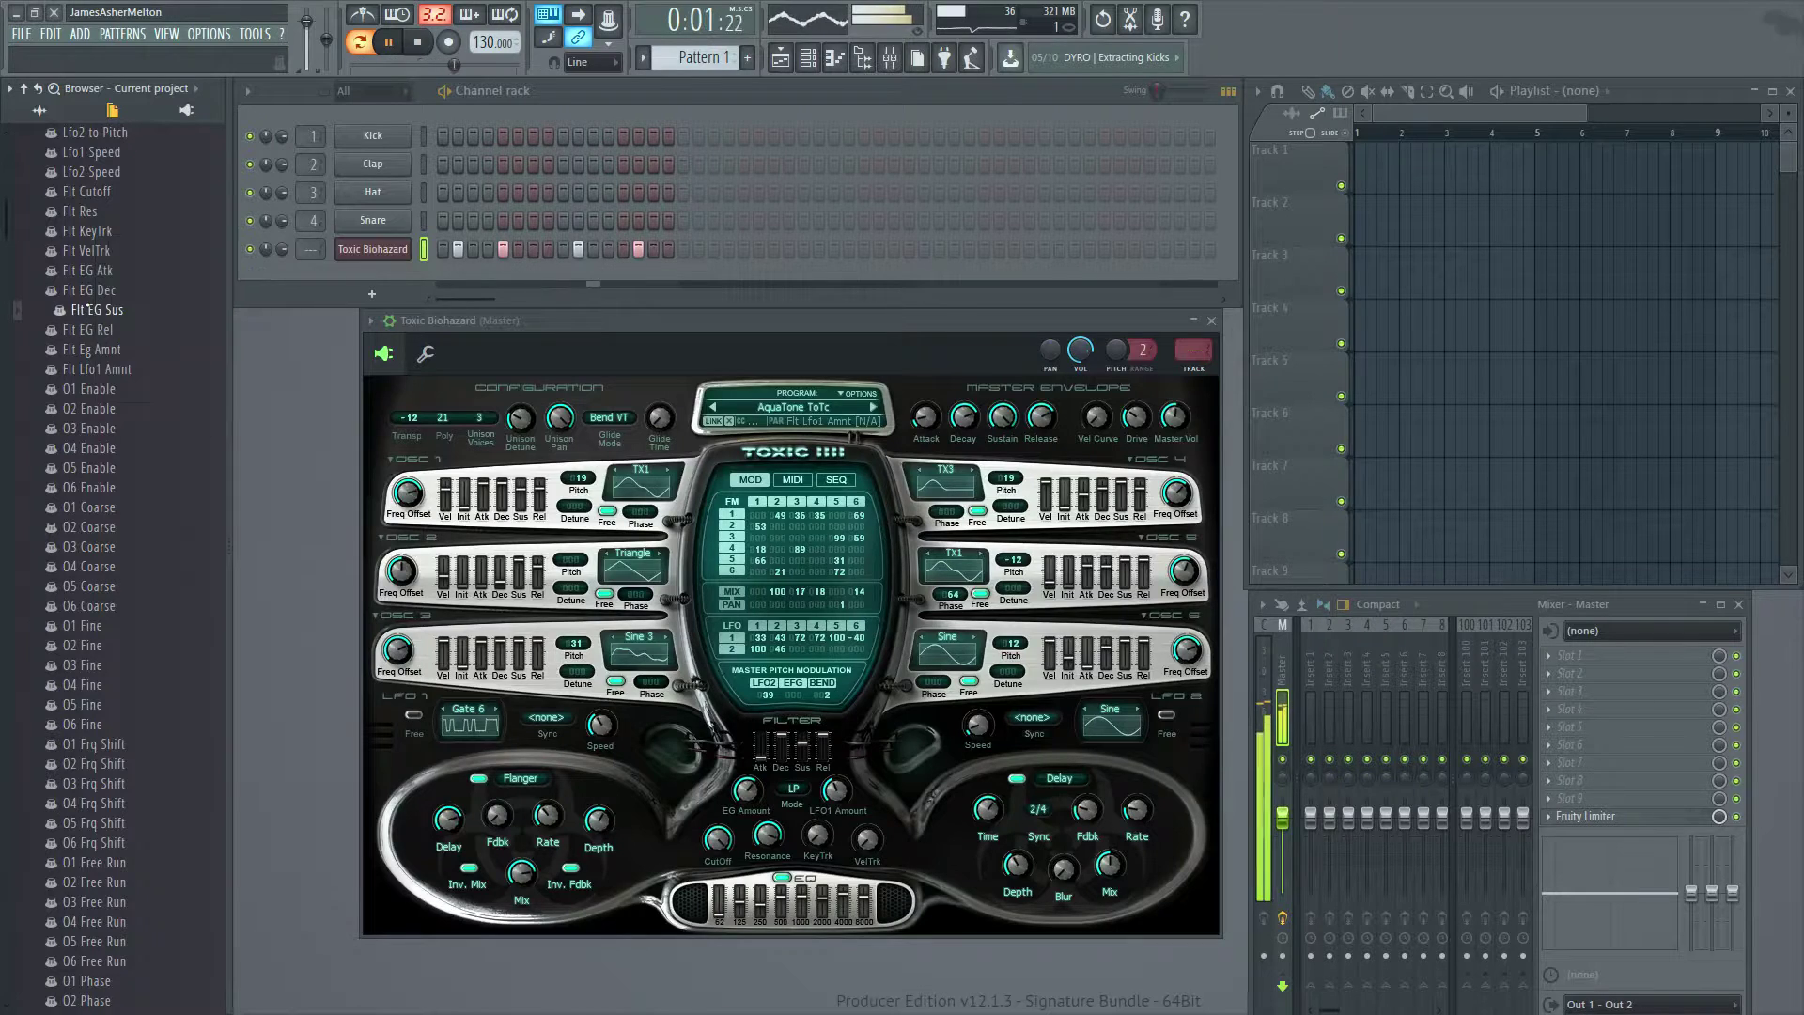
{"action": "left_click", "coordinate": [95, 333]}
{"action": "left_click", "coordinate": [95, 294]}
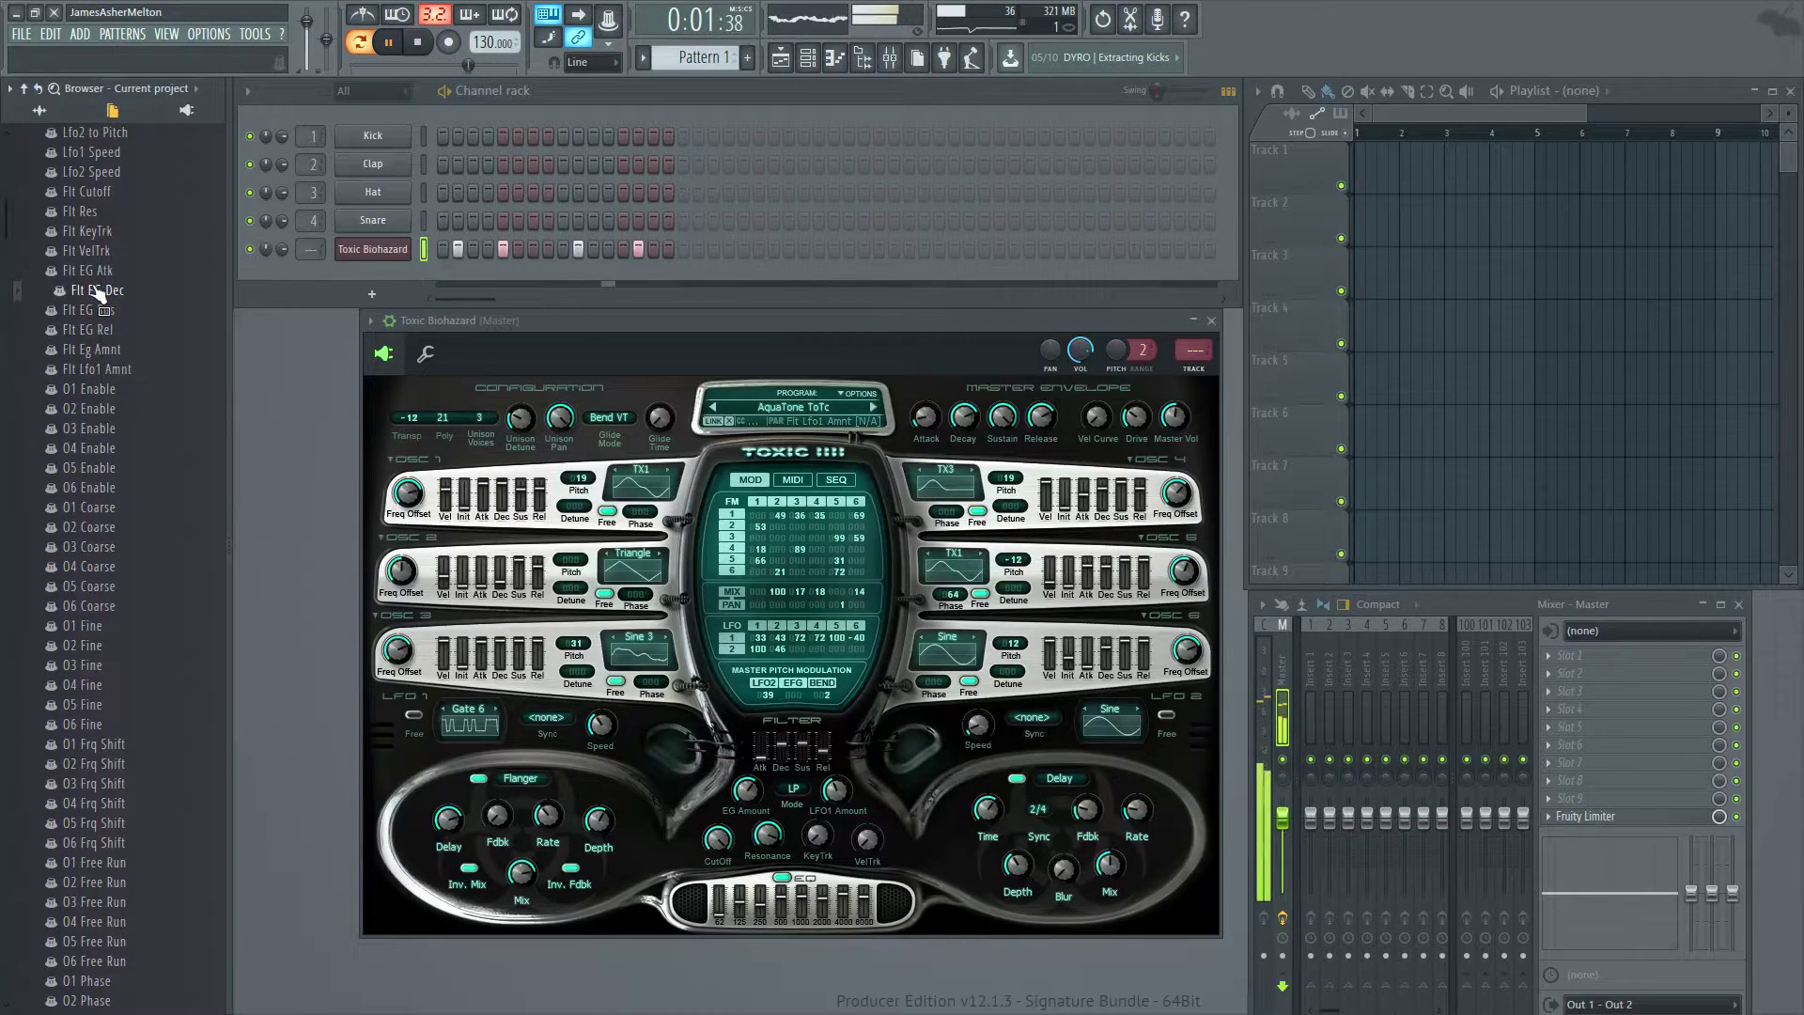
{"action": "left_click", "coordinate": [92, 272]}
{"action": "left_click", "coordinate": [92, 273]}
Adjust the filter's velocity tracking, key tracking and resonance, and set its cutoff to about 19.5.
{"action": "left_click", "coordinate": [90, 250]}
{"action": "left_click", "coordinate": [89, 230]}
{"action": "left_click", "coordinate": [89, 213]}
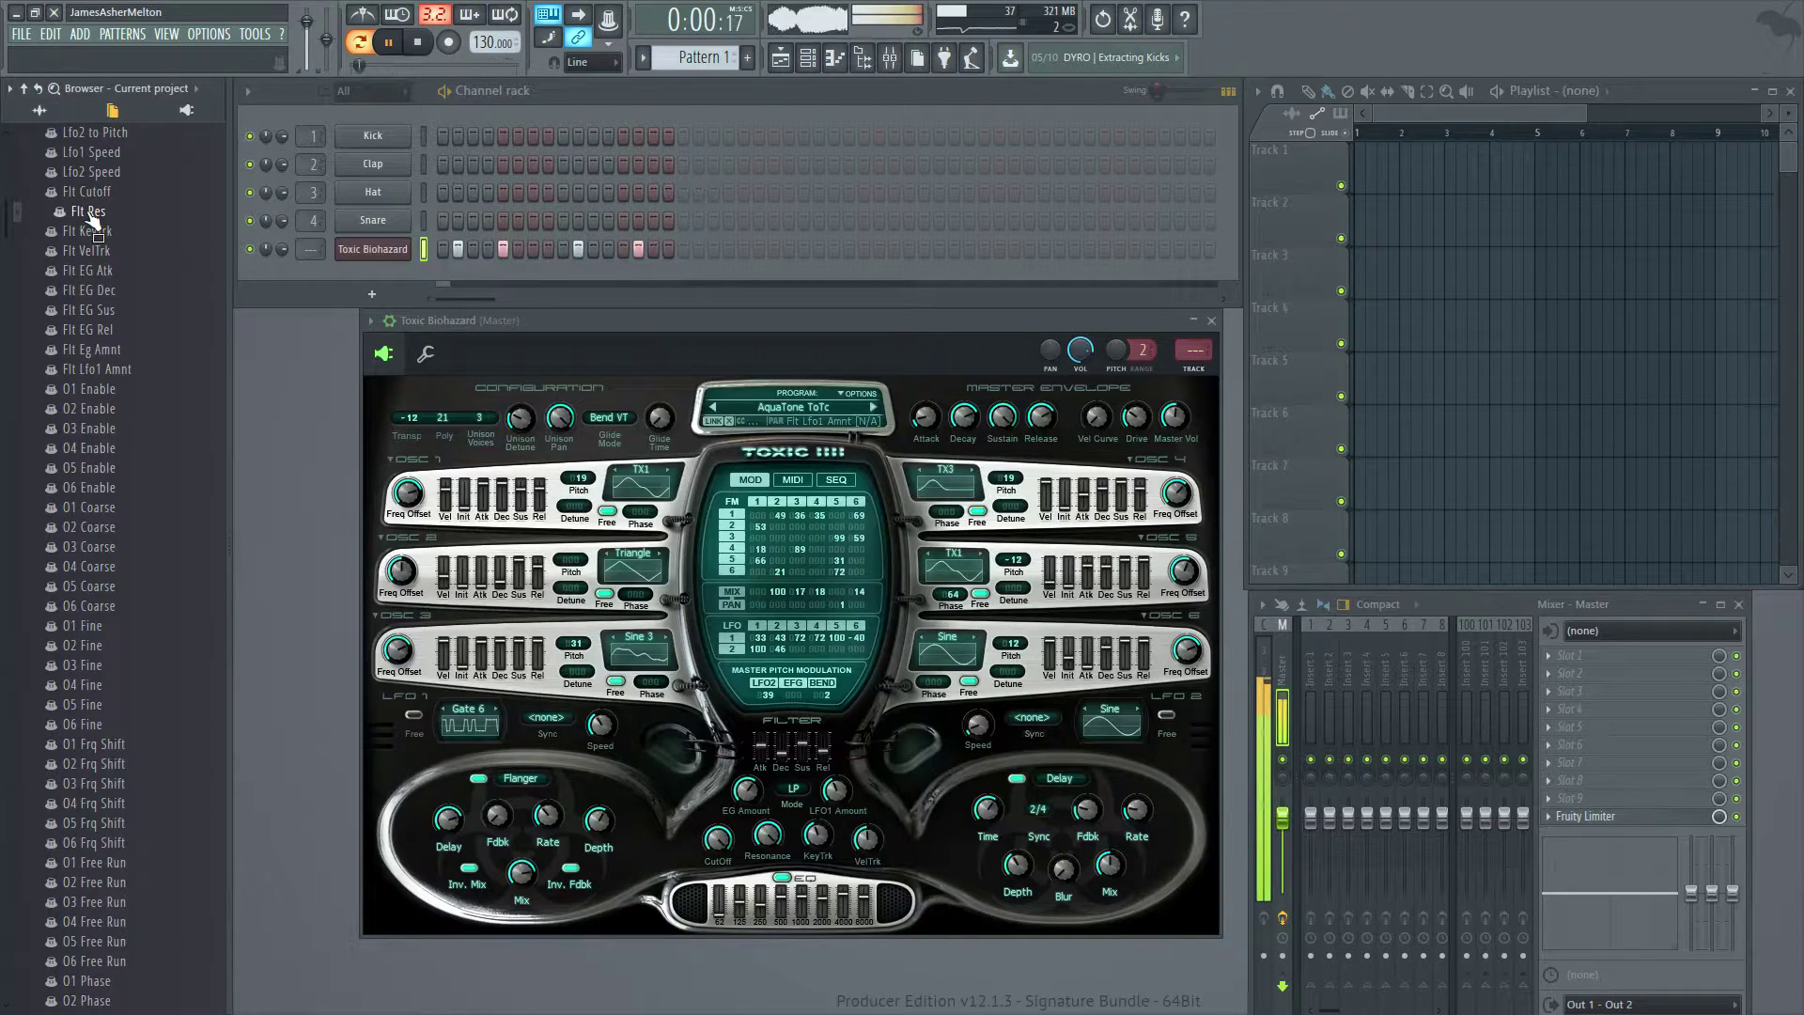
{"action": "left_click", "coordinate": [90, 192]}
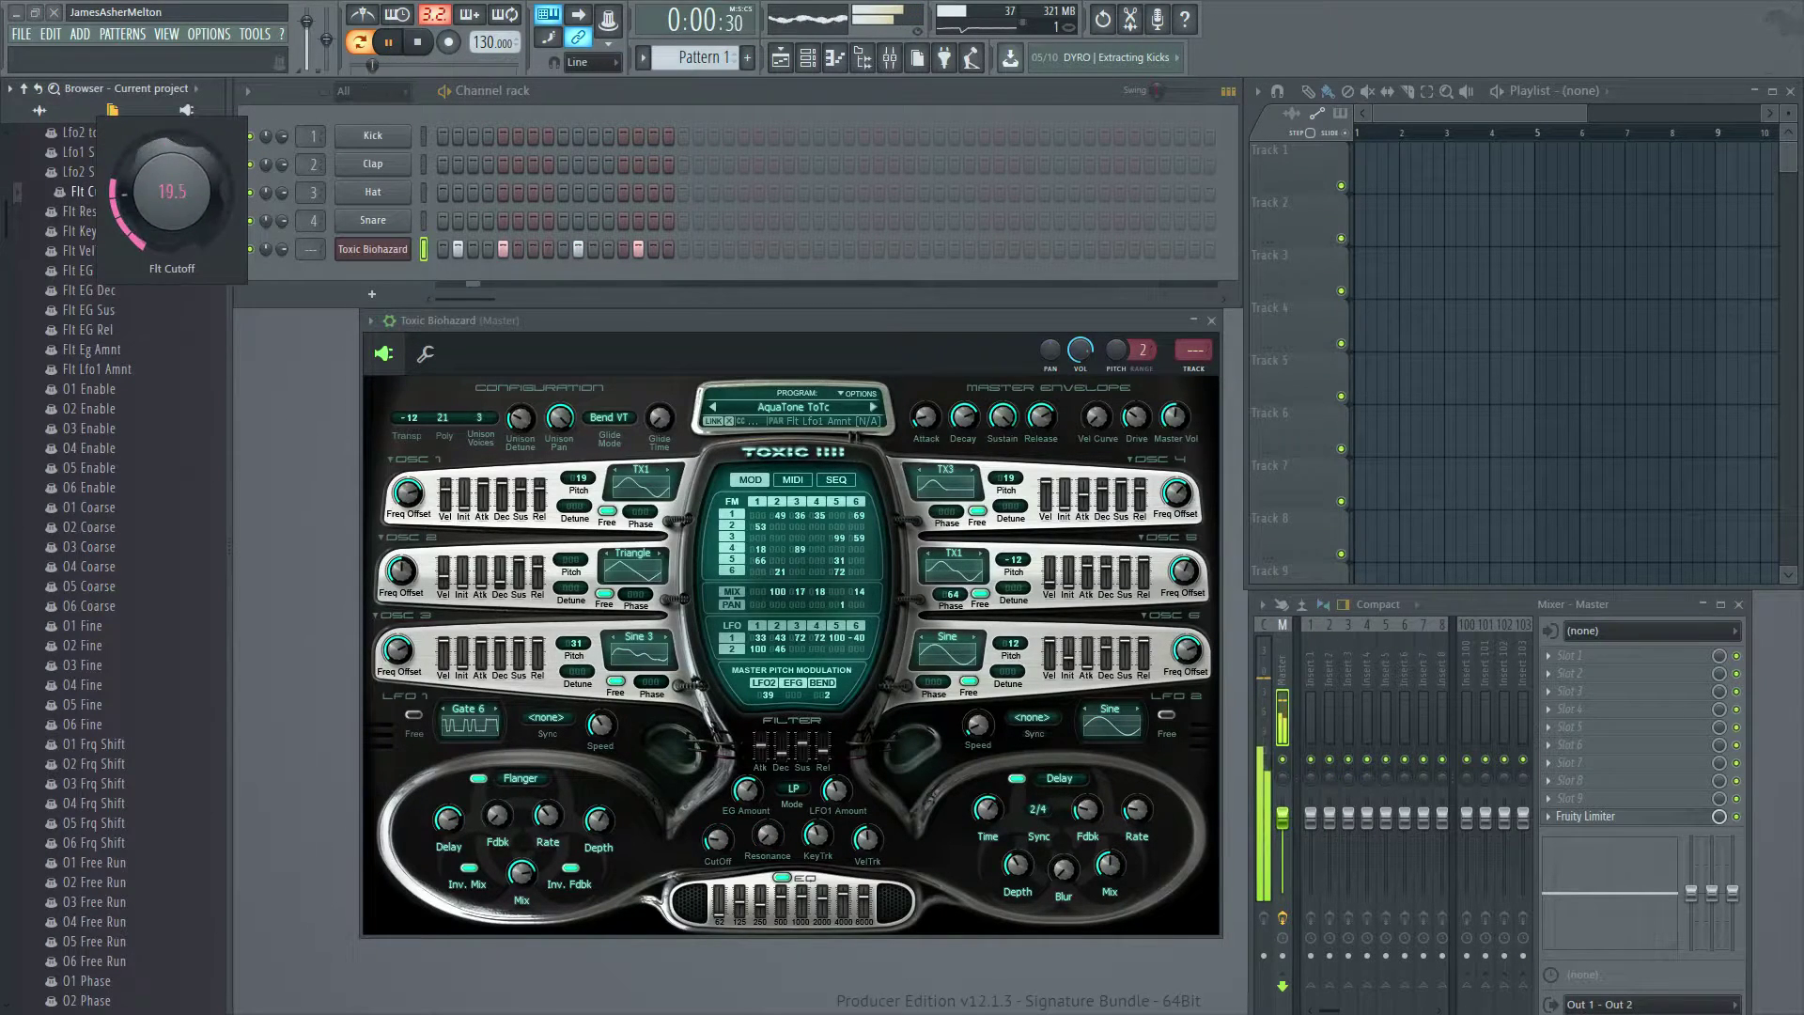
Set the LFO1 speed to about 37.9, and adjust the LFO2 speed and the filter cutoff.
{"action": "left_click", "coordinate": [85, 172]}
{"action": "left_click", "coordinate": [83, 152]}
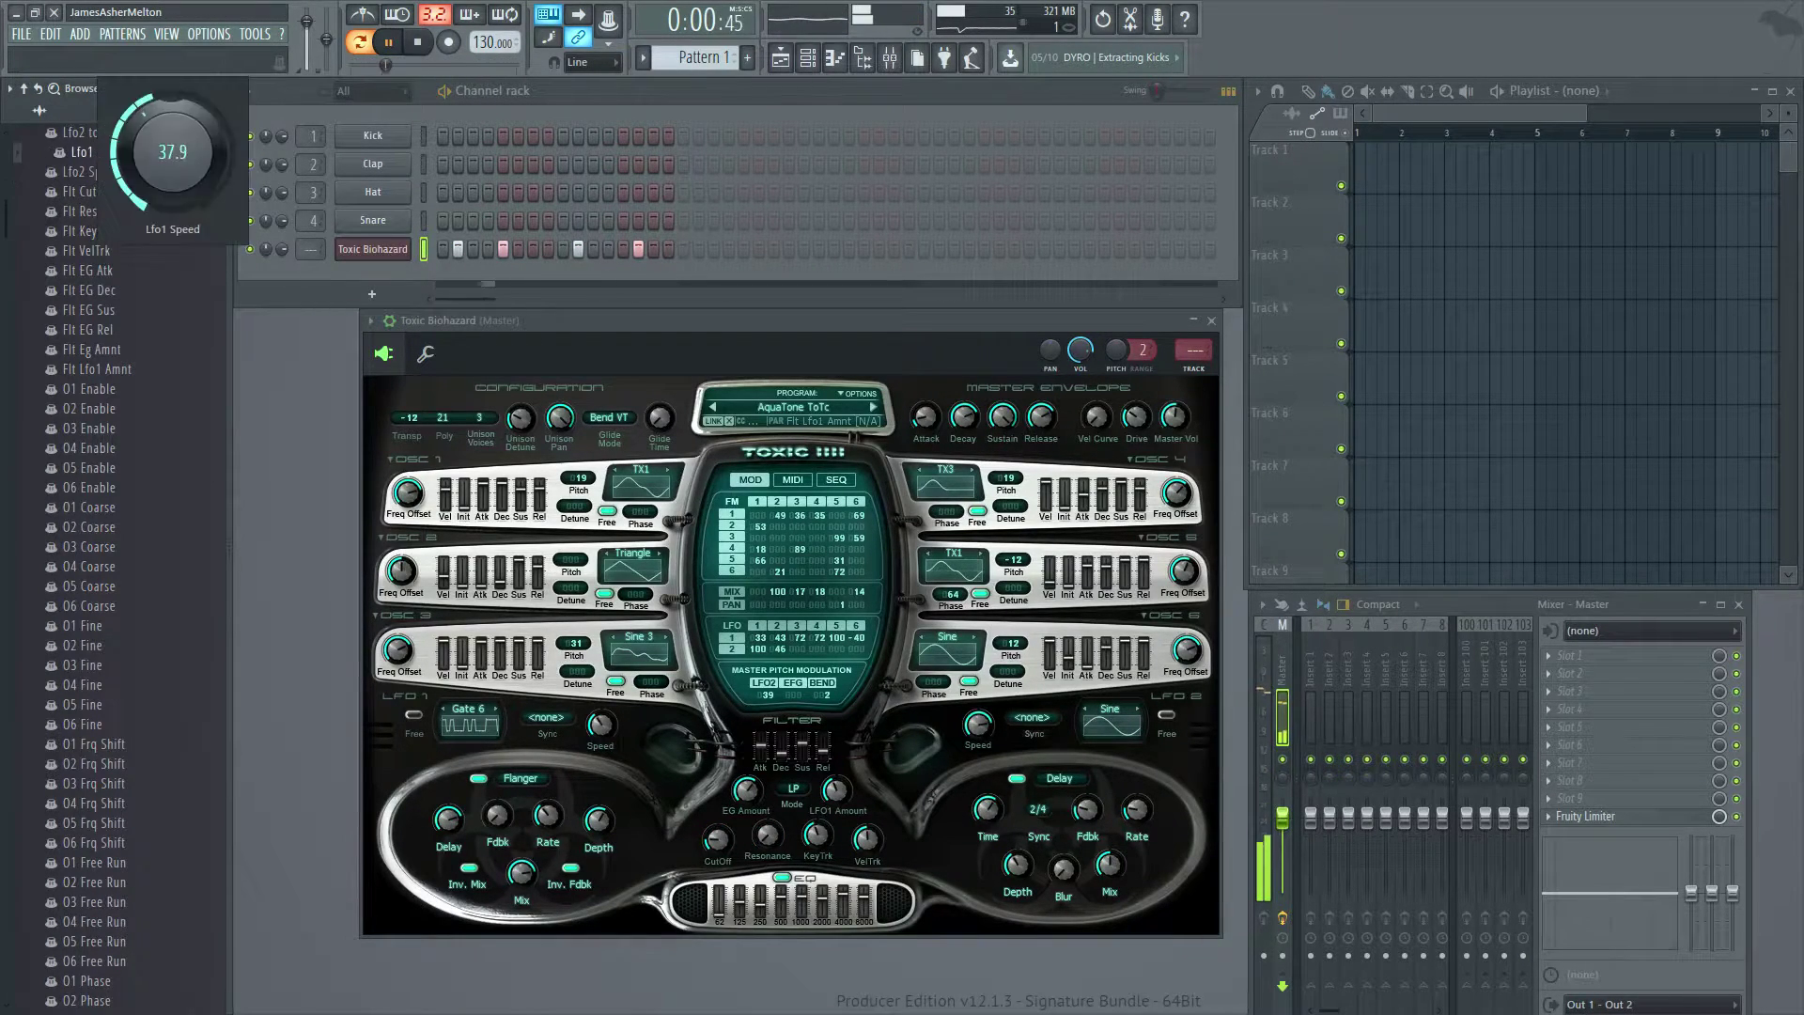
{"action": "left_click", "coordinate": [94, 192]}
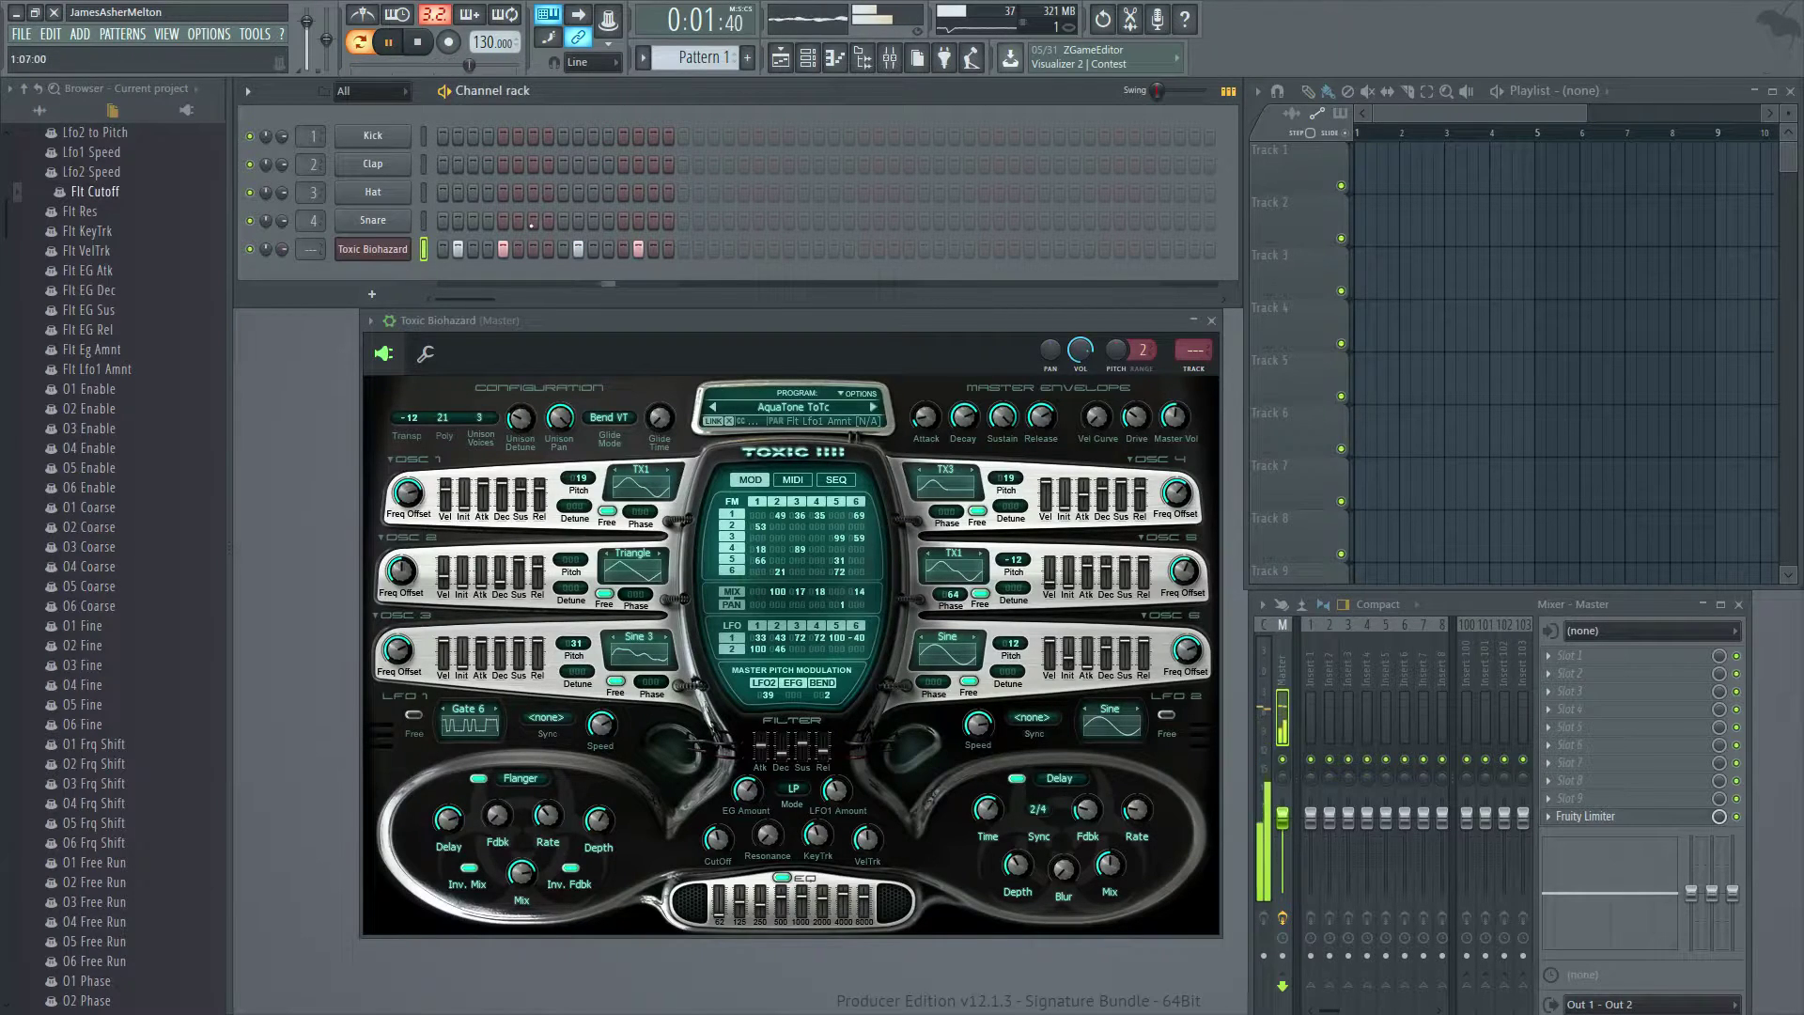
Extend the Toxic Biohazard sequence with notes on steps 18, 27, 28, 34, 39, 43 and 48.
{"action": "left_click", "coordinate": [697, 249]}
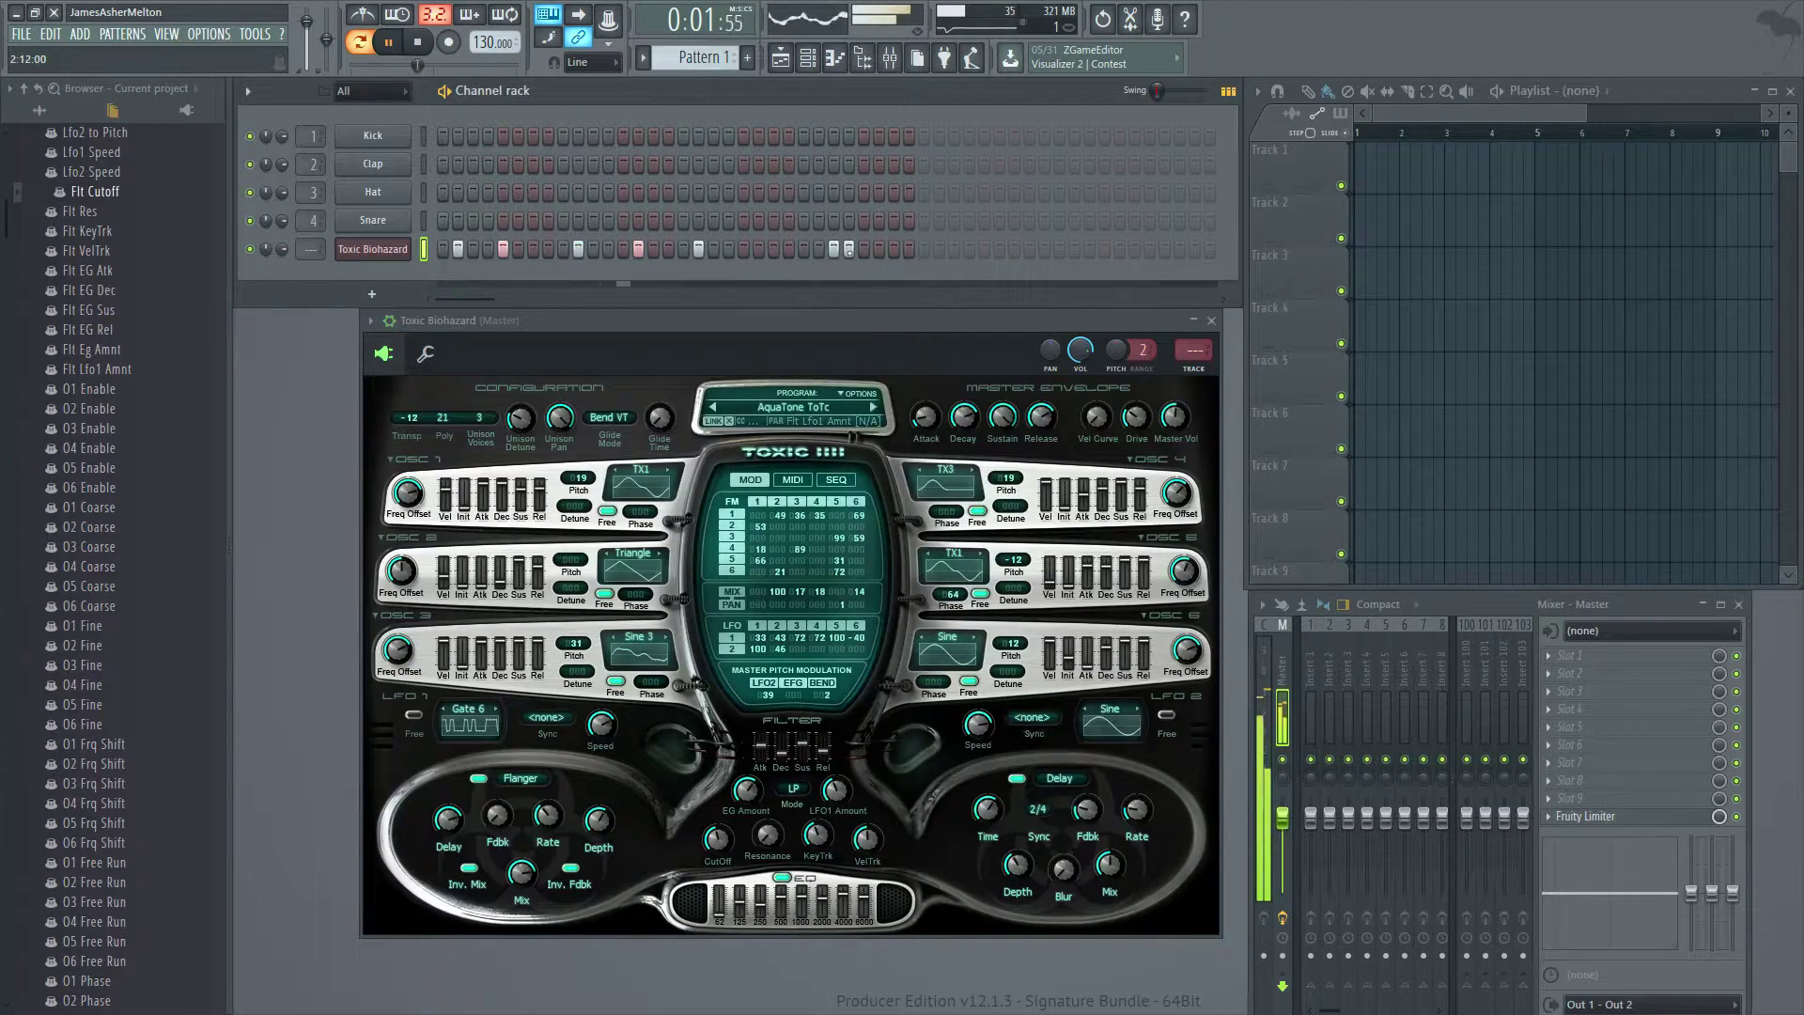
{"action": "left_click", "coordinate": [1012, 250]}
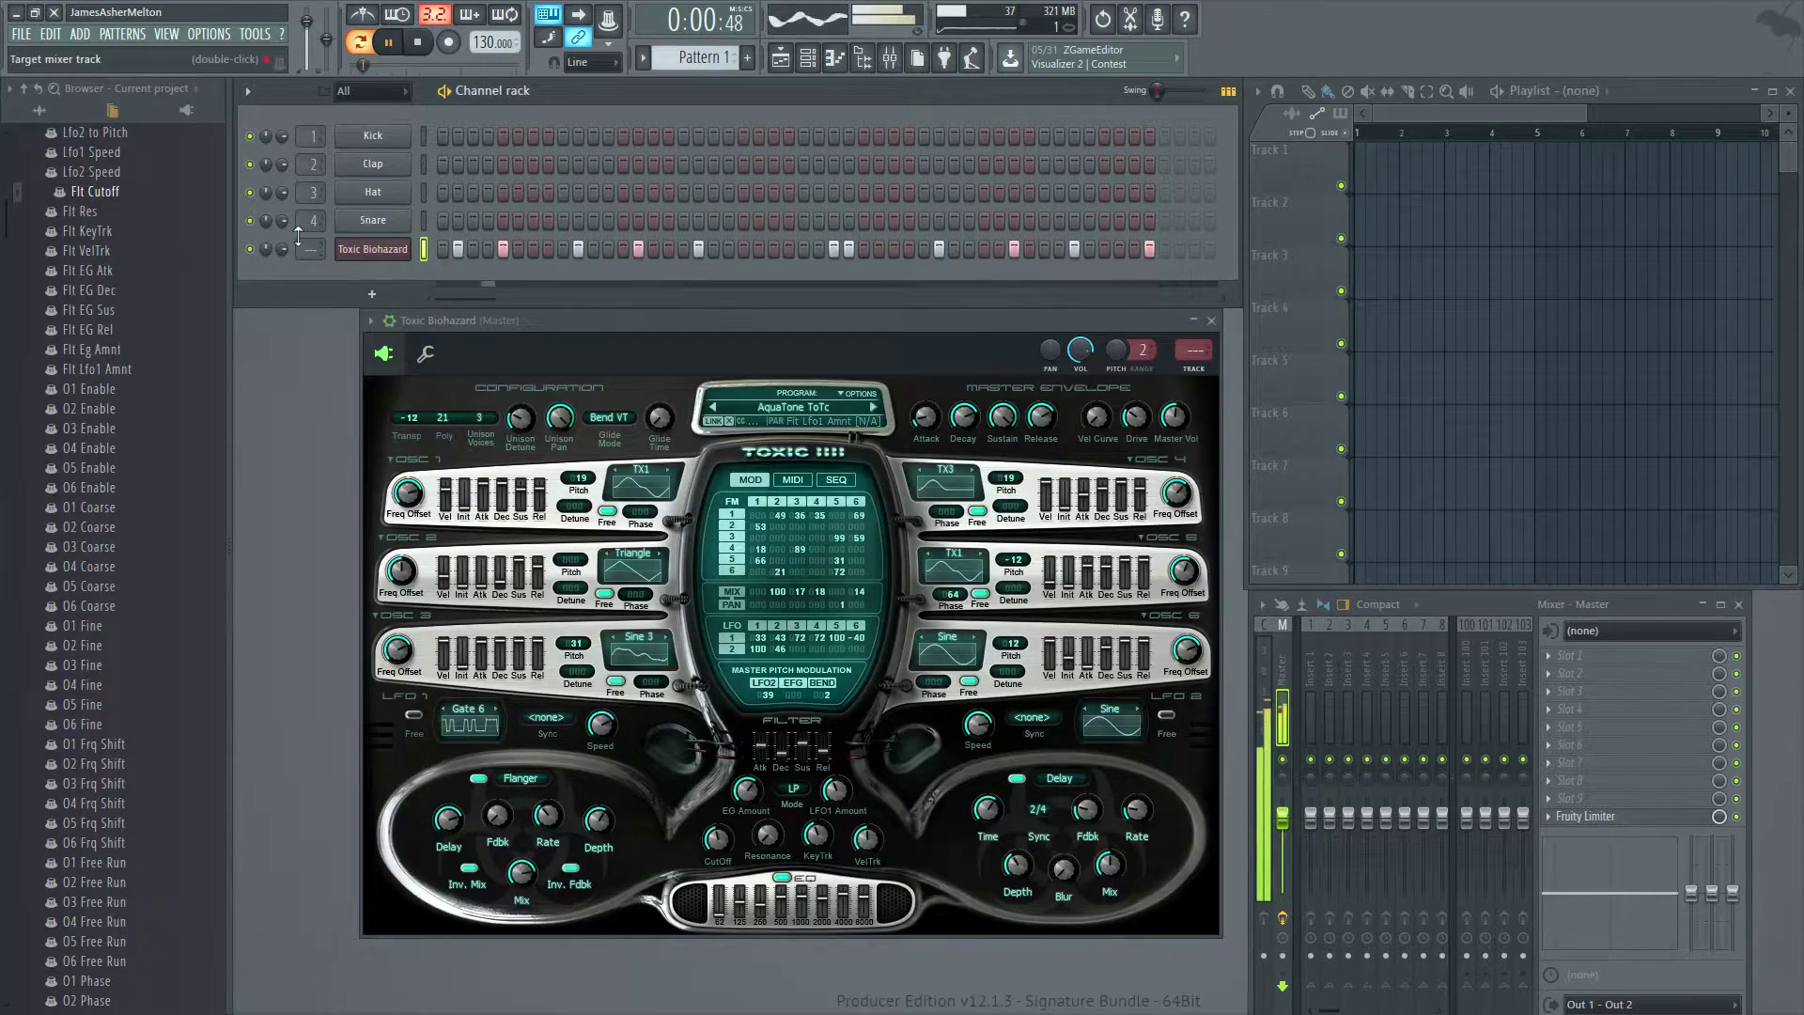
{"action": "scroll", "coordinate": [132, 291], "scroll_direction": "up", "scroll_amount": 4}
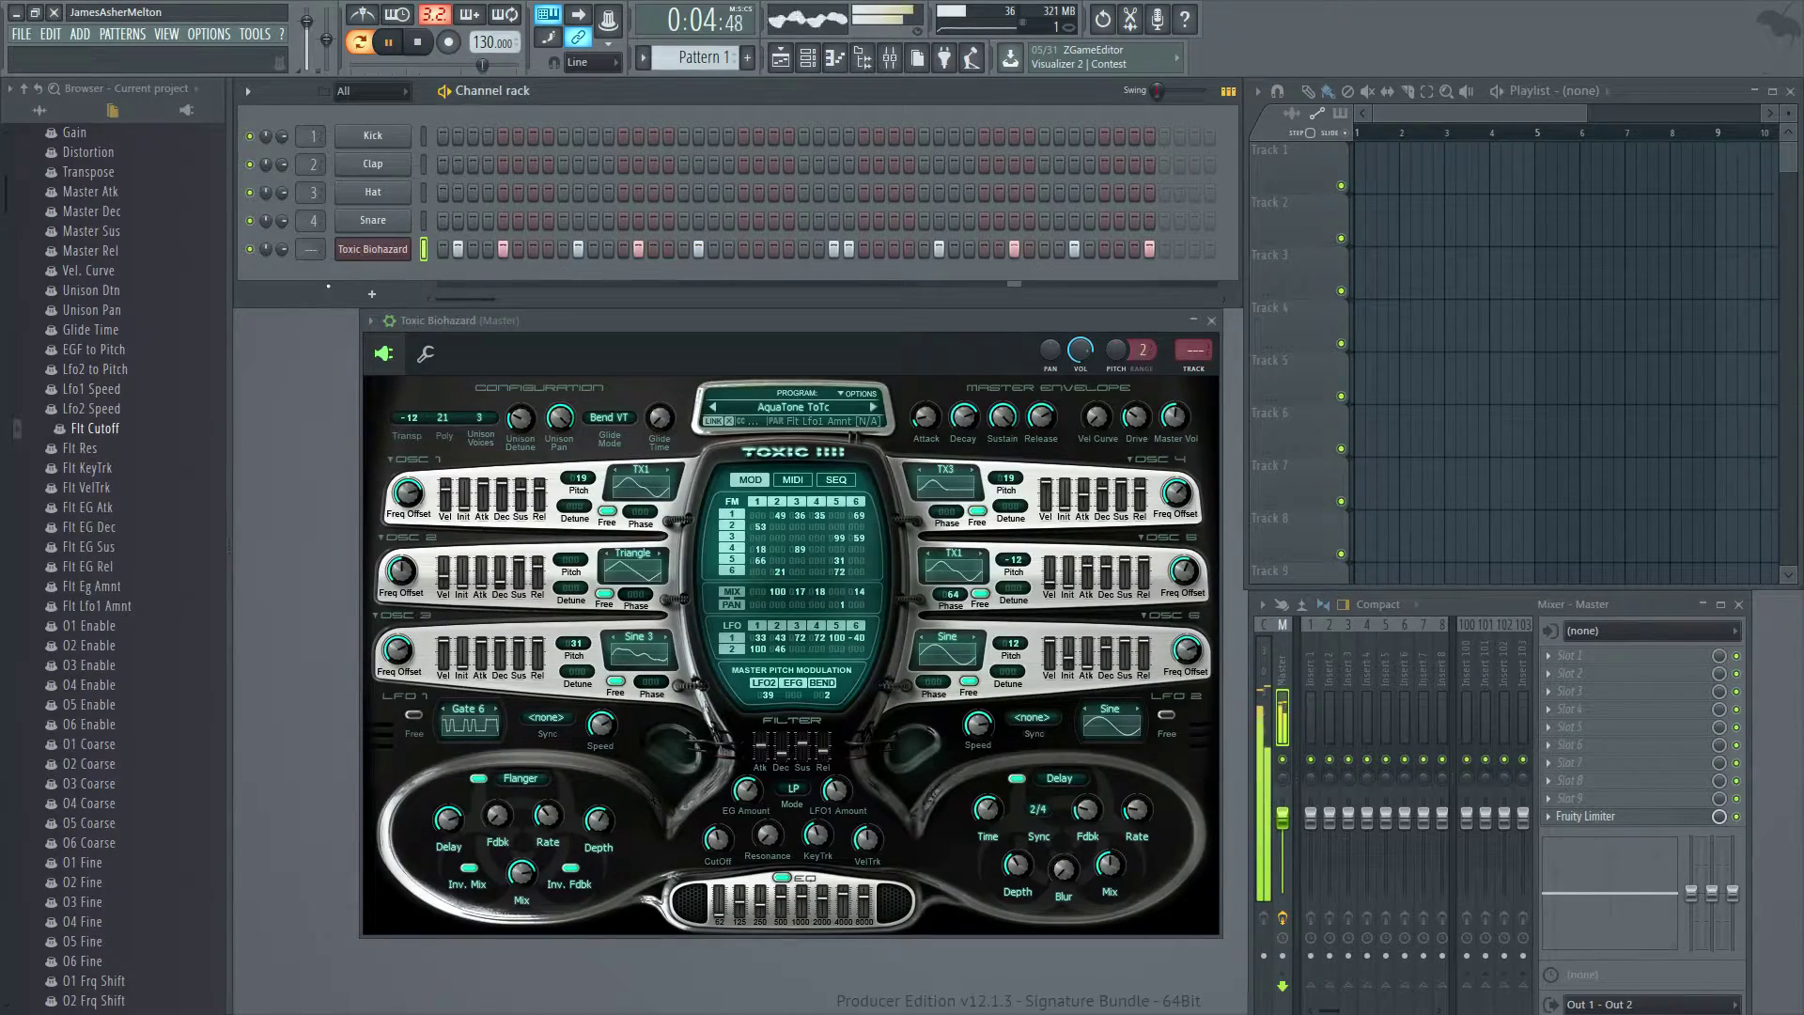
Add a second Toxic Biohazard synth, close the first one's window and move the new window clear of the channel rack.
{"action": "key", "text": "F8"}
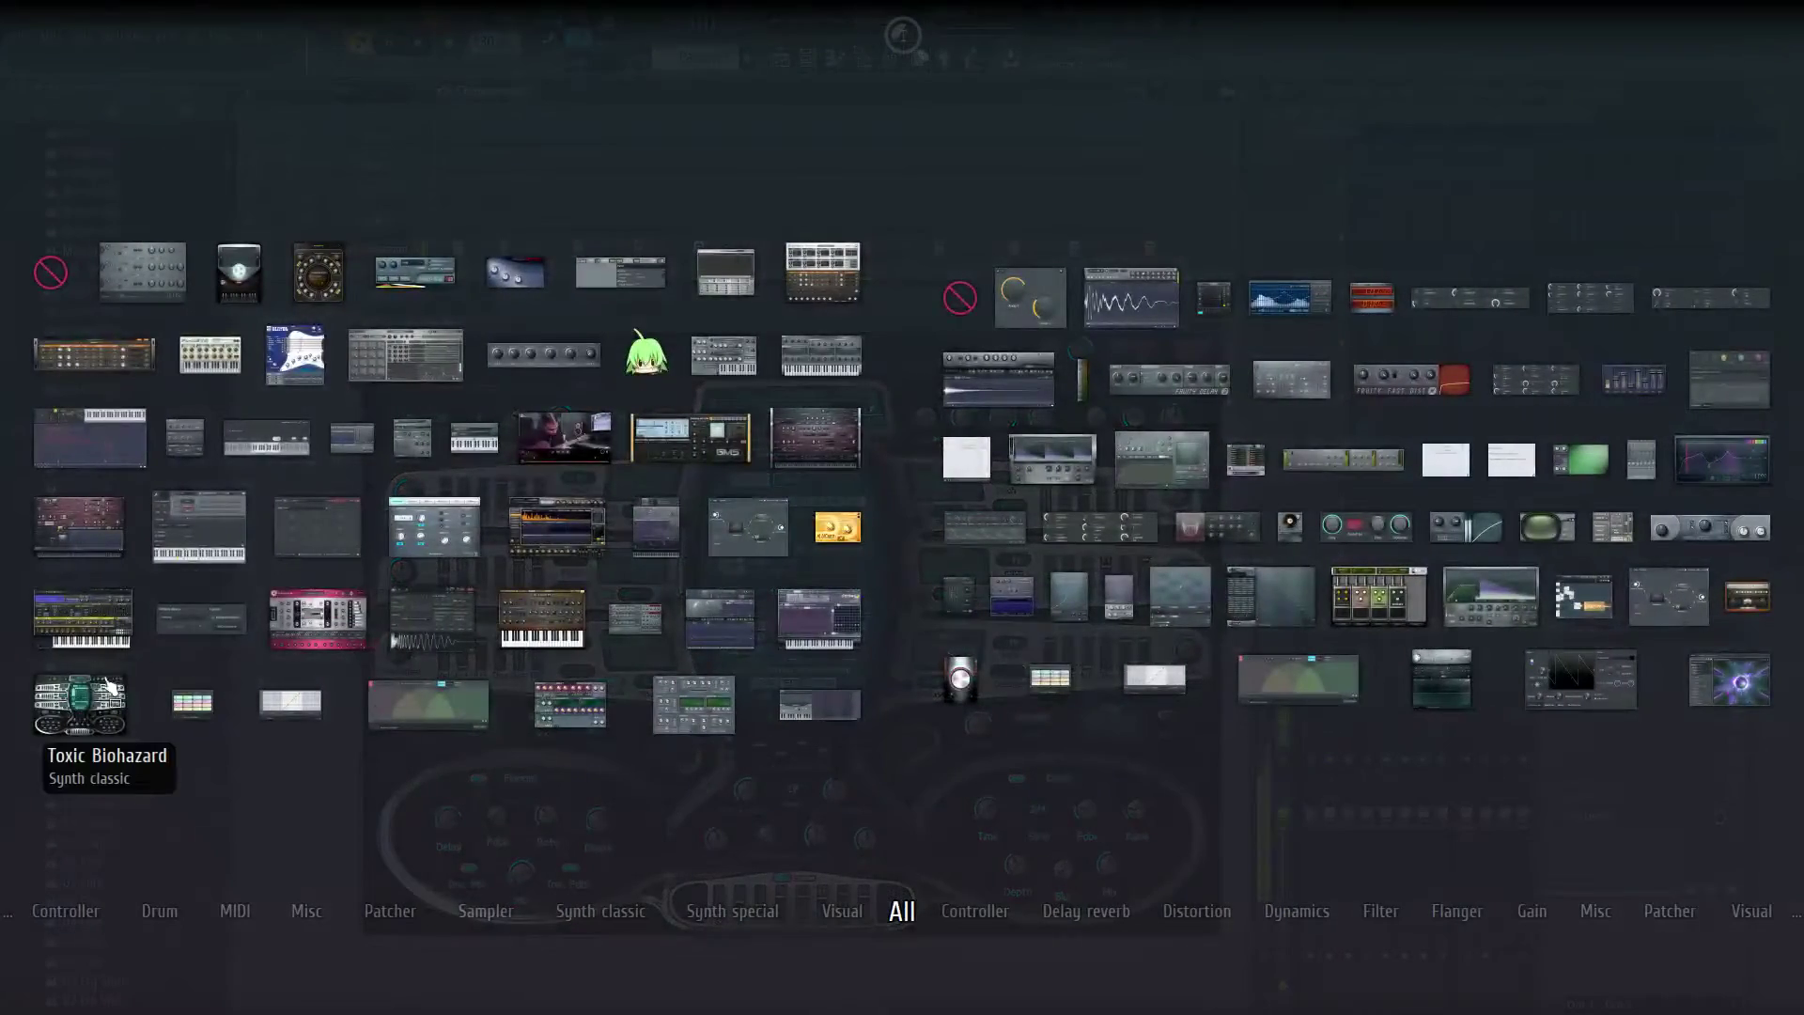
{"action": "left_click", "coordinate": [91, 703]}
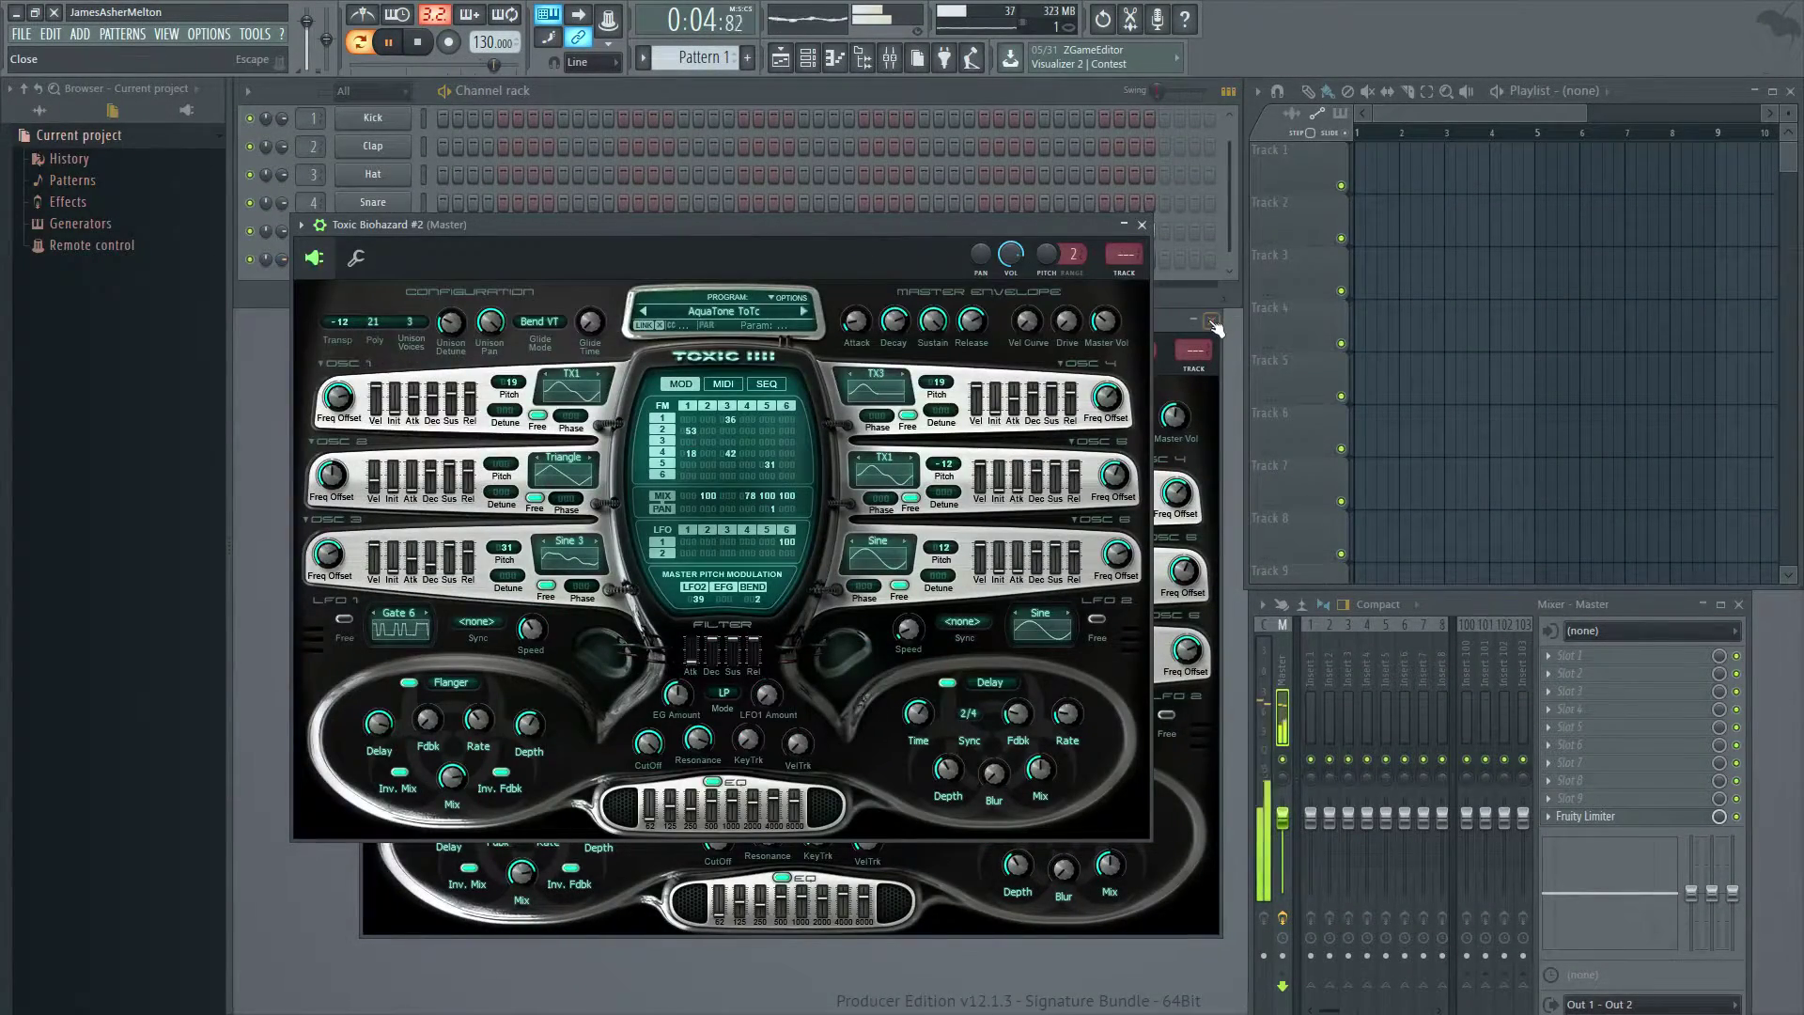
{"action": "left_click_drag", "start_coordinate": [877, 232], "coordinate": [878, 431]}
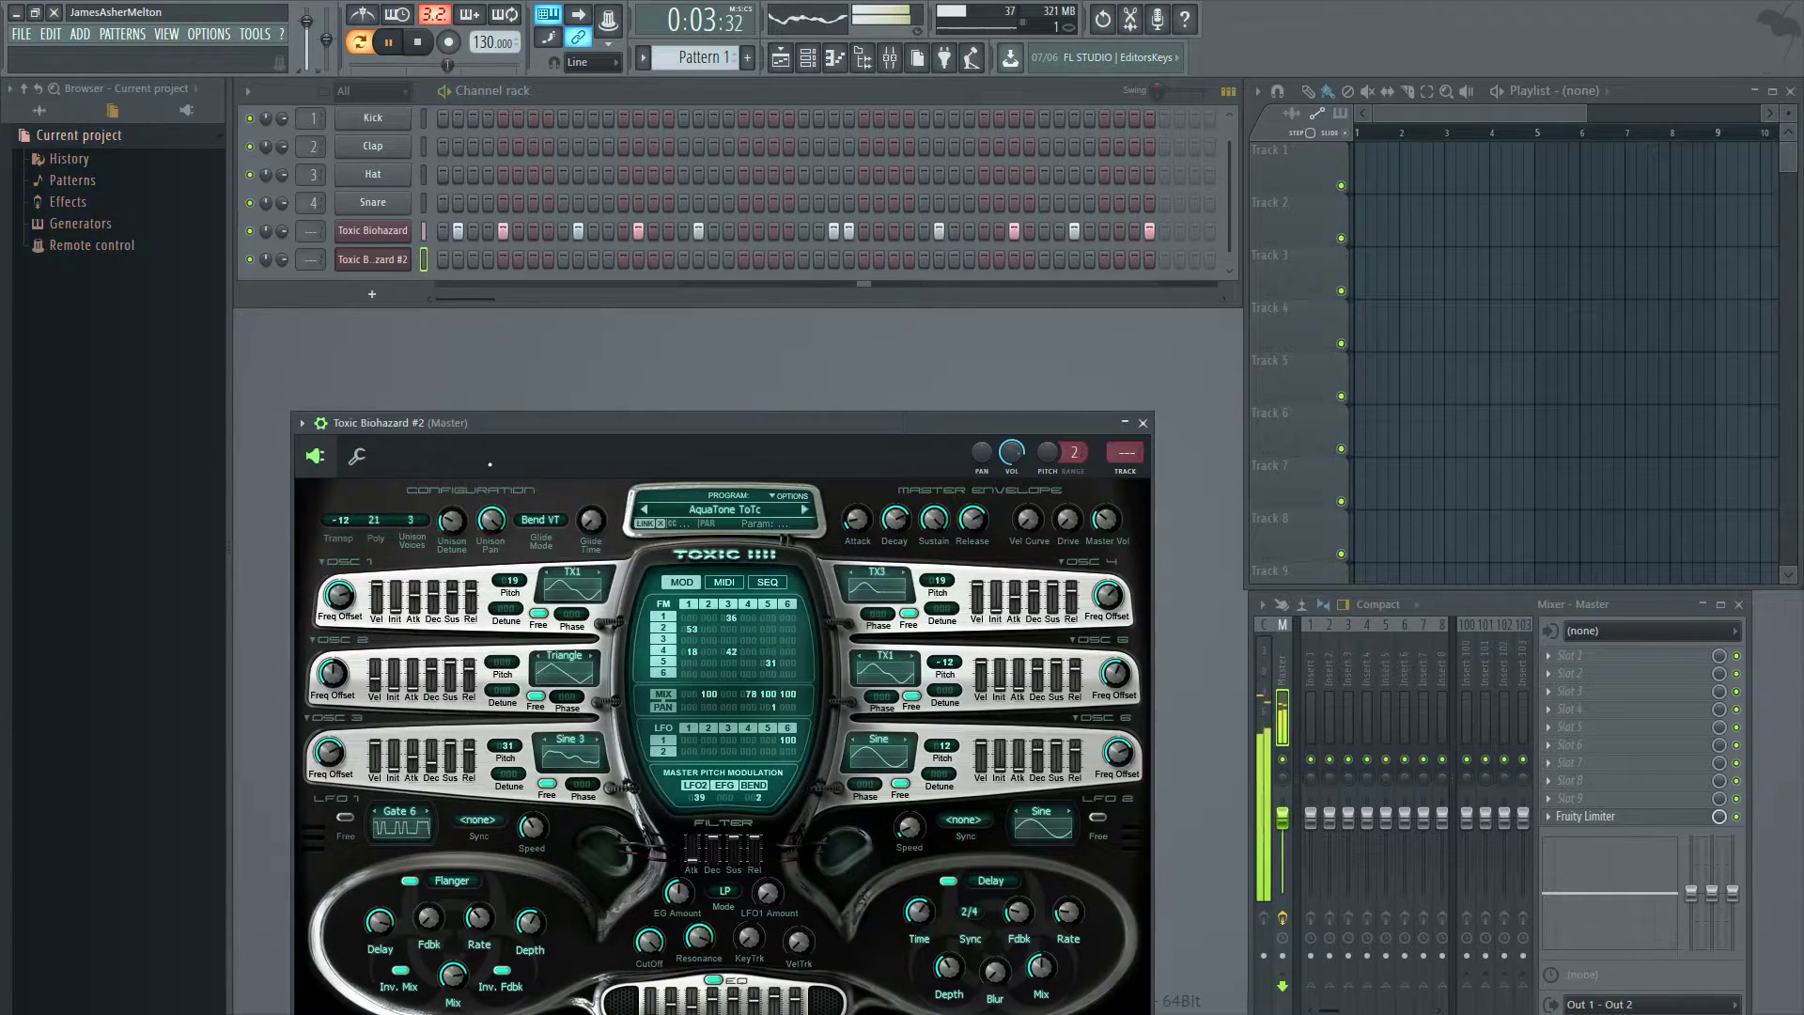
Program notes for Toxic Biohazard #2 on steps 4, 7, 13, 17 and 18.
{"action": "left_click", "coordinate": [487, 260]}
{"action": "left_click", "coordinate": [533, 259]}
{"action": "left_click", "coordinate": [682, 260]}
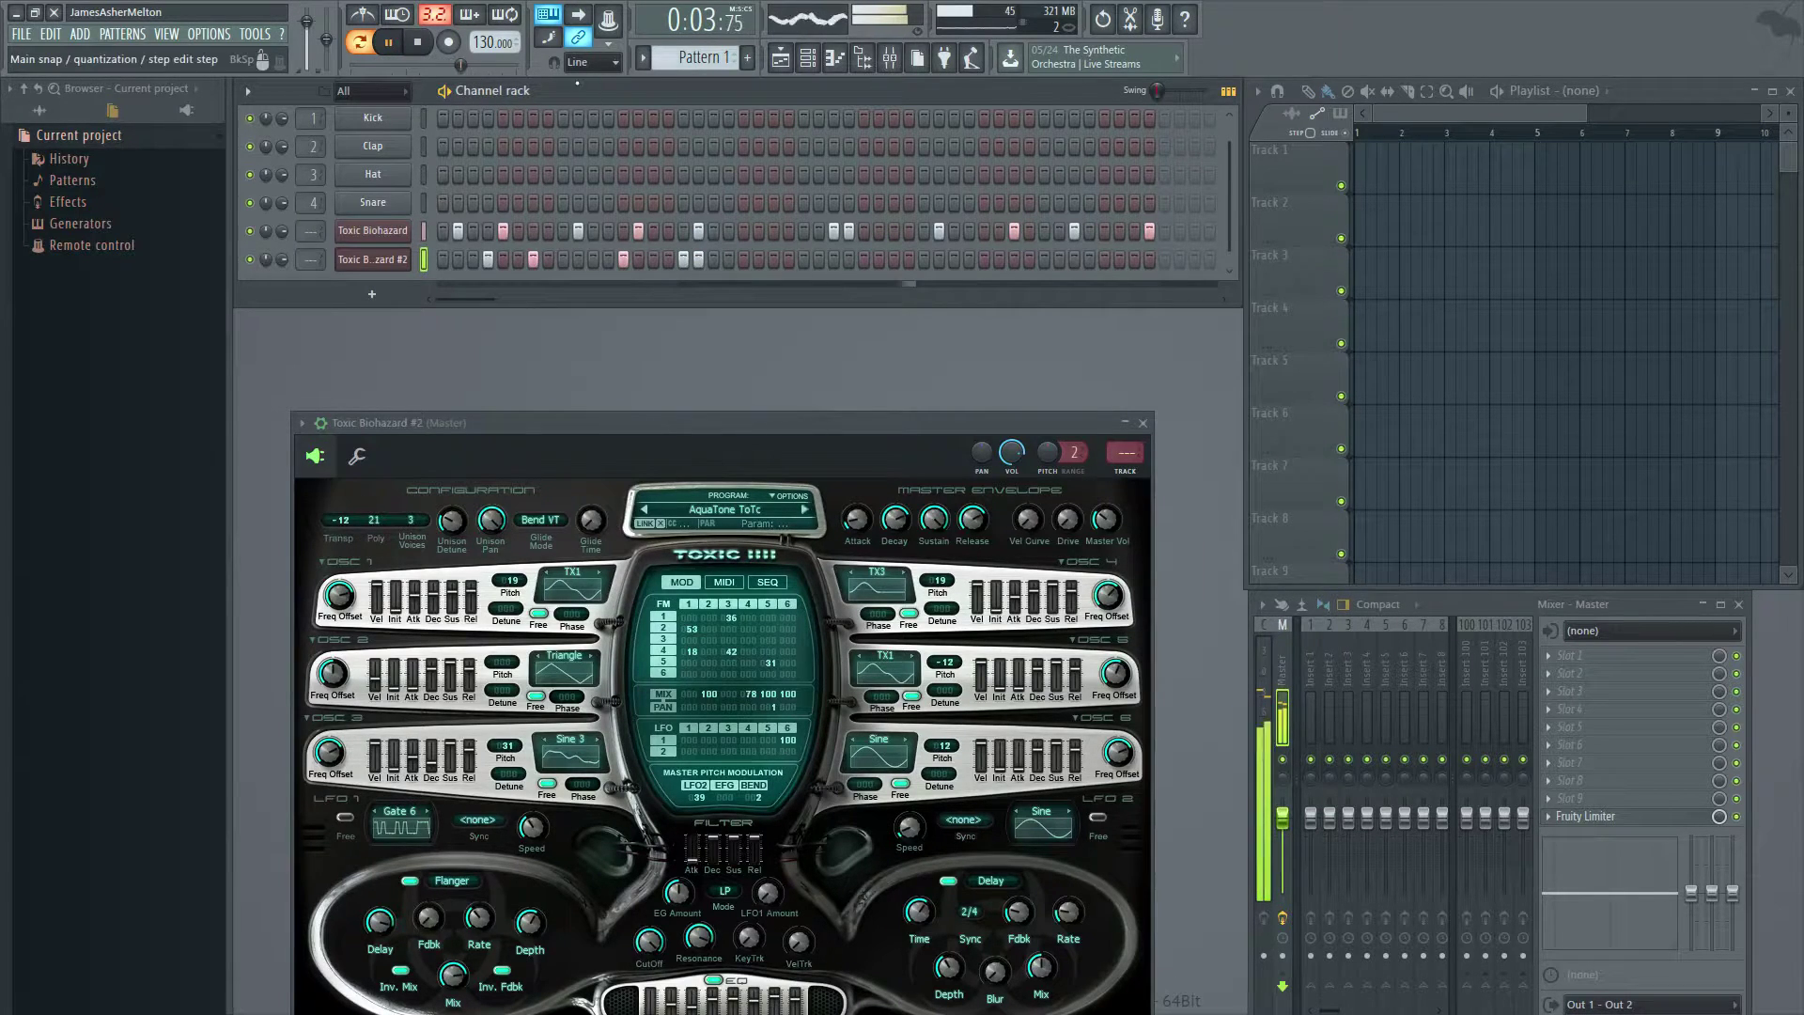
Load the 2SEQ Turn Off ToTc preset in Toxic Biohazard #2 and move its window so it shows completely.
{"action": "left_click", "coordinate": [806, 512]}
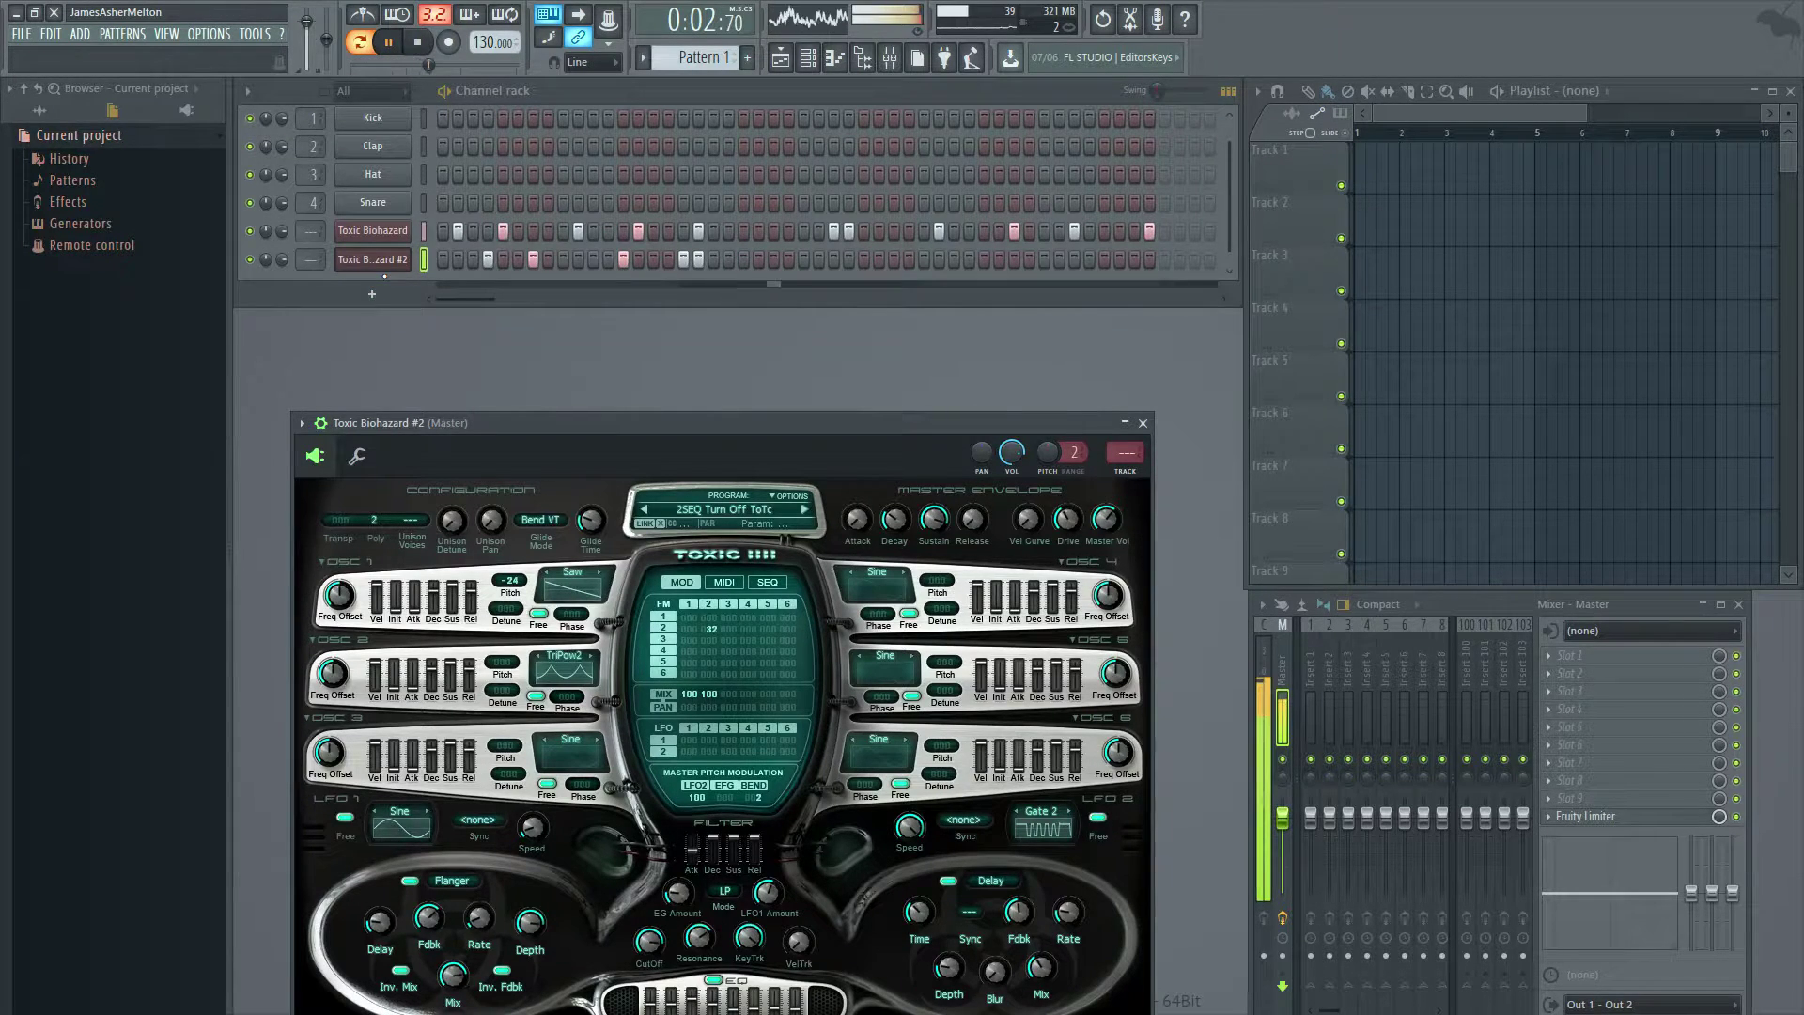
{"action": "left_click_drag", "start_coordinate": [440, 411], "coordinate": [443, 347]}
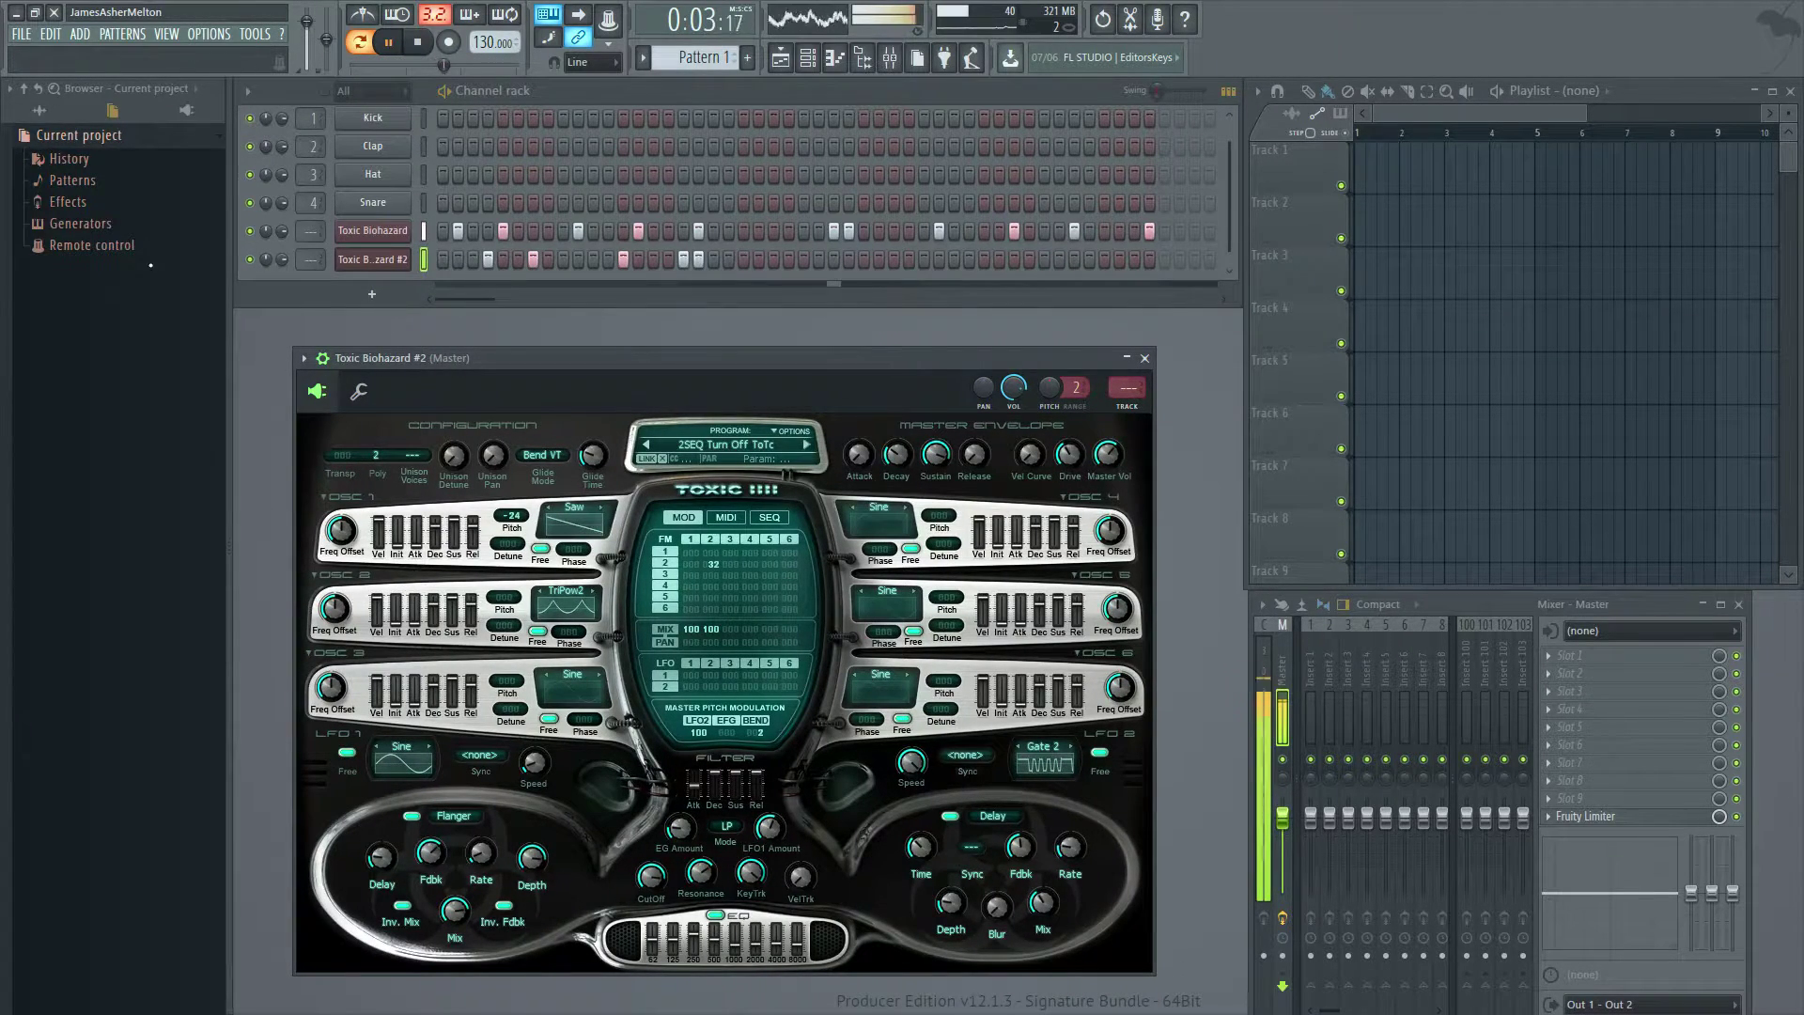
Expand the project's generators in the browser, and adjust Toxic Biohazard #2's channel panning and lower its channel volume.
{"action": "left_click", "coordinate": [80, 228]}
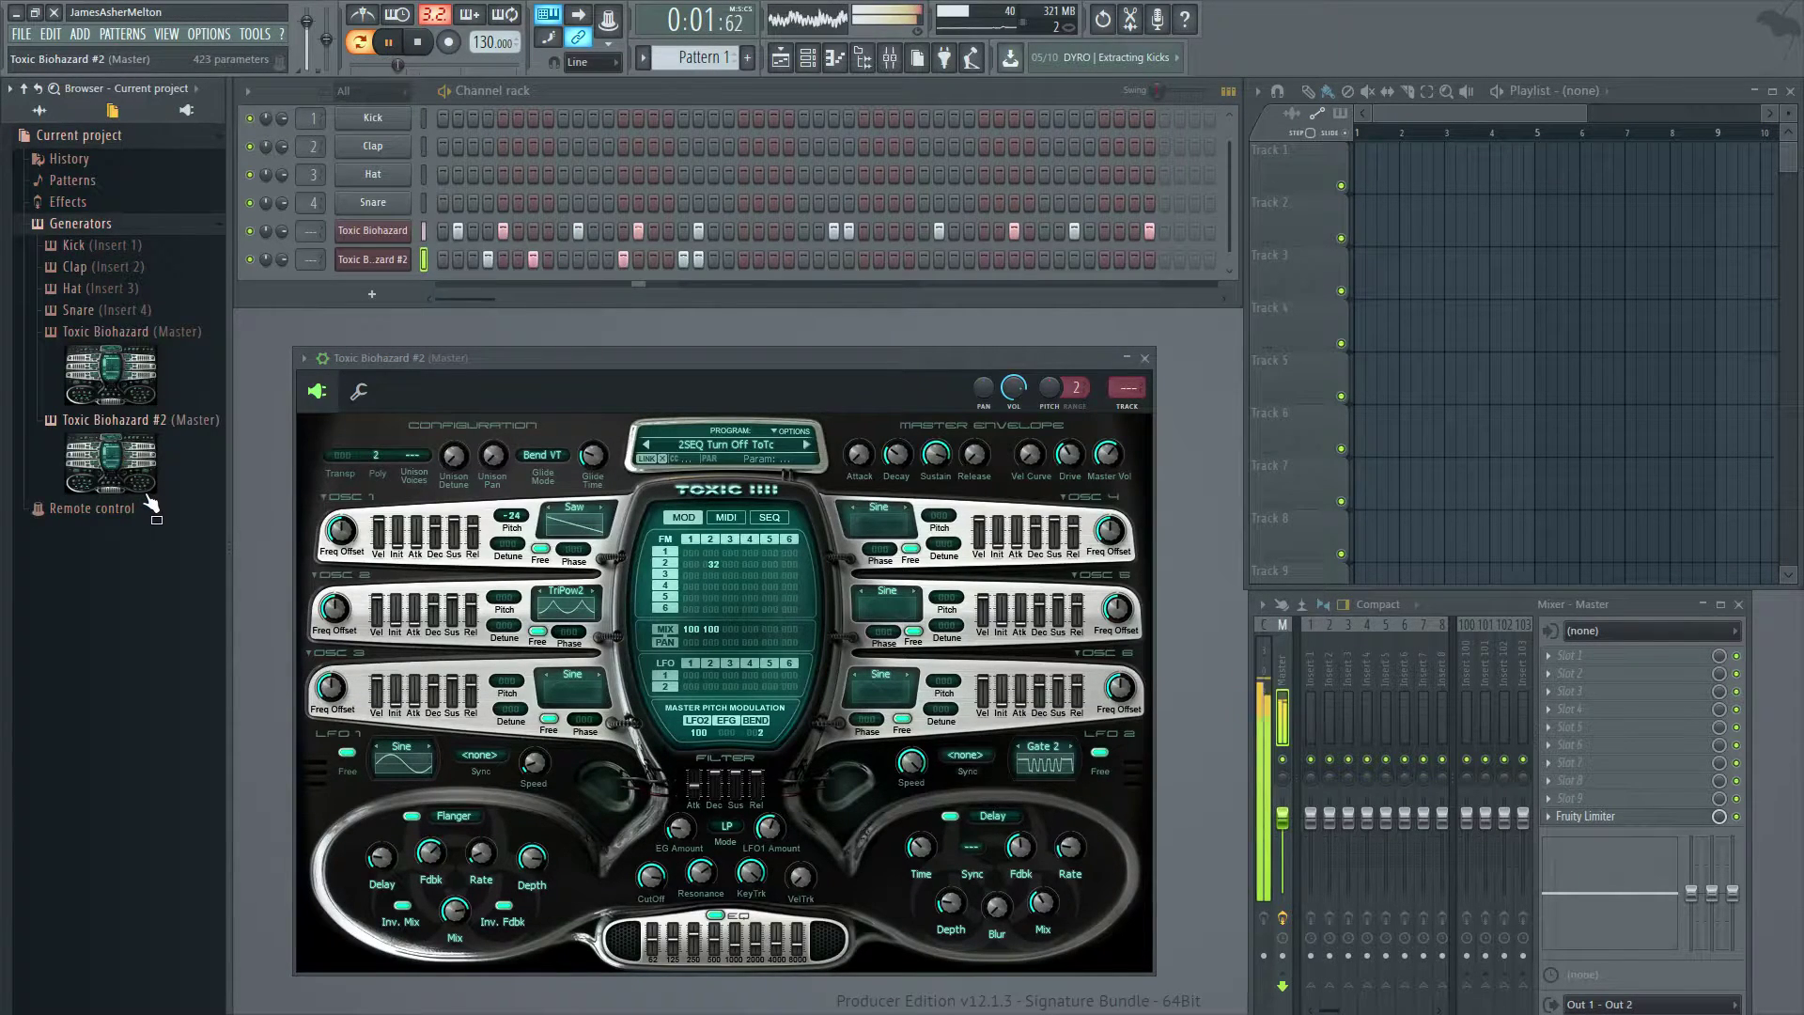
{"action": "key", "text": "XF86AudioLowerVolume"}
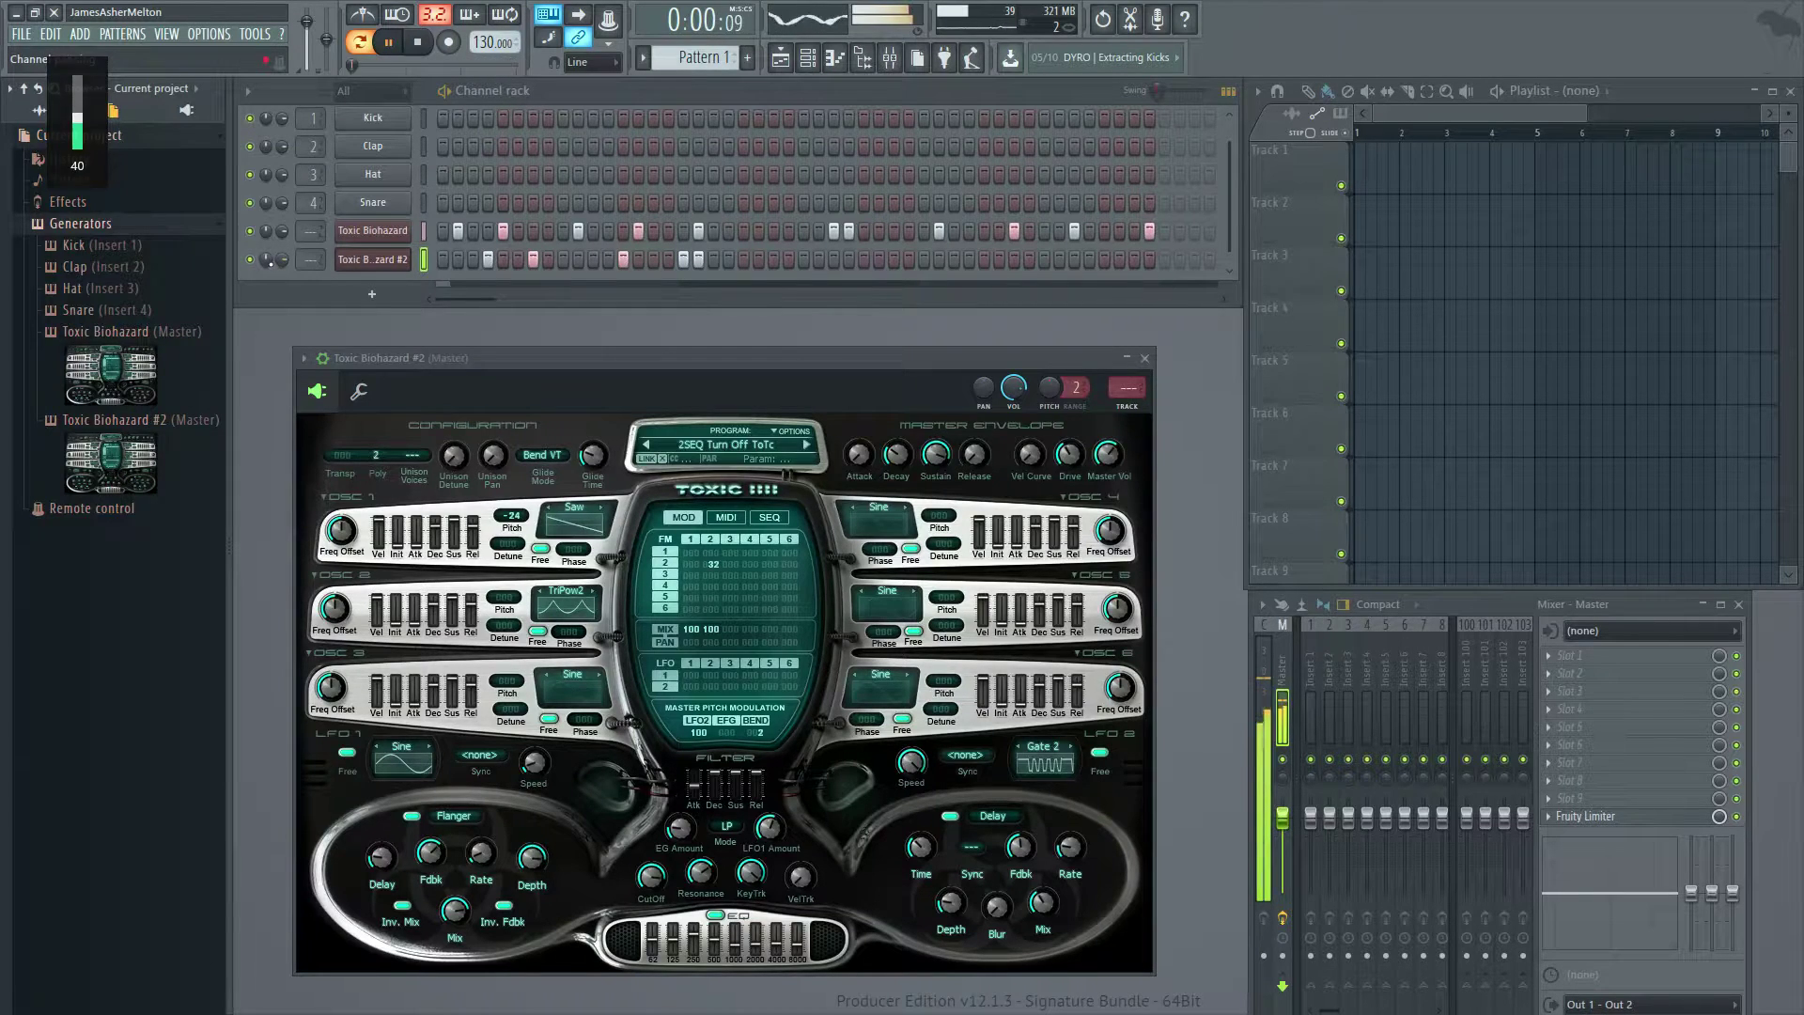
{"action": "left_click_drag", "start_coordinate": [266, 259], "coordinate": [266, 185]}
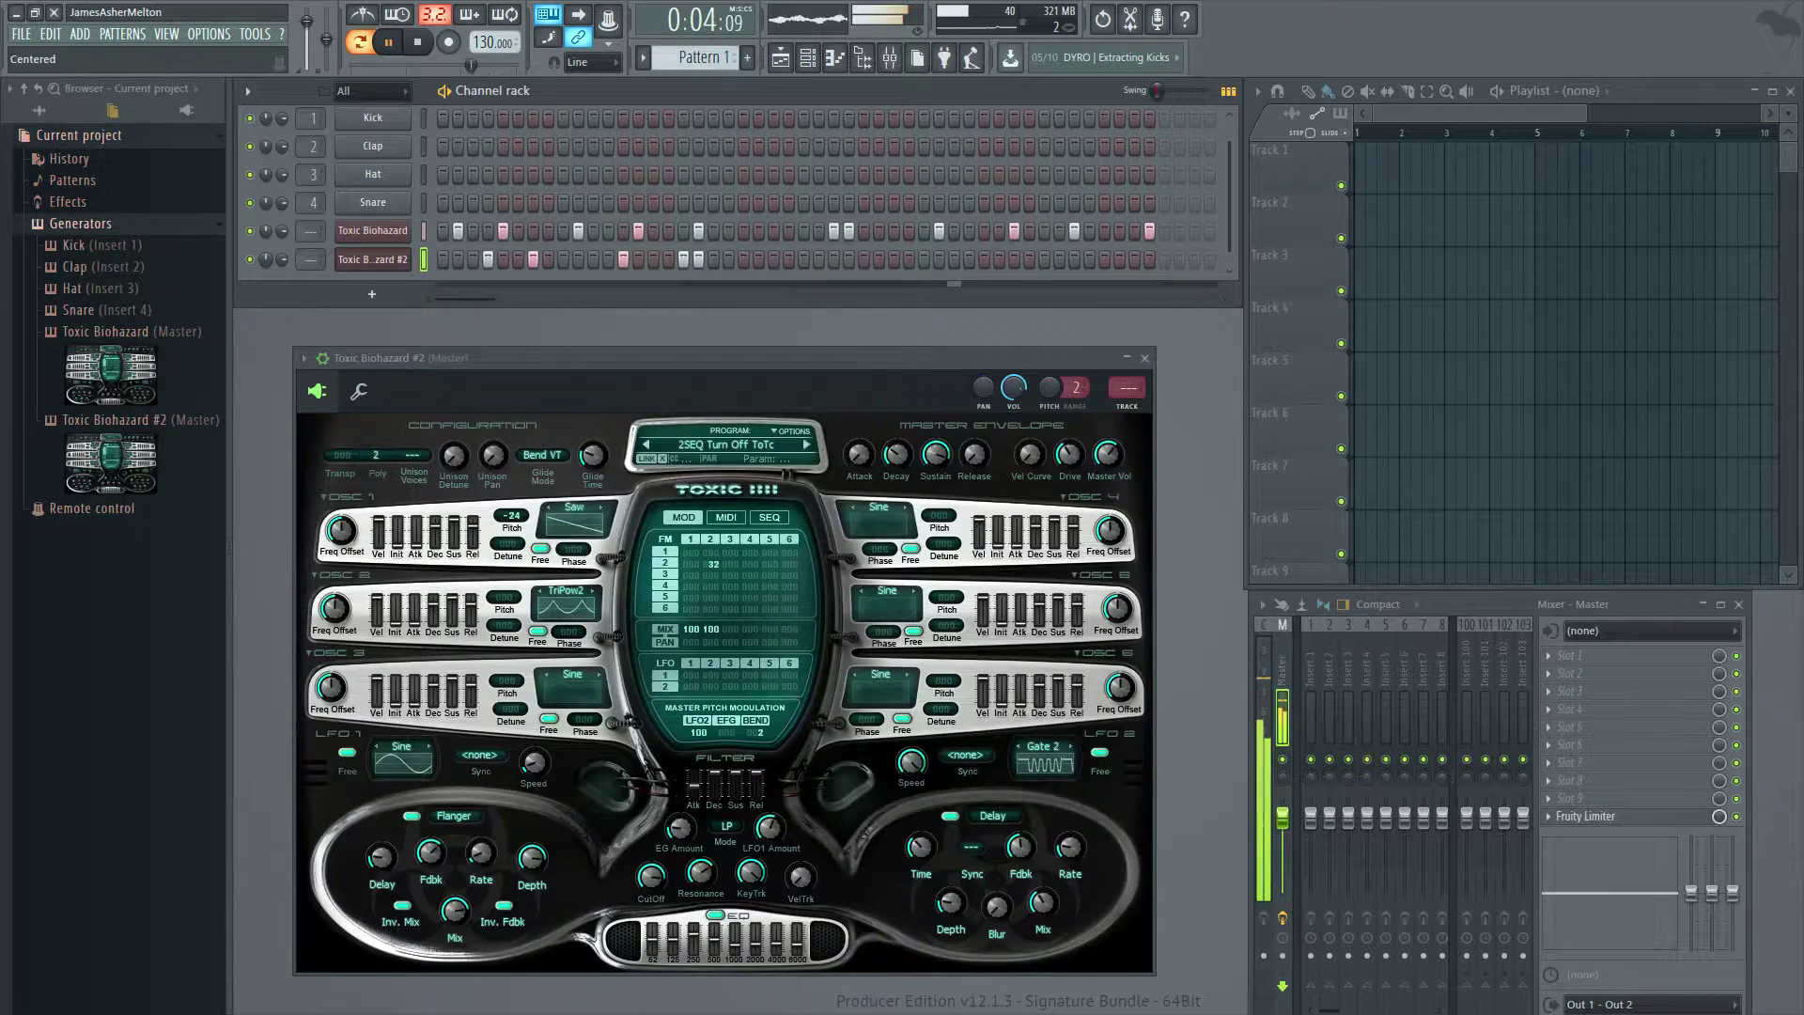
{"action": "left_click_drag", "start_coordinate": [282, 260], "coordinate": [282, 255]}
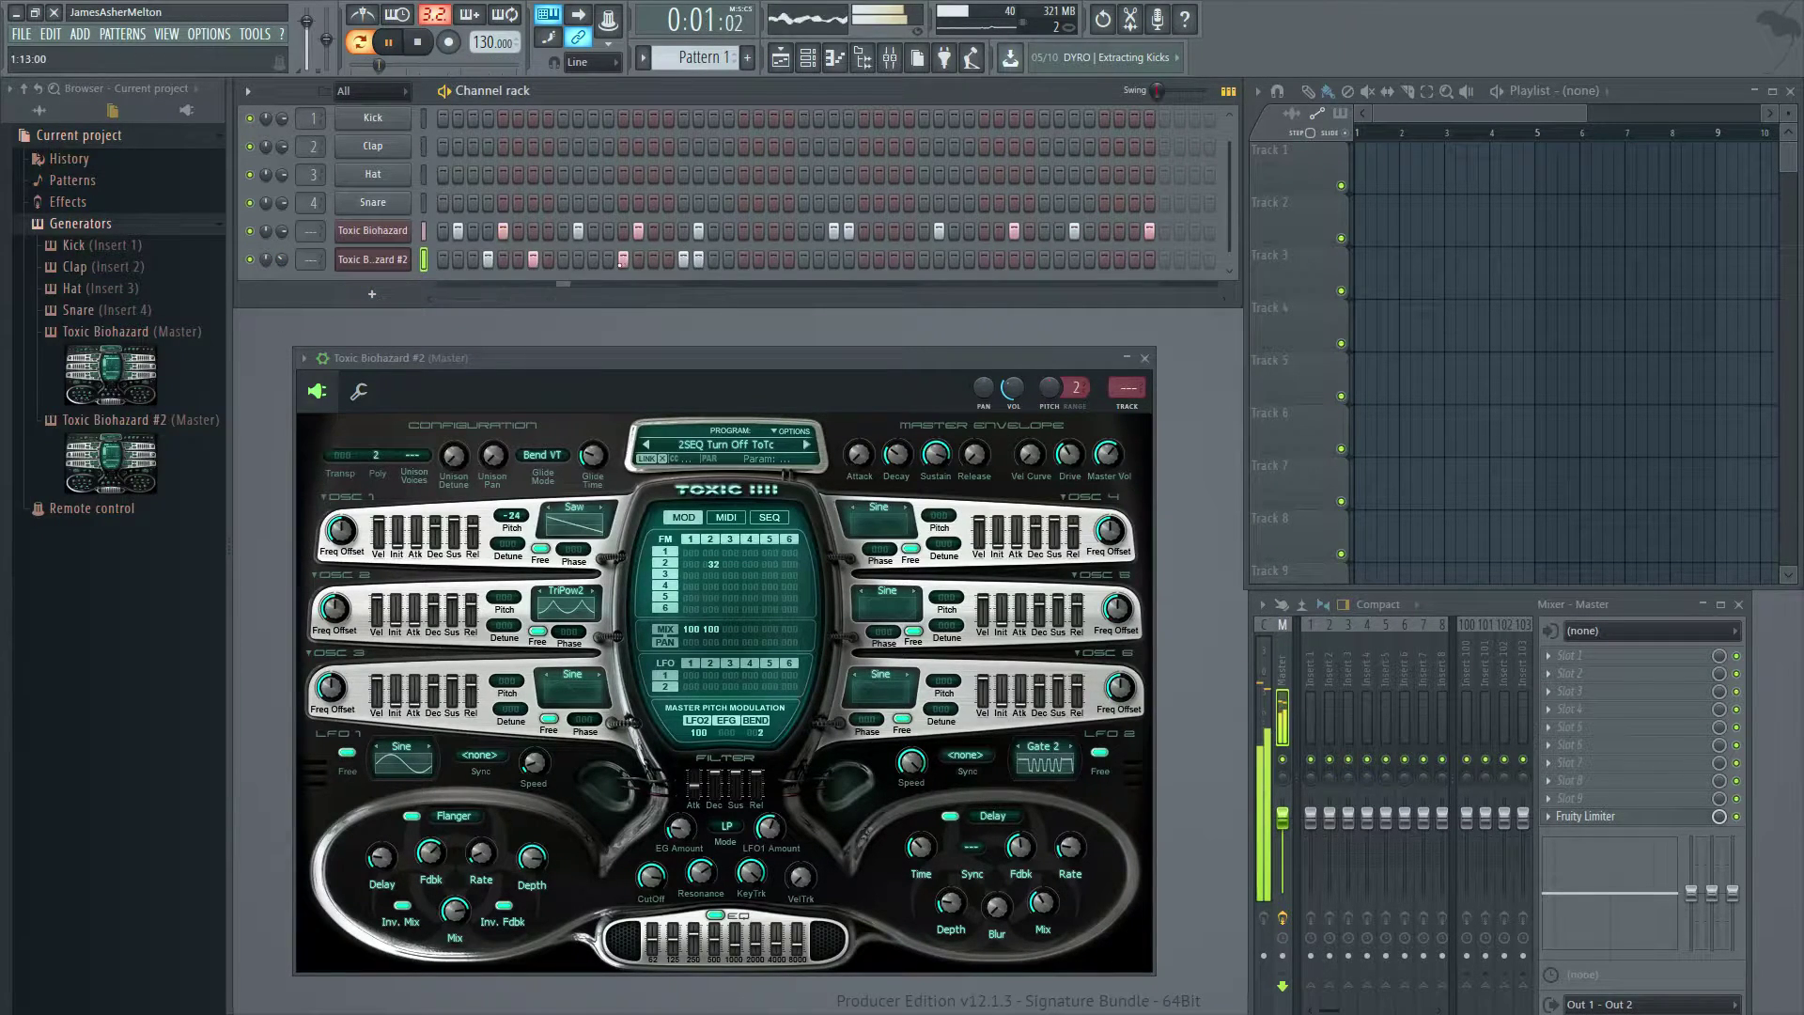
Expand the parameter list of Toxic Biohazard #2 in the browser and set its Distortion to about 43.4.
{"action": "left_click", "coordinate": [113, 480]}
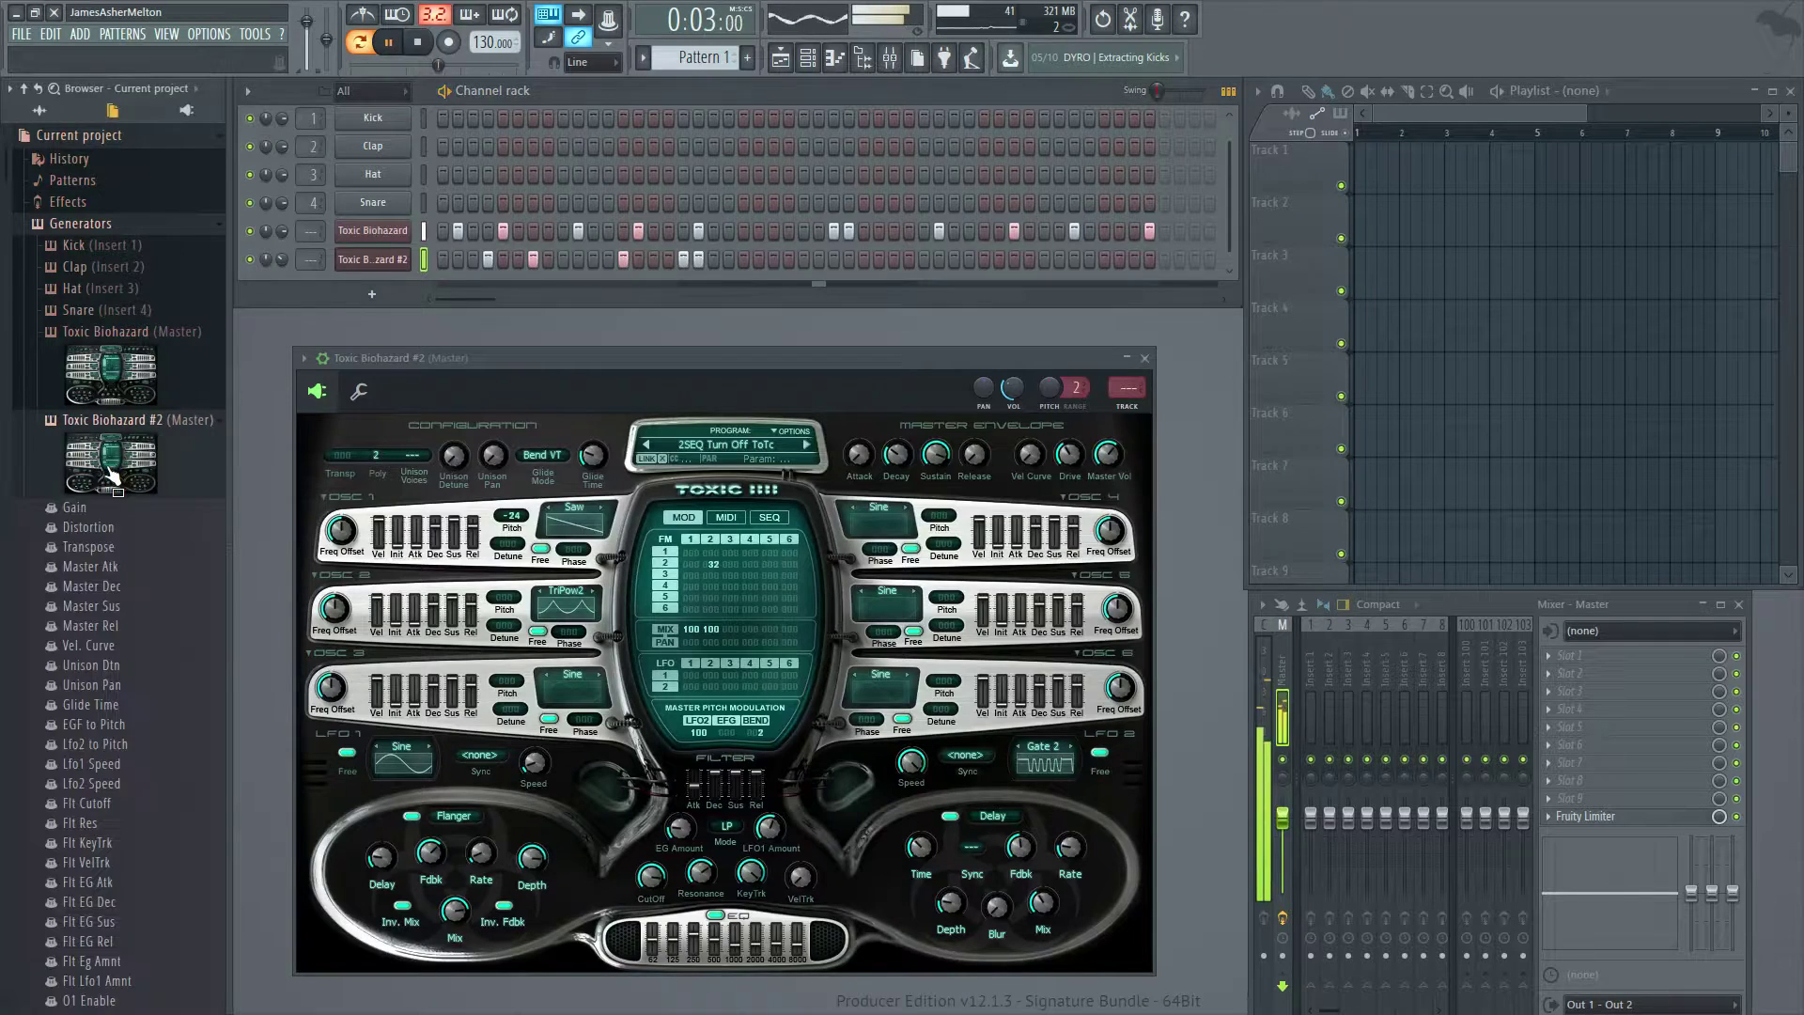
{"action": "left_click", "coordinate": [94, 529]}
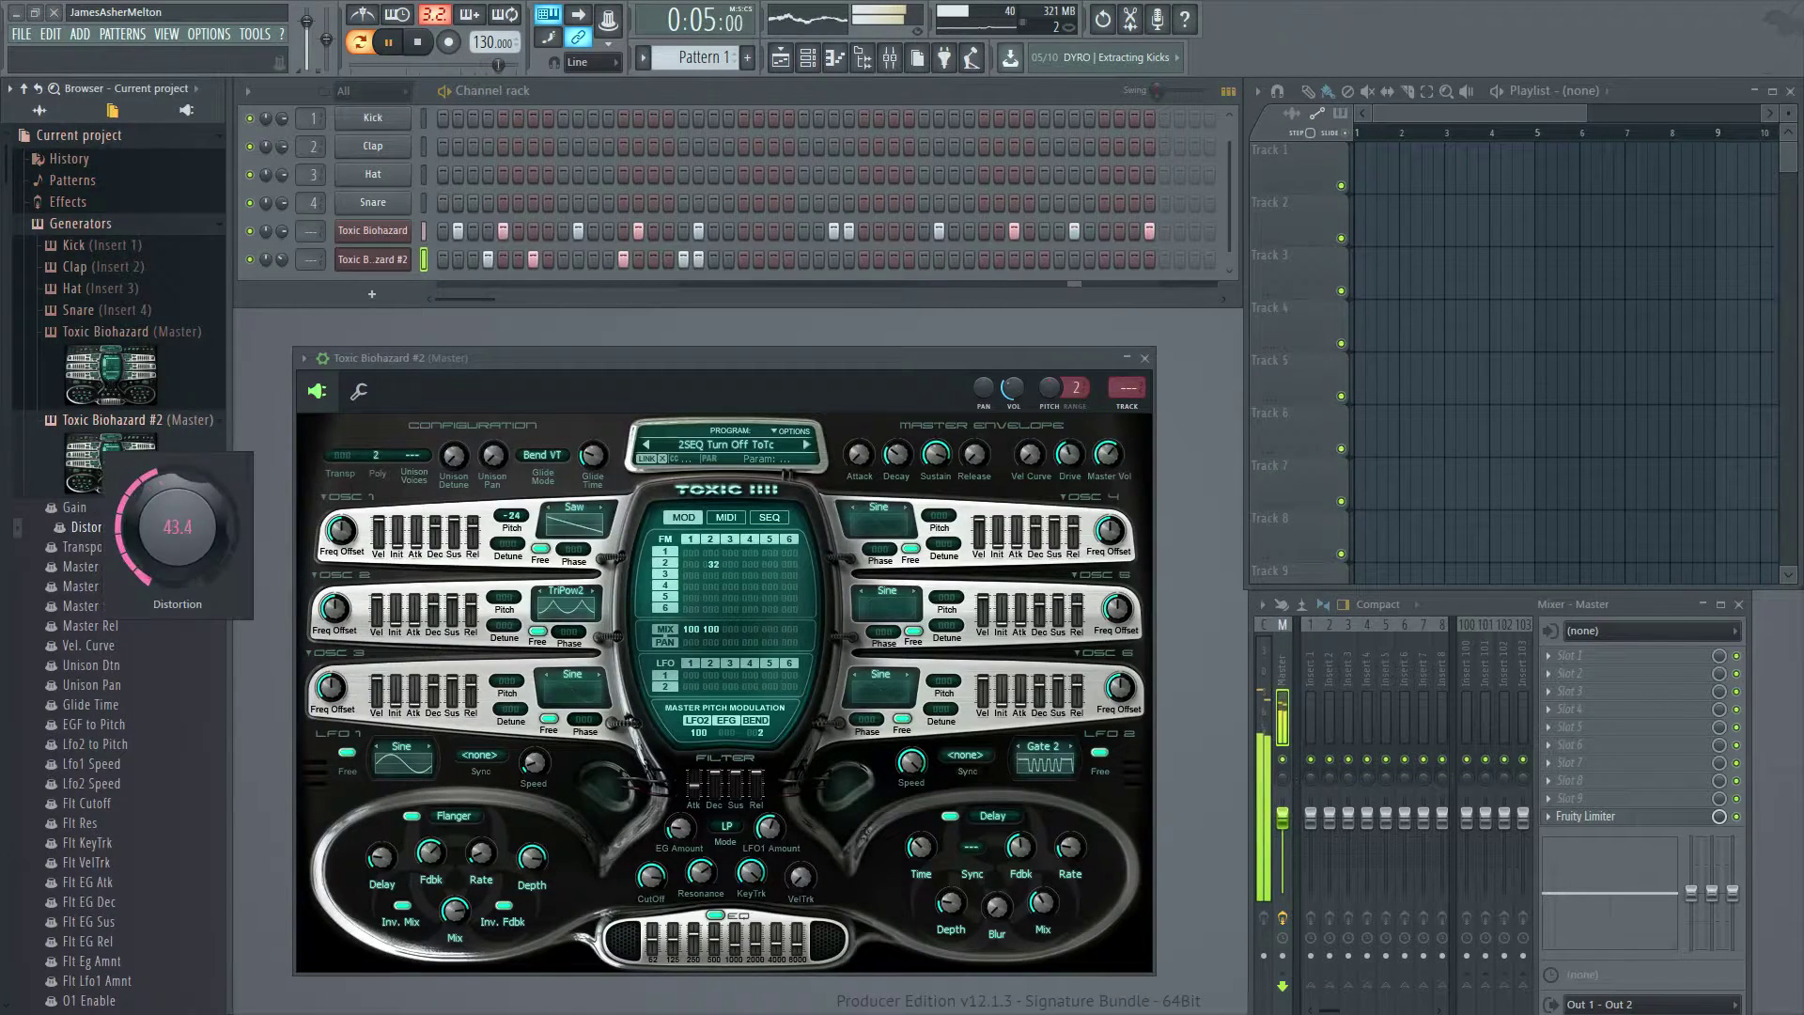